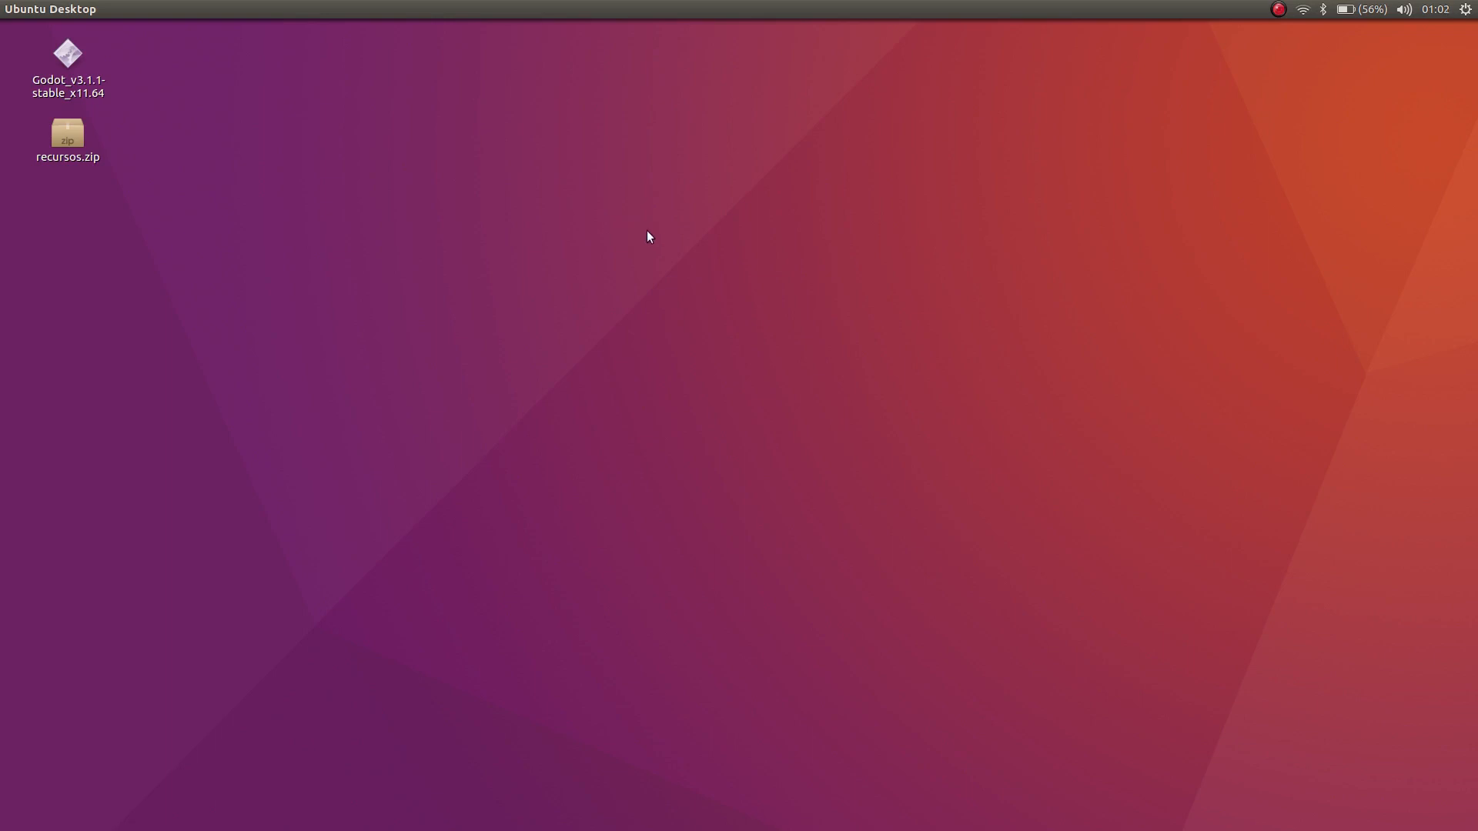
Launch Godot v3.1.1 from the desktop and decline the offer to explore example projects in the Asset Library.
{"action": "double_click", "coordinate": [71, 61]}
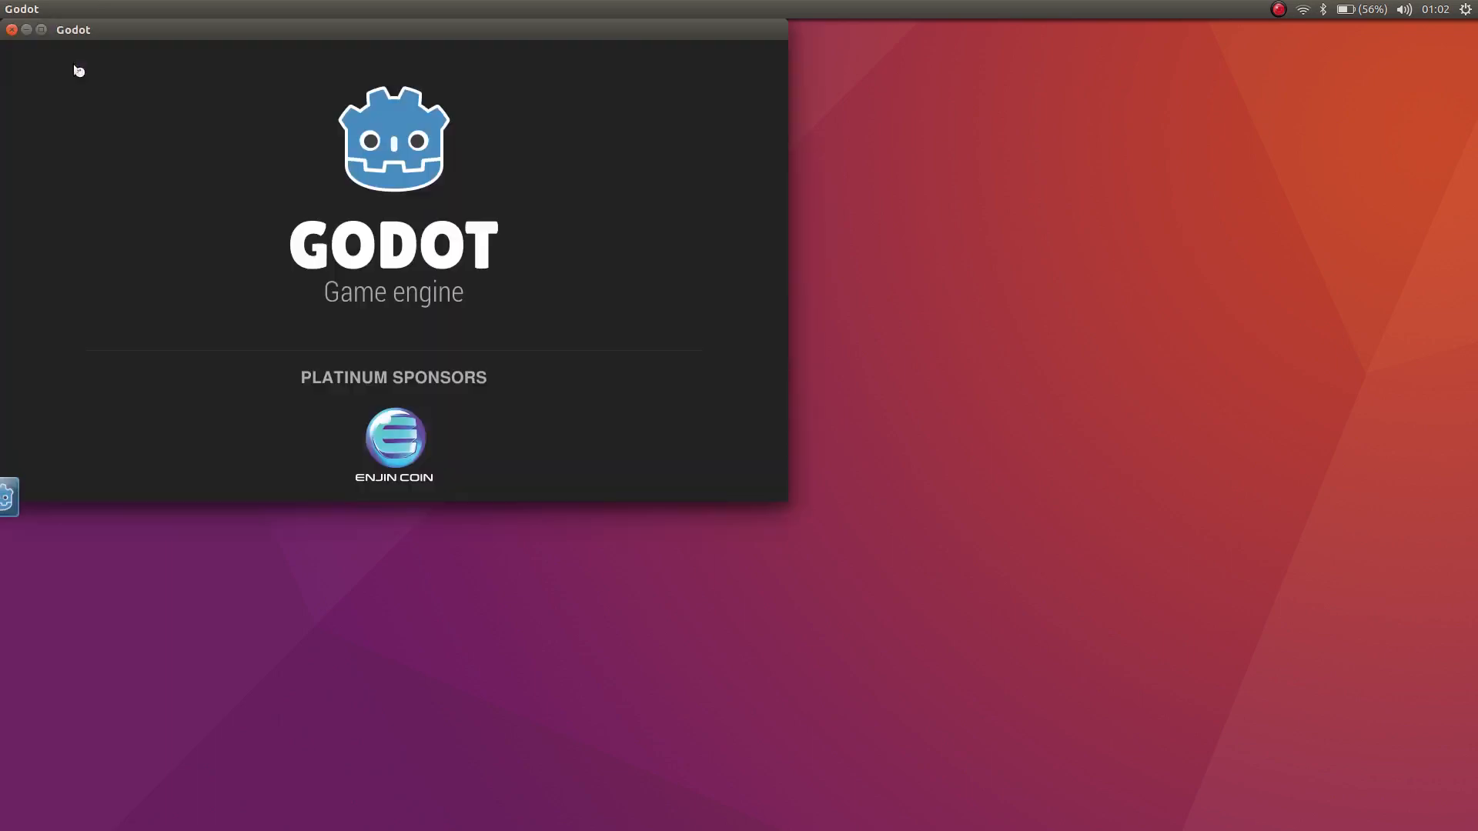
{"action": "left_click_drag", "start_coordinate": [373, 30], "coordinate": [685, 184]}
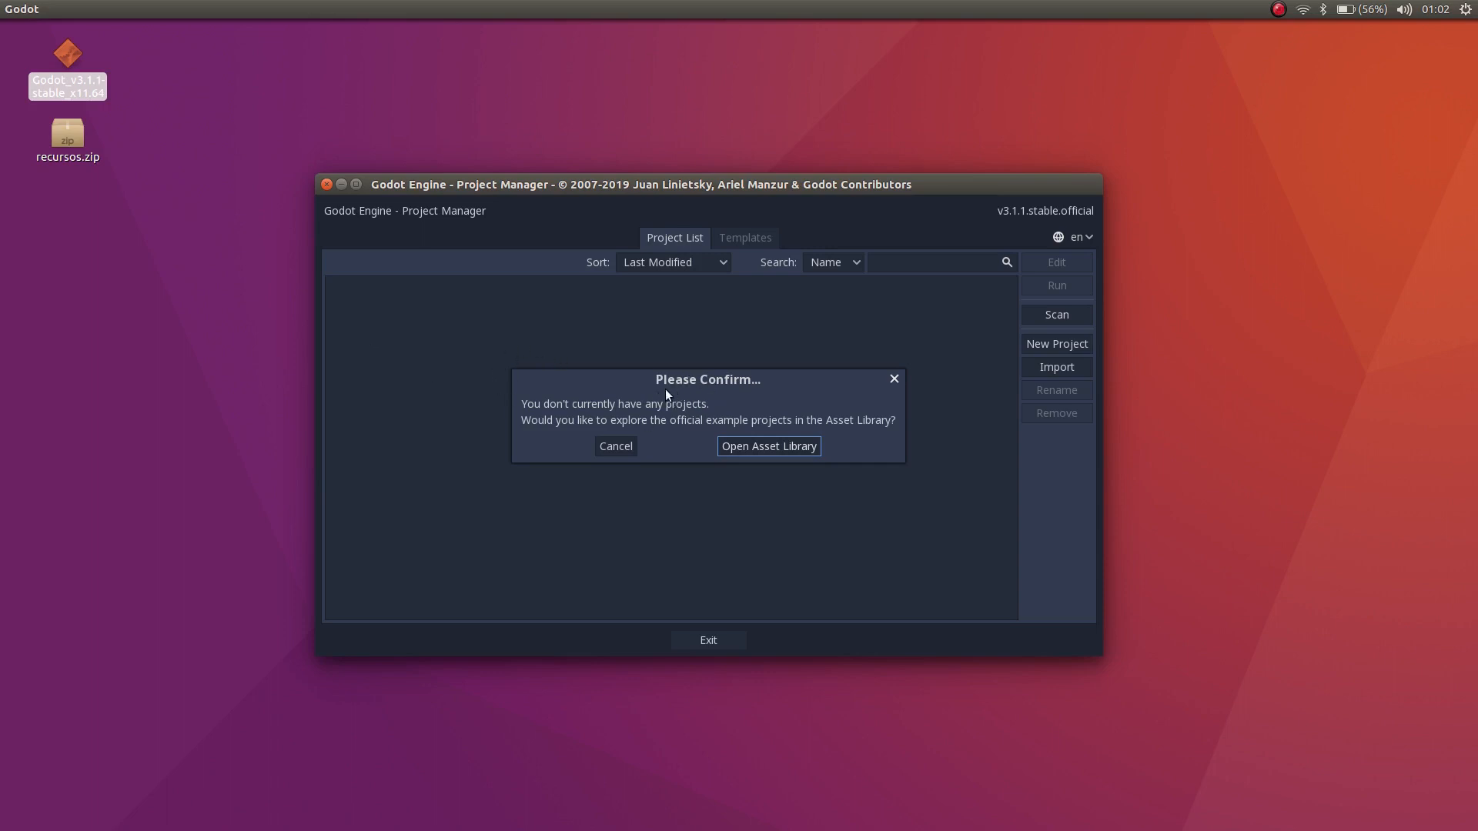
{"action": "left_click", "coordinate": [614, 448]}
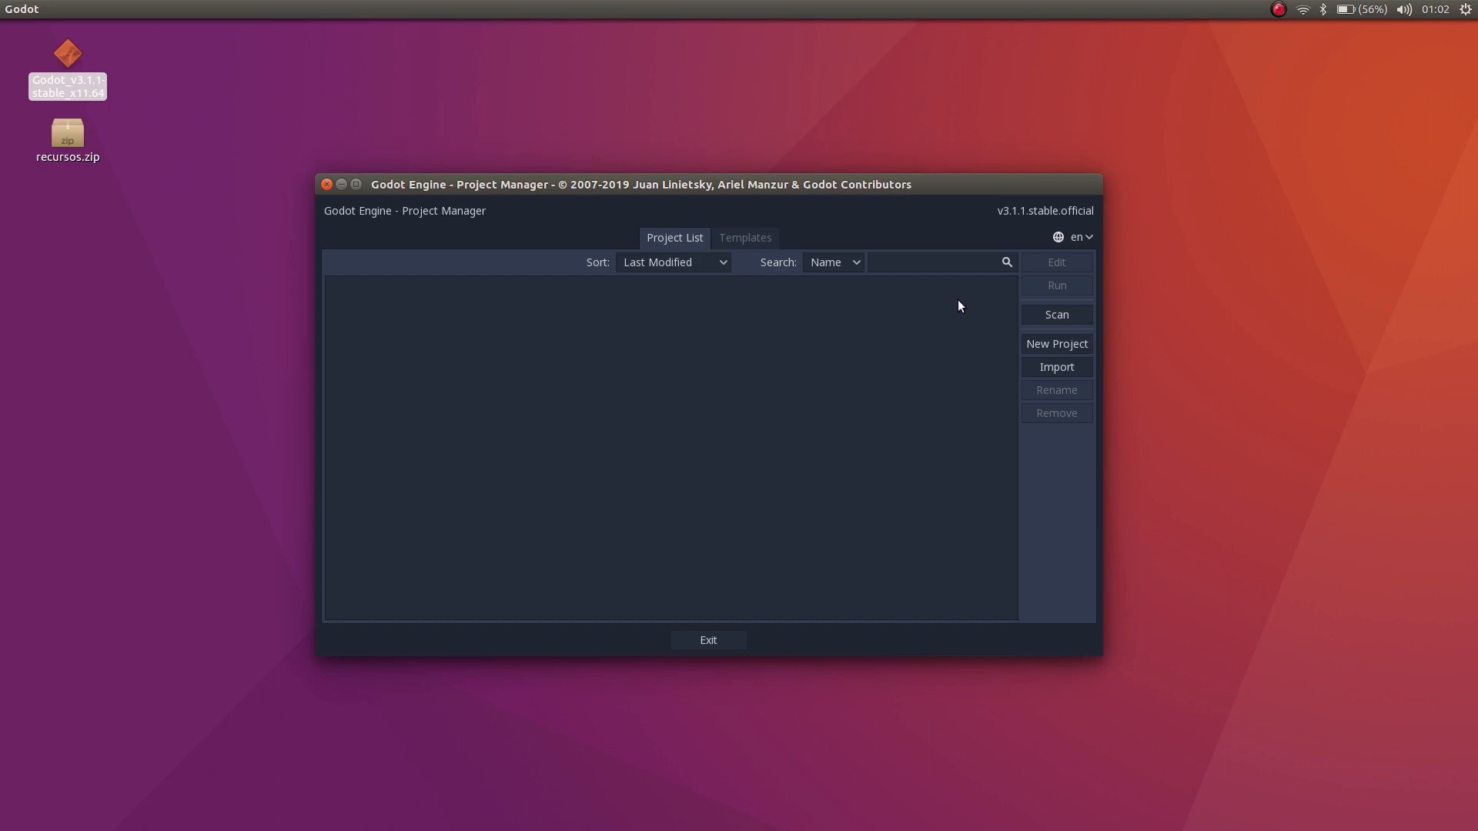
Browse the project templates, view the details of Platformer 2D, and return to the project list.
{"action": "left_click", "coordinate": [747, 241]}
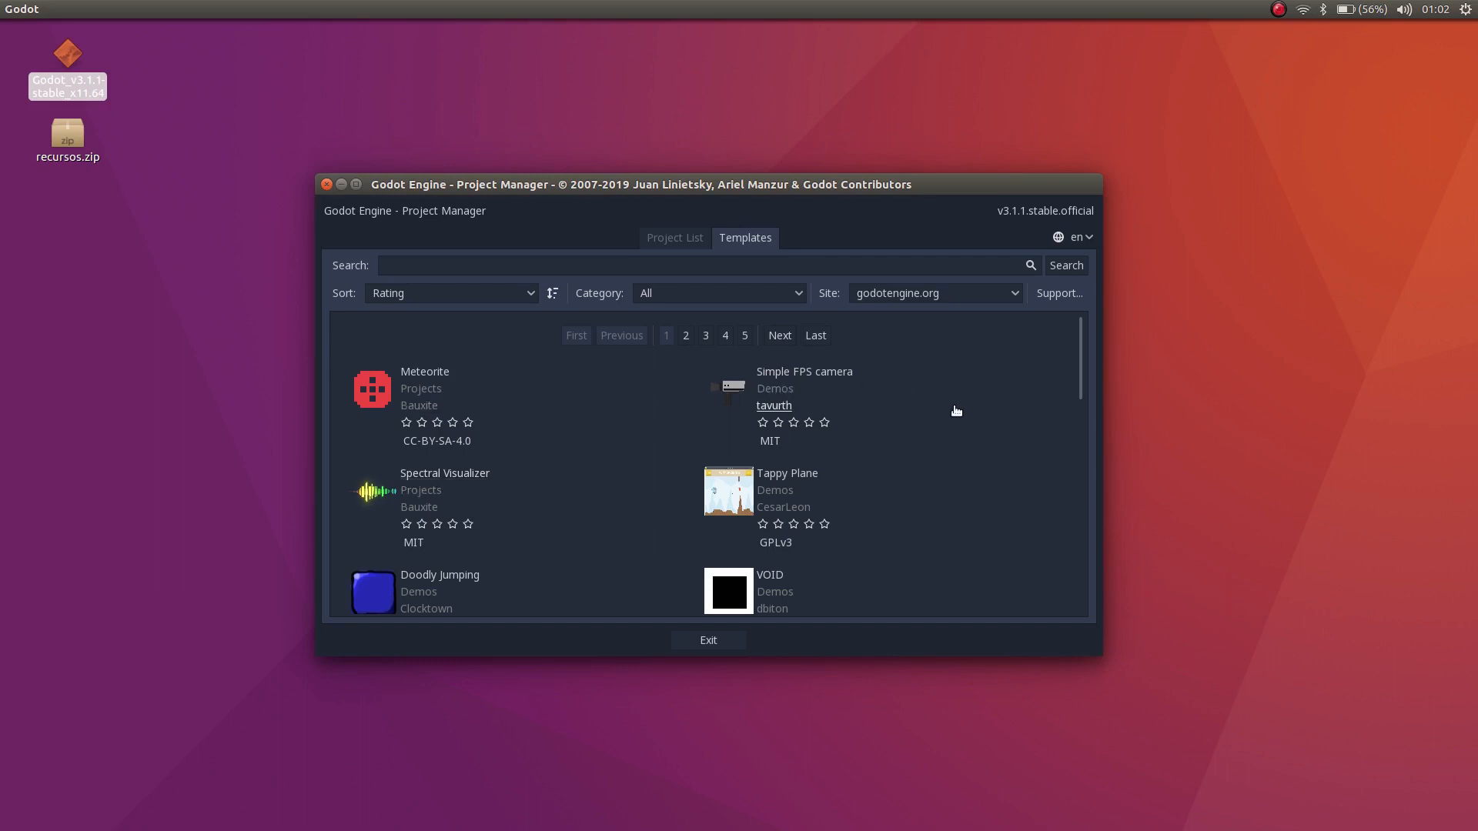
{"action": "scroll", "coordinate": [971, 410], "scroll_direction": "down", "scroll_amount": 4}
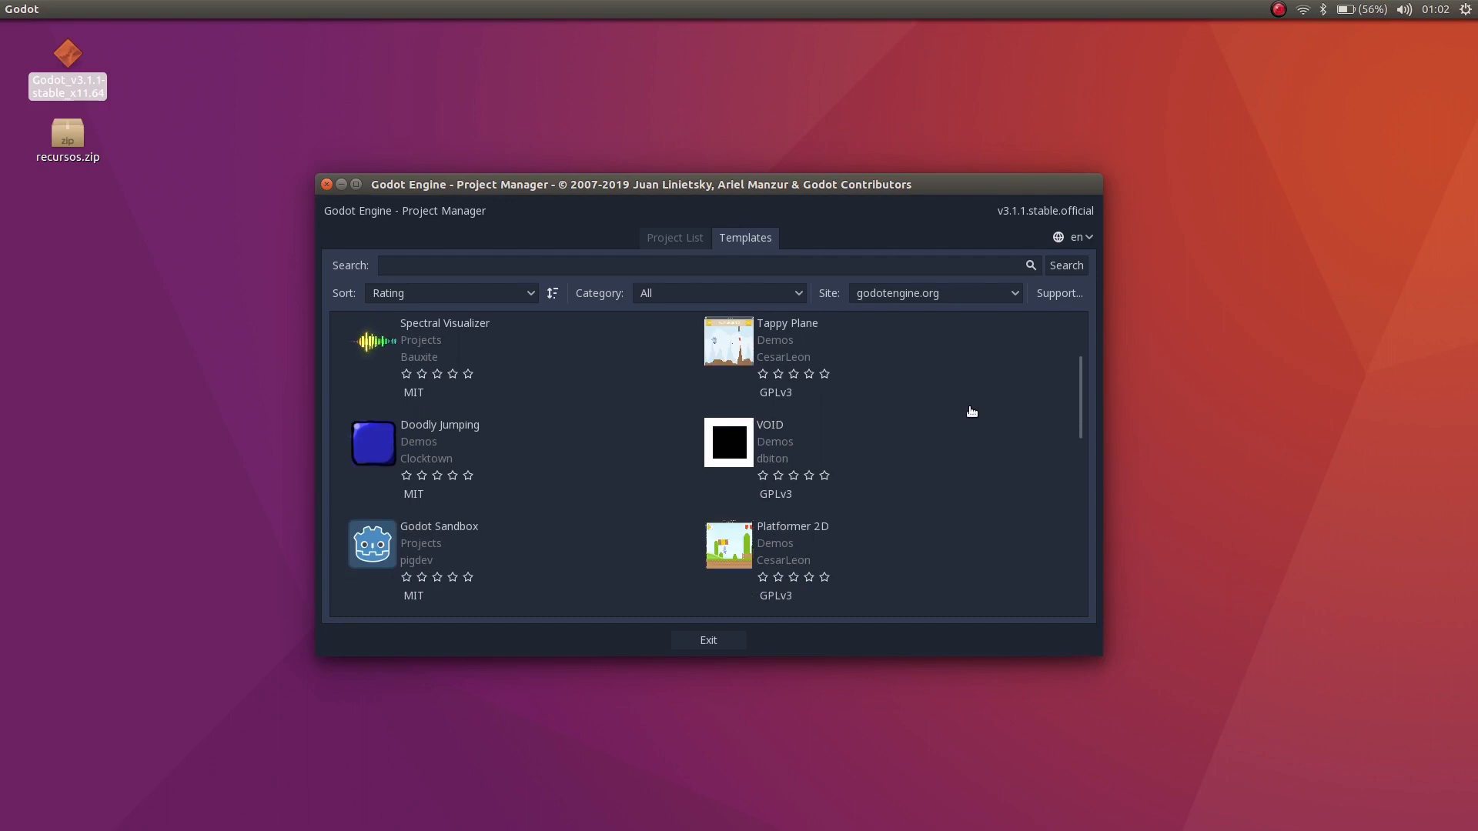
{"action": "scroll", "coordinate": [972, 411], "scroll_direction": "down", "scroll_amount": 2}
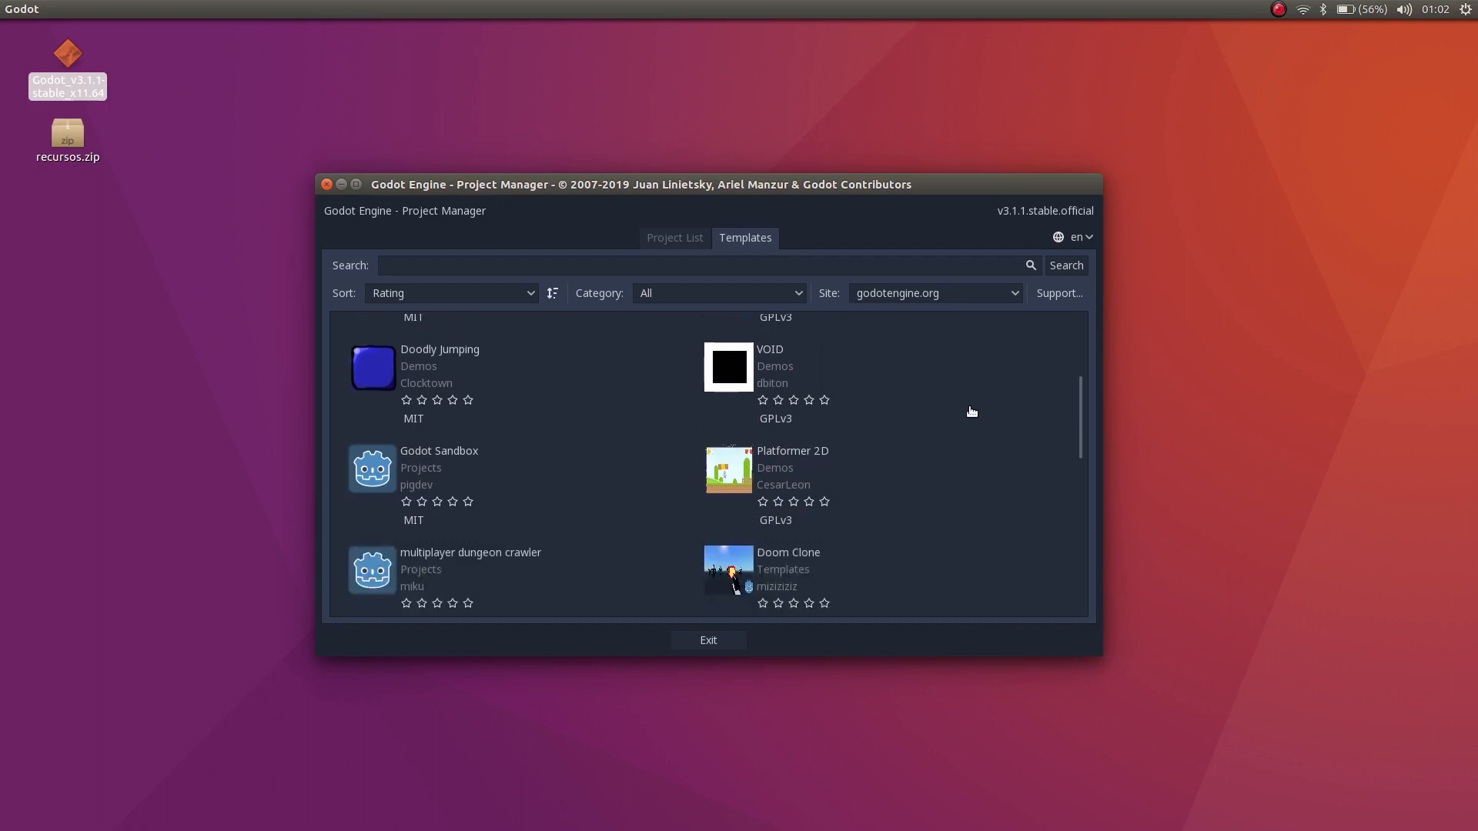
{"action": "left_click", "coordinate": [799, 453]}
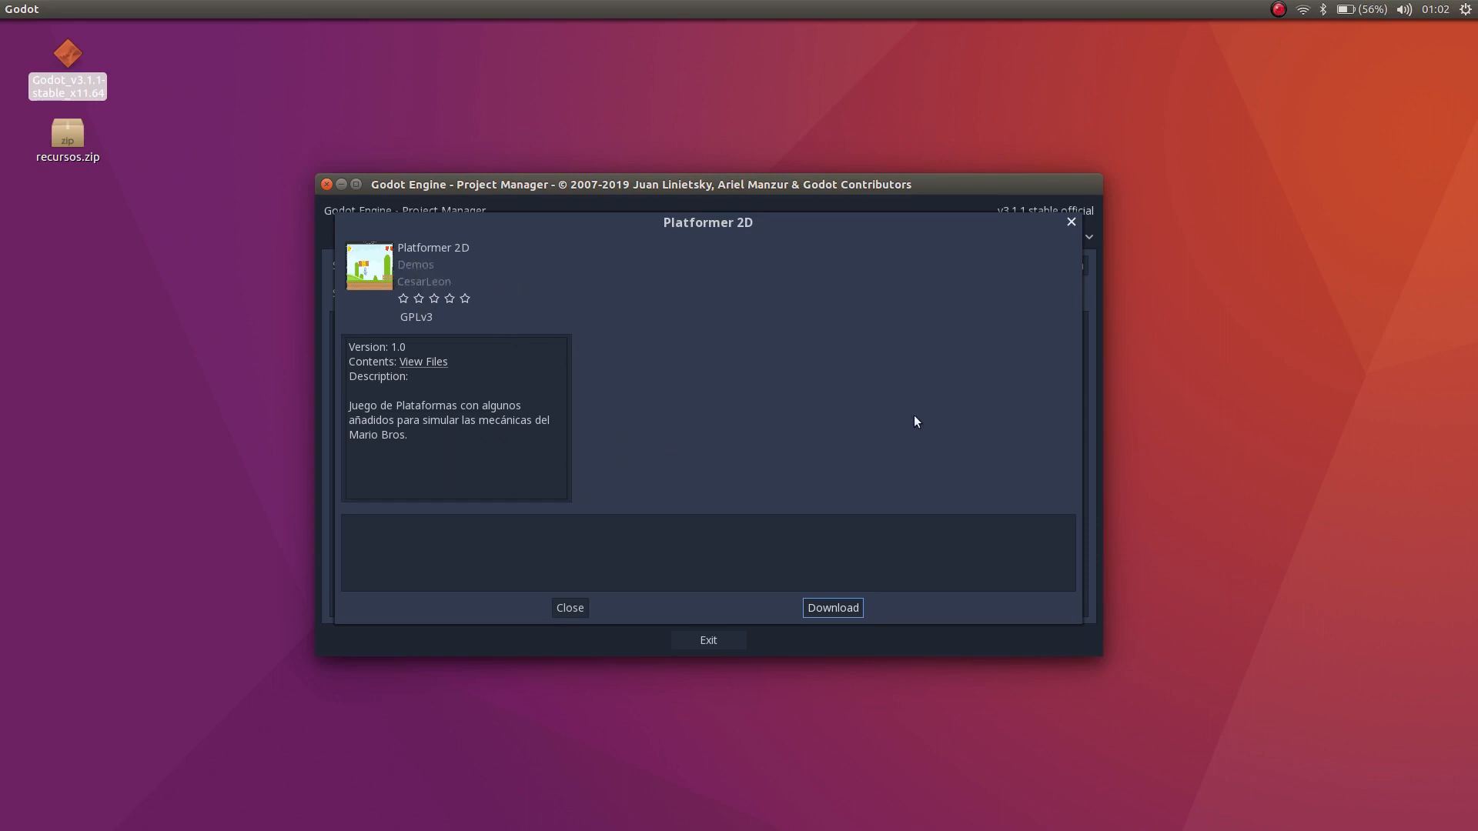
{"action": "left_click", "coordinate": [1071, 222]}
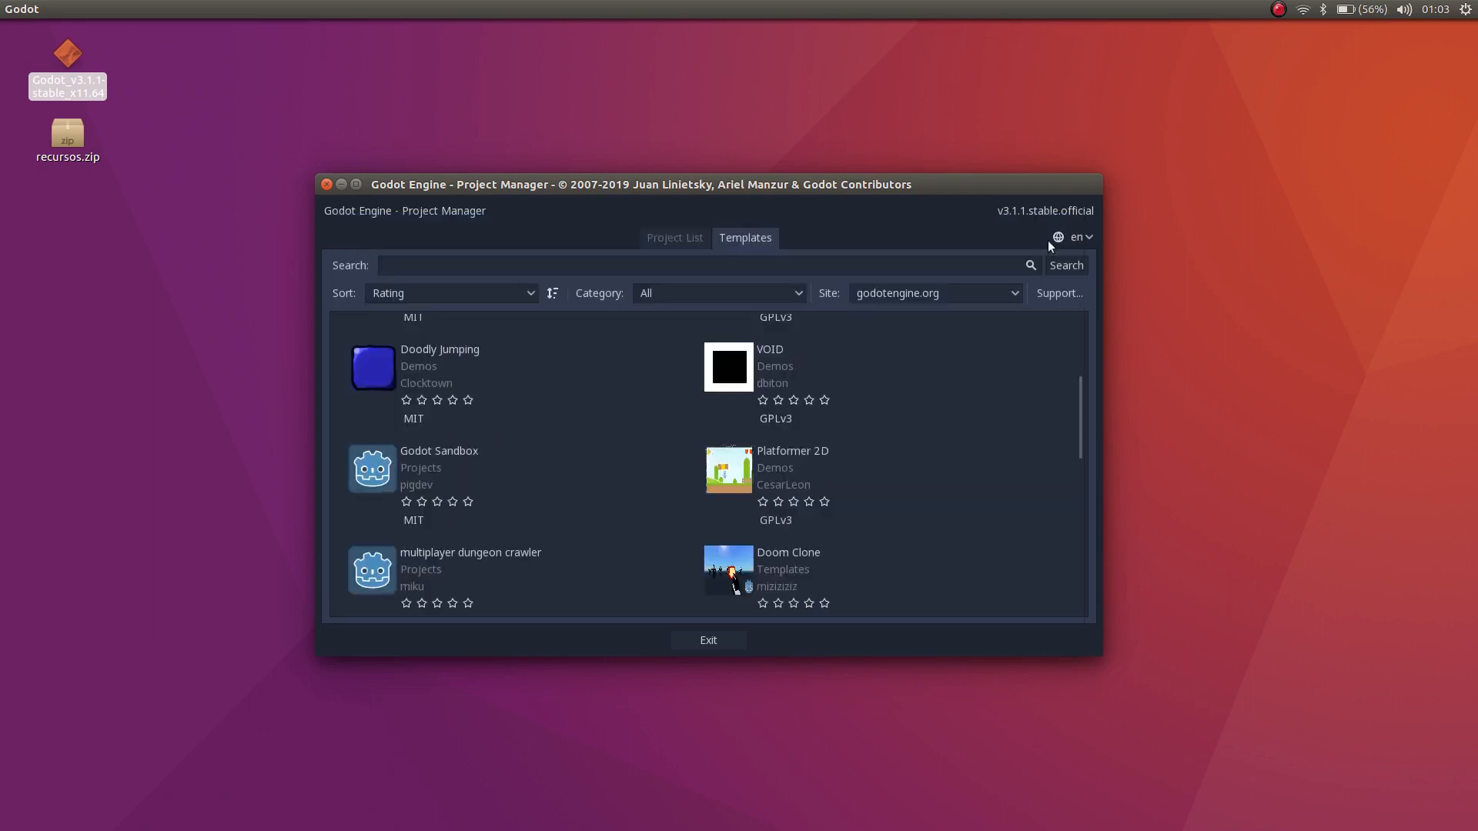
{"action": "left_click", "coordinate": [685, 237]}
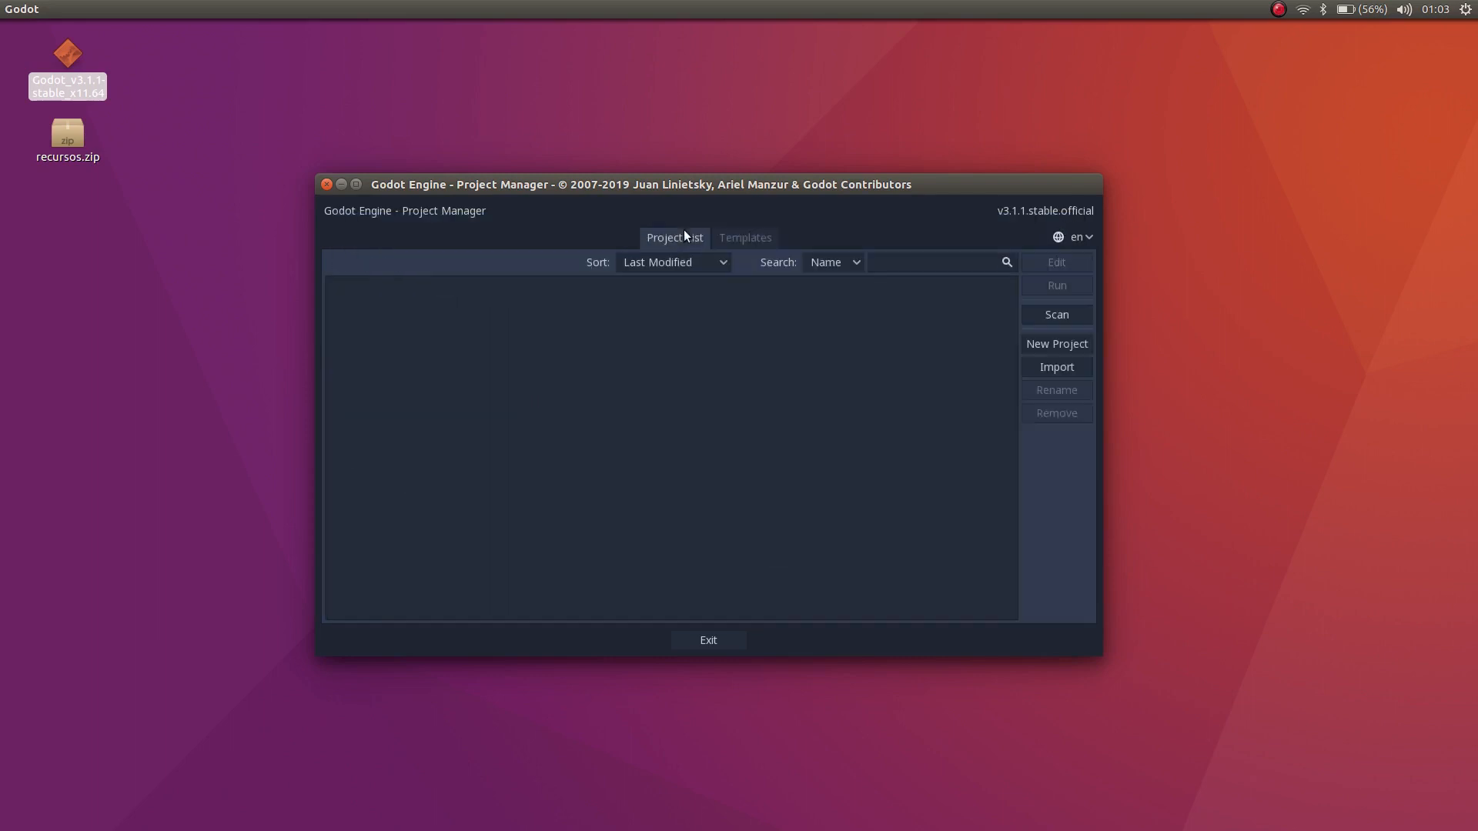
Look through the available interface languages, including Portuguese (Brazil), without choosing another one.
{"action": "left_click", "coordinate": [1092, 239]}
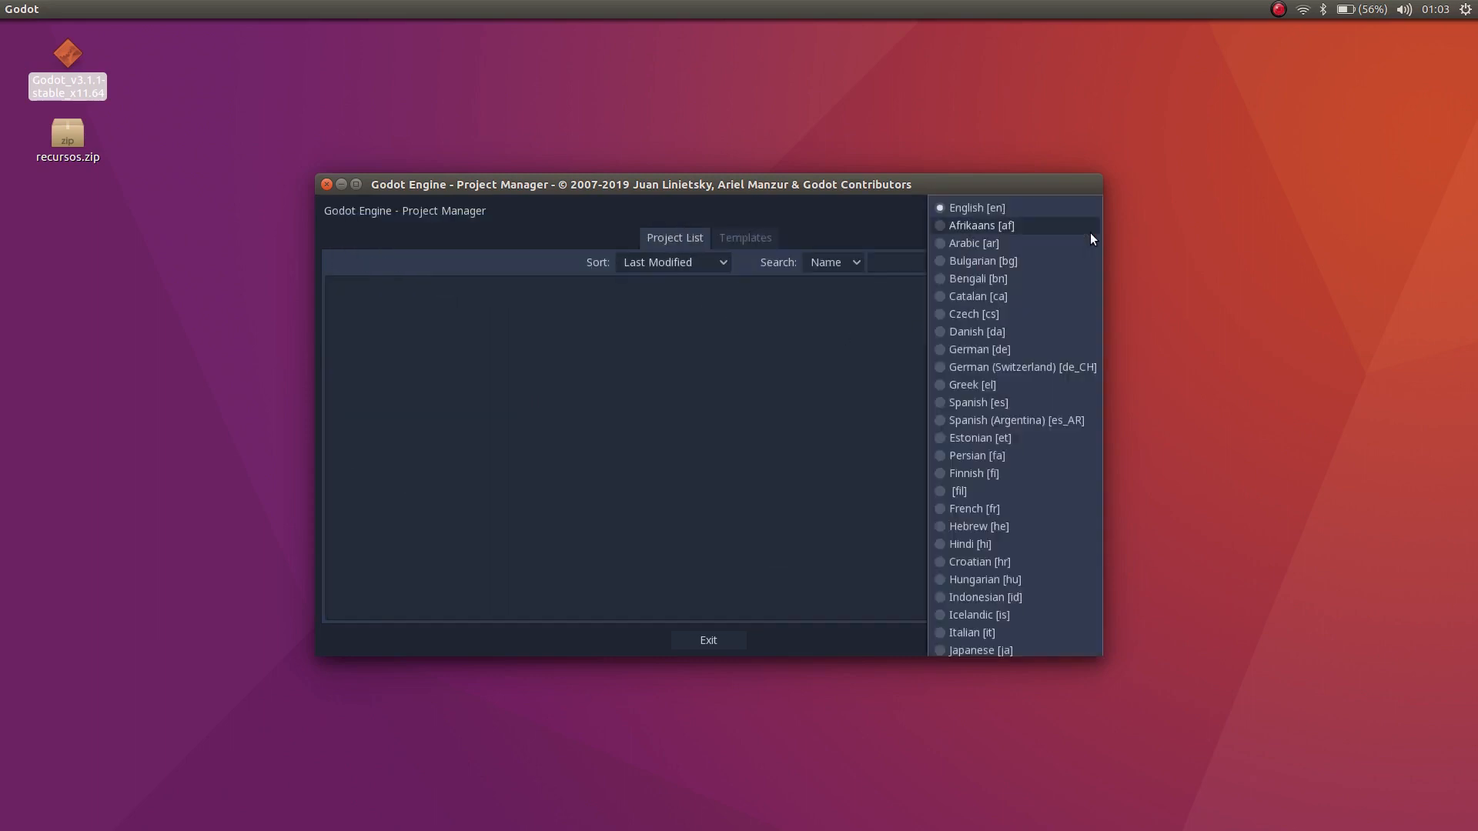
{"action": "scroll", "coordinate": [1055, 331], "scroll_direction": "down", "scroll_amount": 5}
{"action": "scroll", "coordinate": [1035, 392], "scroll_direction": "down", "scroll_amount": 4}
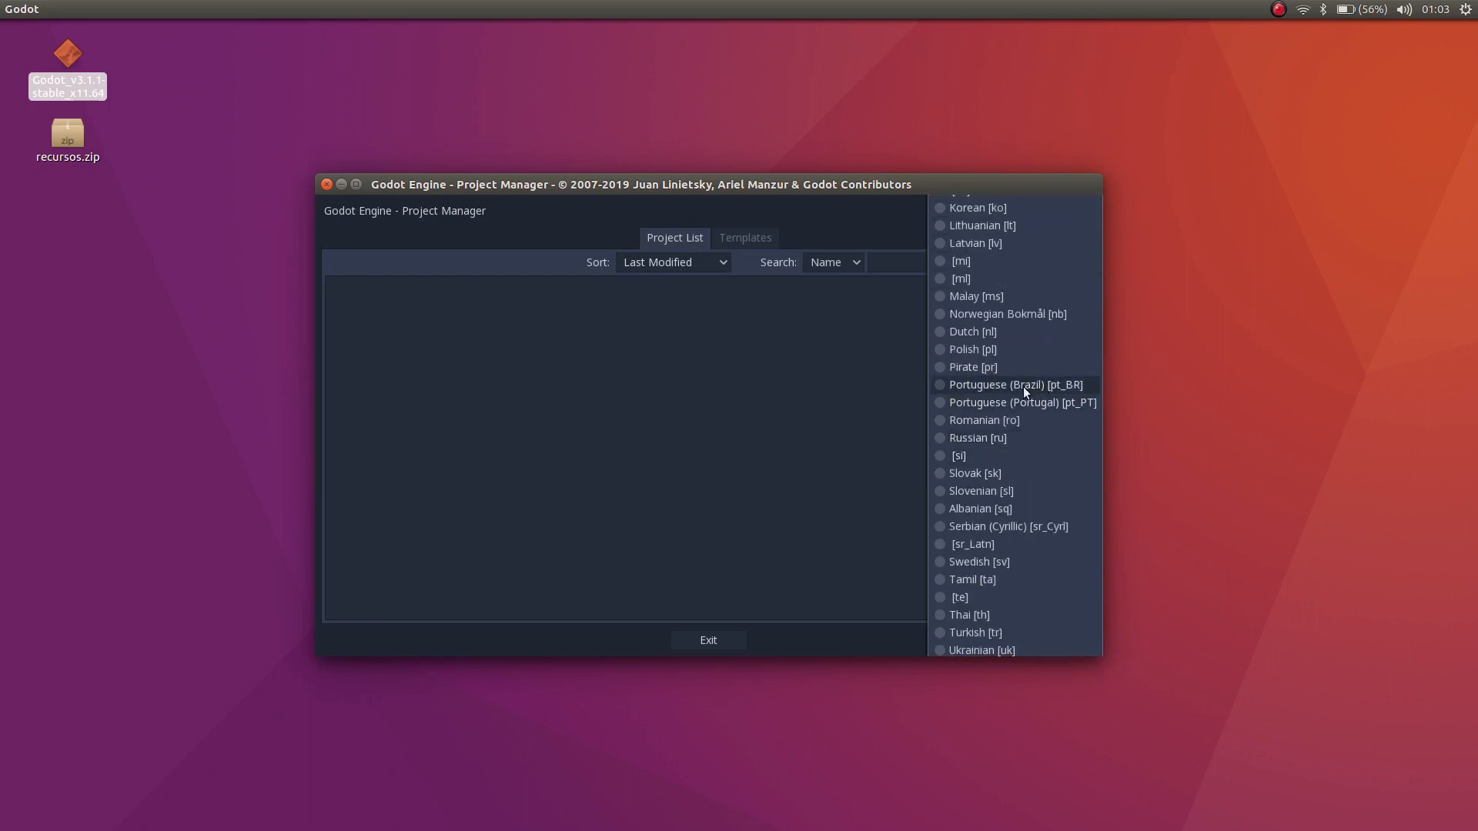
{"action": "left_click", "coordinate": [835, 385]}
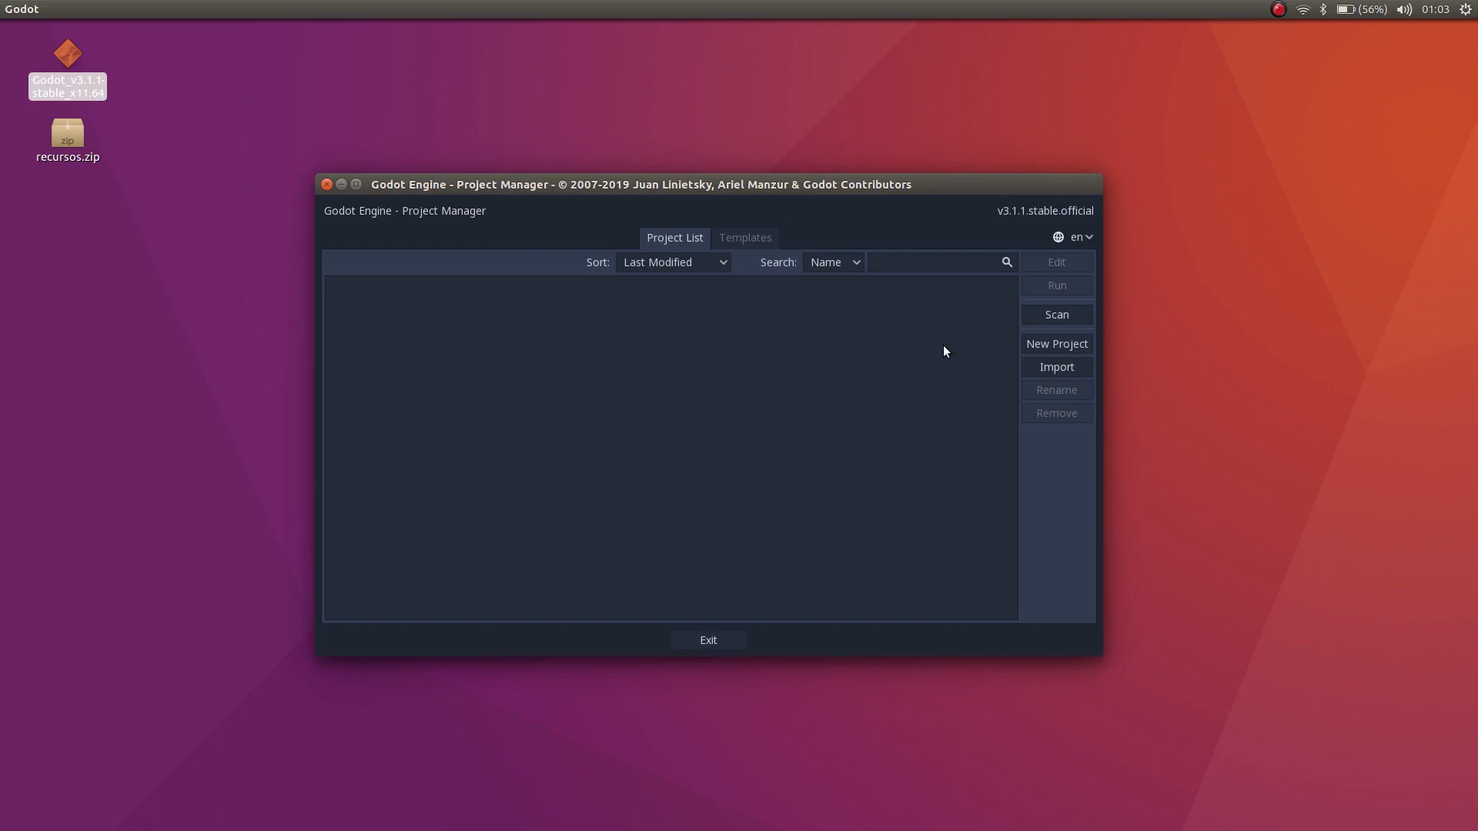
Start a new project and name it Space Shooter.
{"action": "left_click", "coordinate": [1069, 351]}
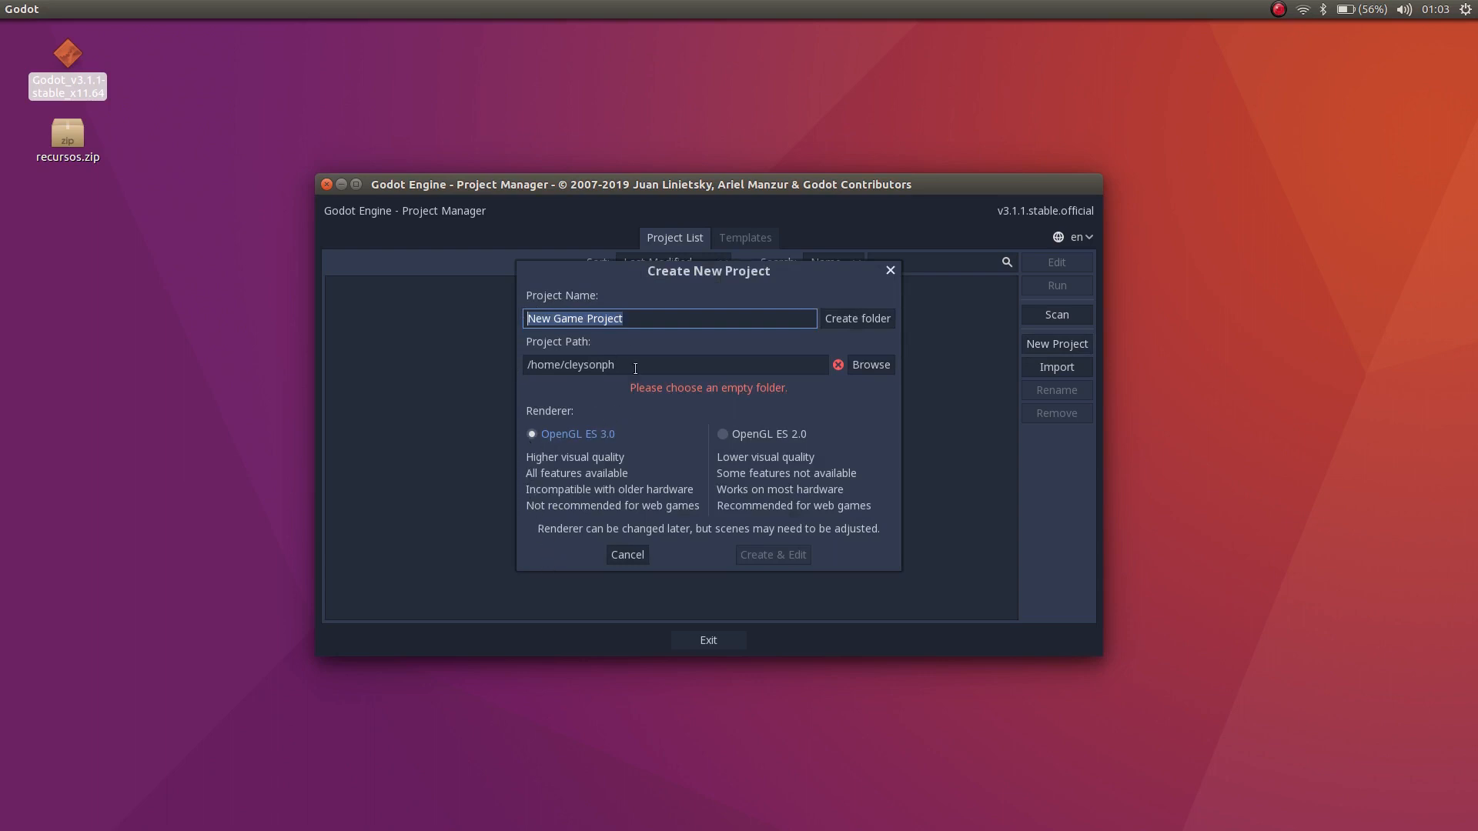
{"action": "left_click", "coordinate": [666, 324]}
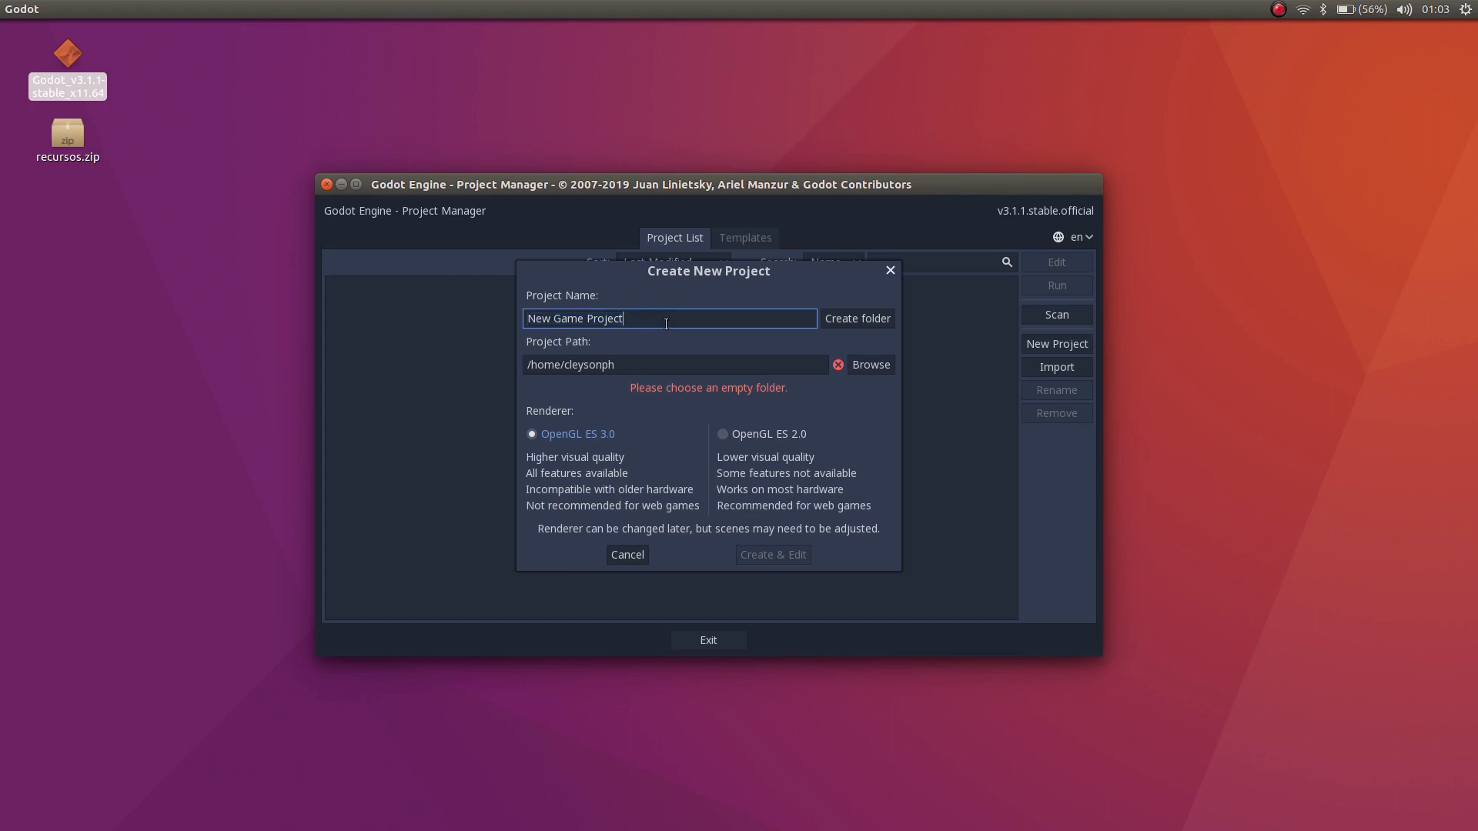
{"action": "key", "text": "ctrl+a"}
{"action": "key", "text": "BackSpace"}
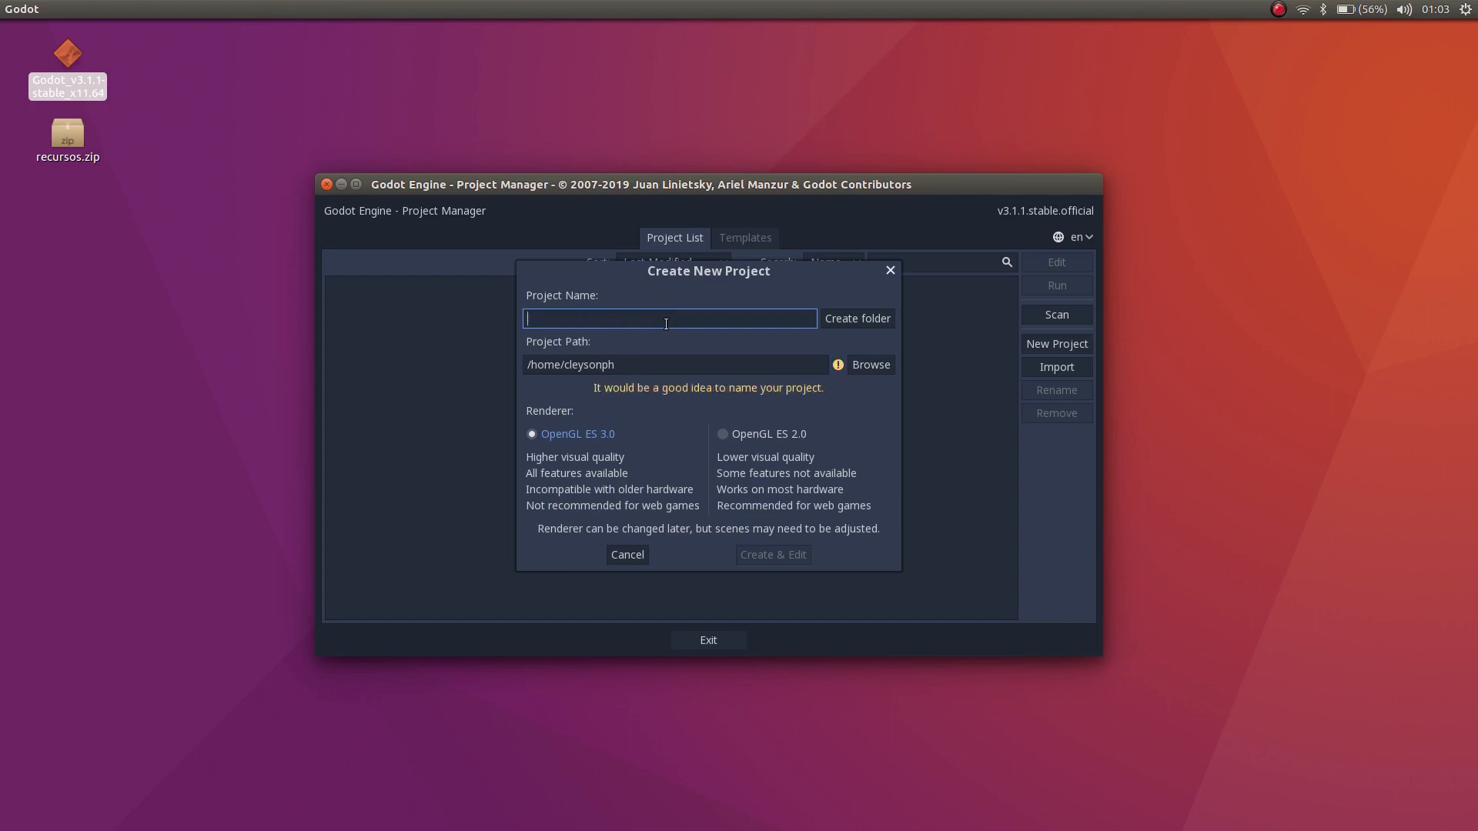
{"action": "type", "text": "Space Shooter"}
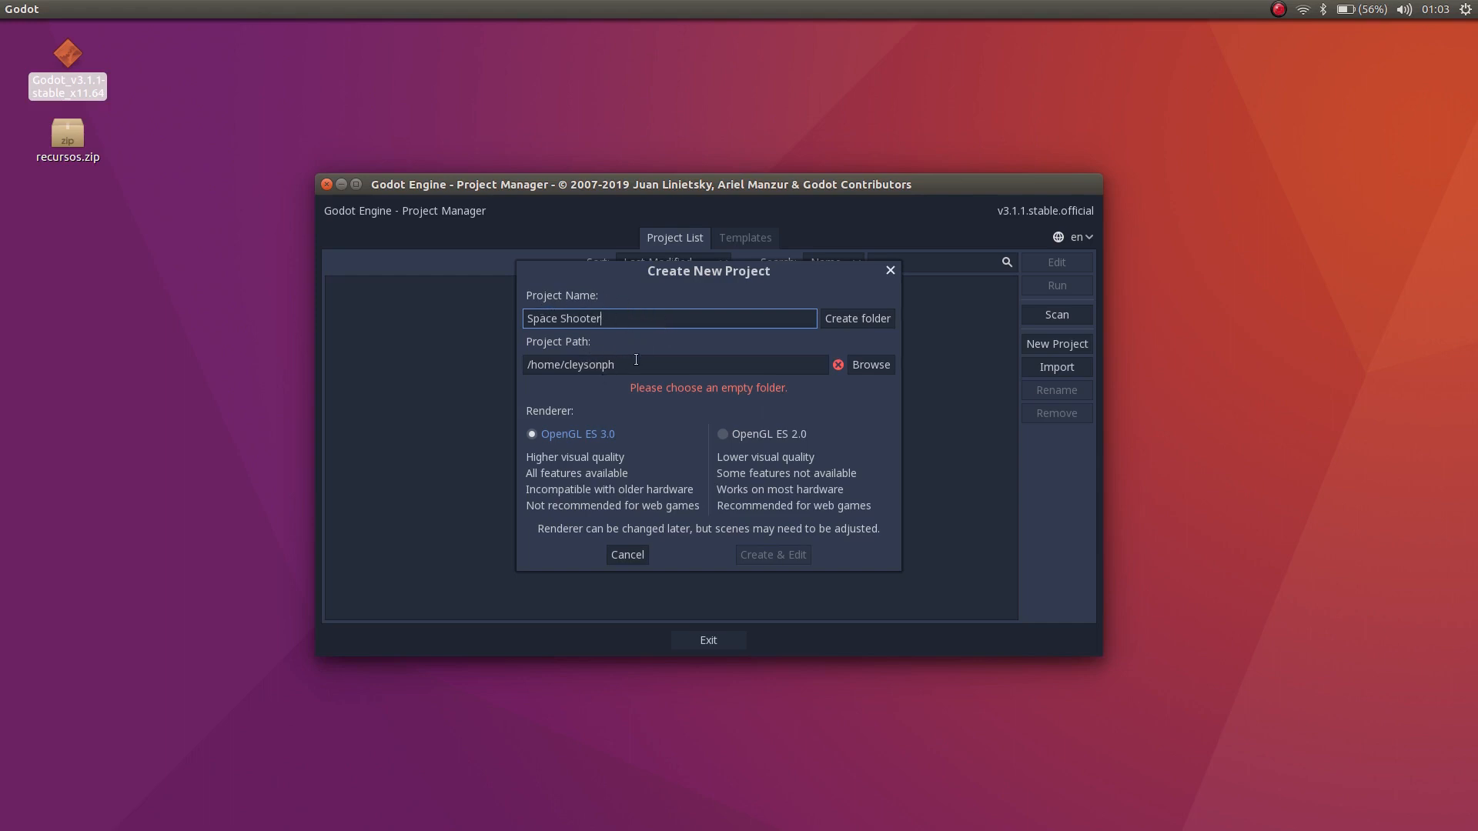
Create the project with OpenGL ES 3.0 in a new home-directory folder named Space Shooter.
{"action": "left_click", "coordinate": [875, 368]}
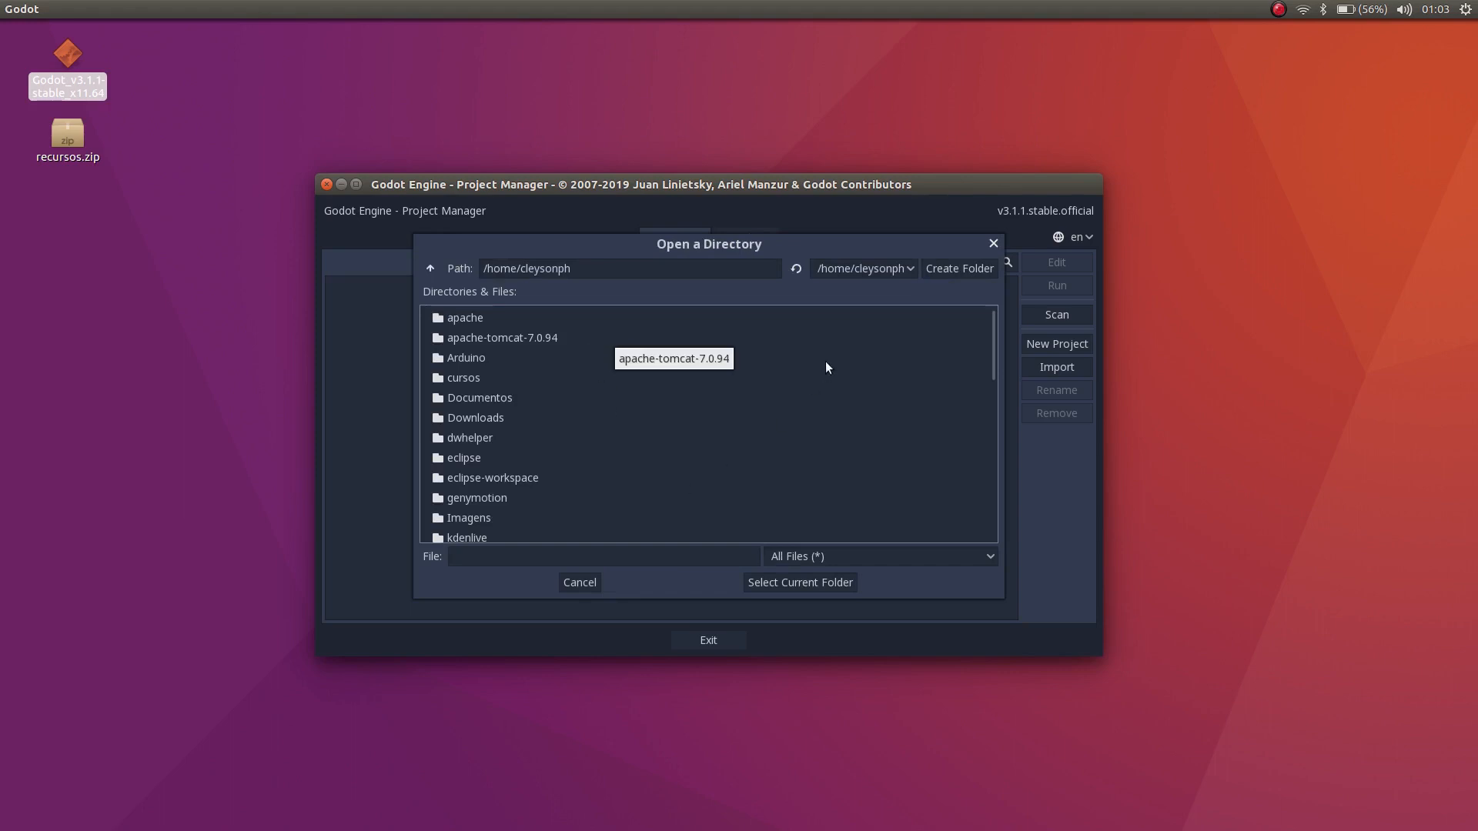
{"action": "left_click", "coordinate": [942, 269]}
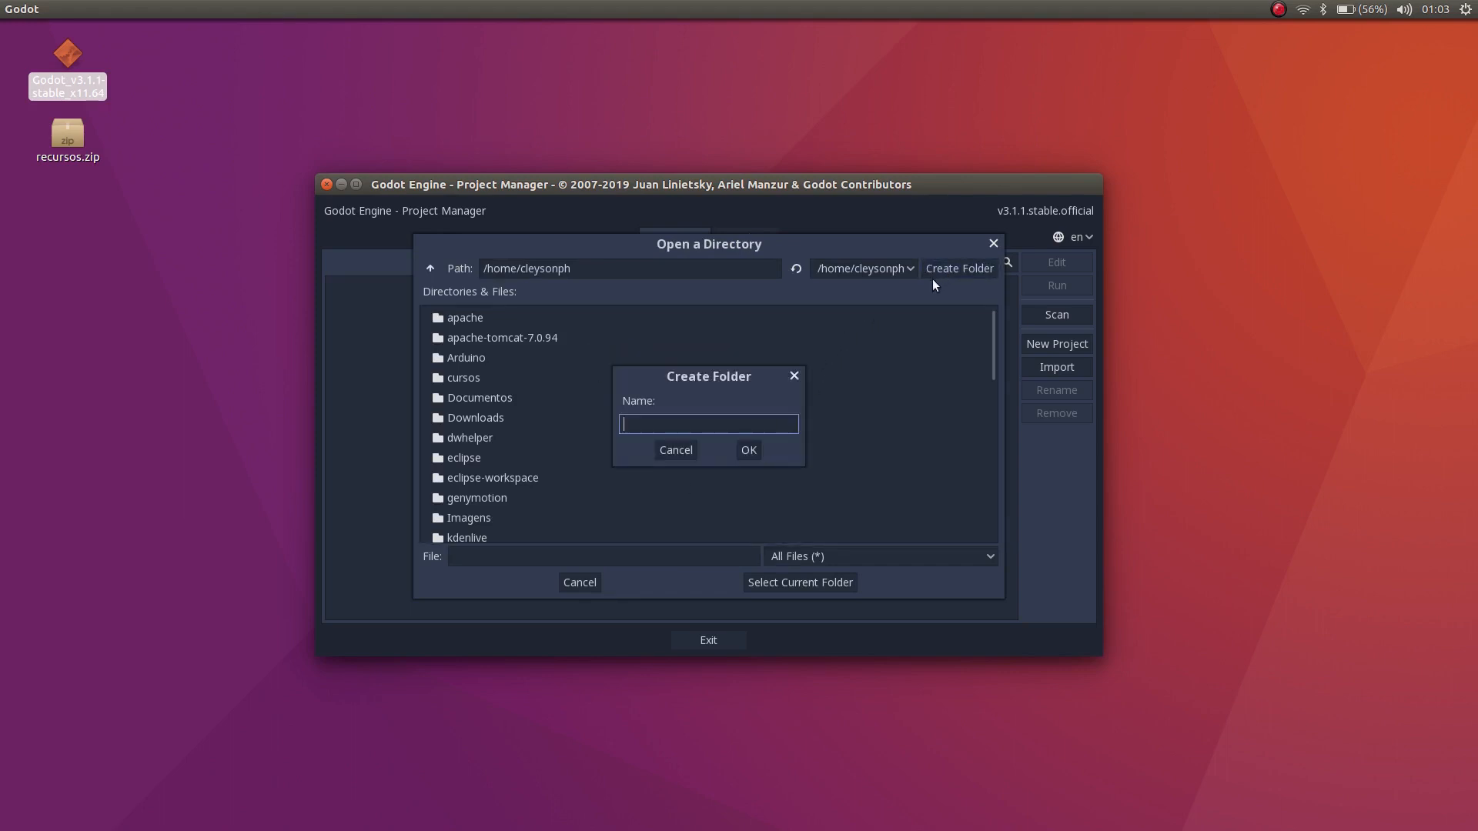
{"action": "type", "text": "Sapce Shooter"}
{"action": "key", "text": "Left"}
{"action": "key", "text": "BackSpace"}
{"action": "key", "text": "Right"}
{"action": "type", "text": "a"}
{"action": "left_click", "coordinate": [748, 450]}
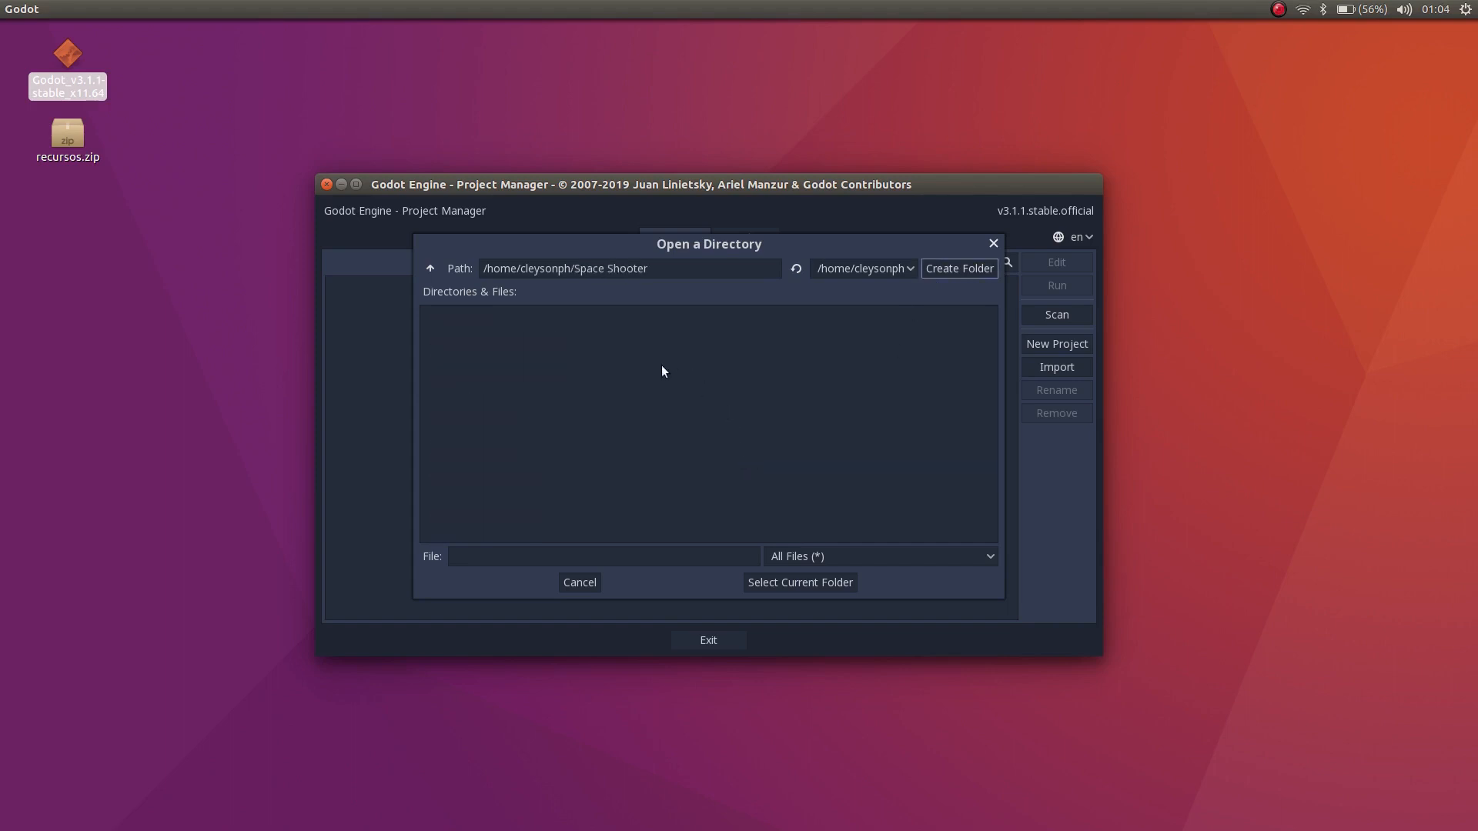
{"action": "left_click", "coordinate": [801, 582]}
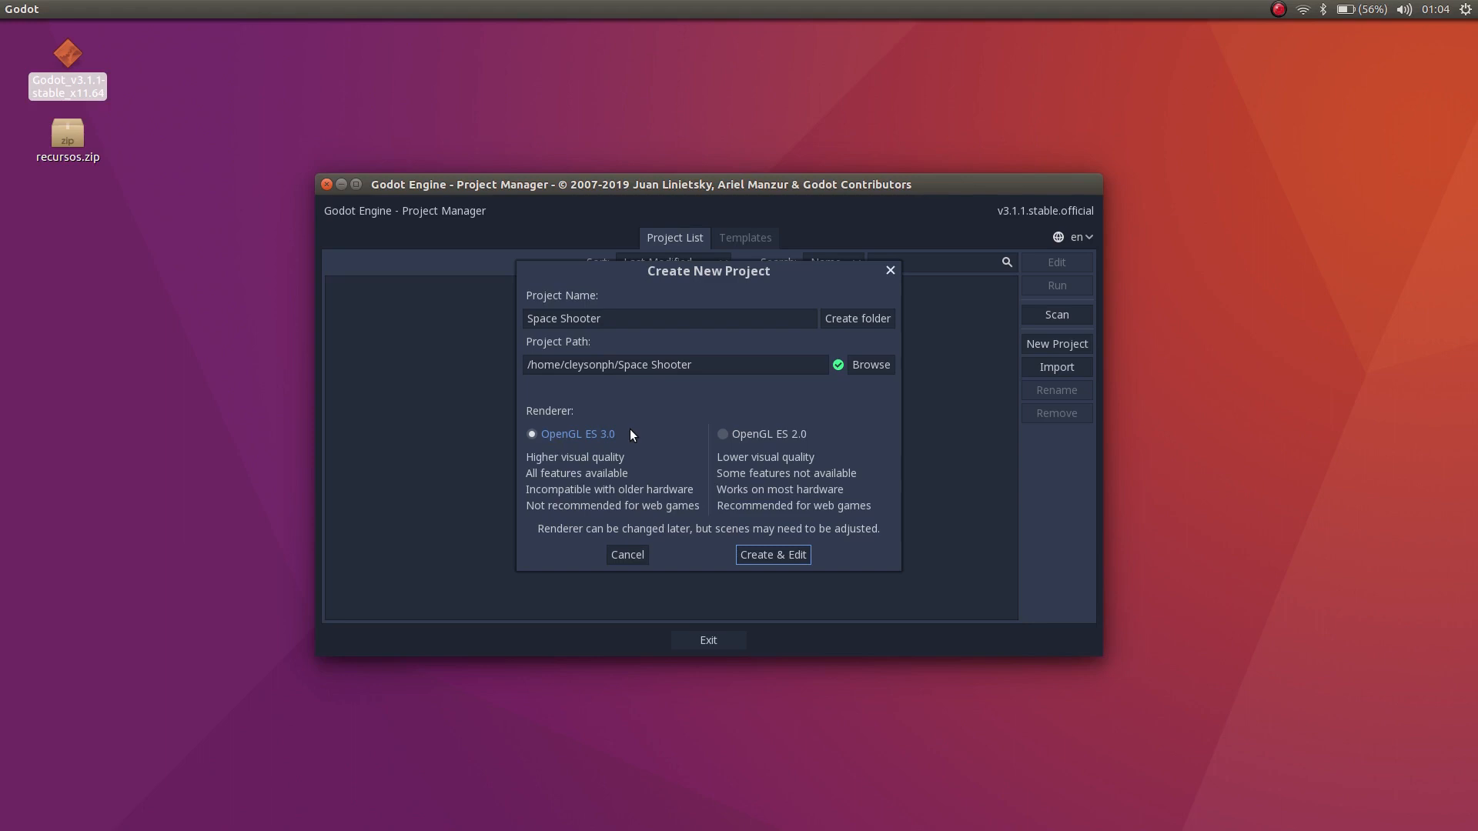
{"action": "left_click", "coordinate": [782, 557]}
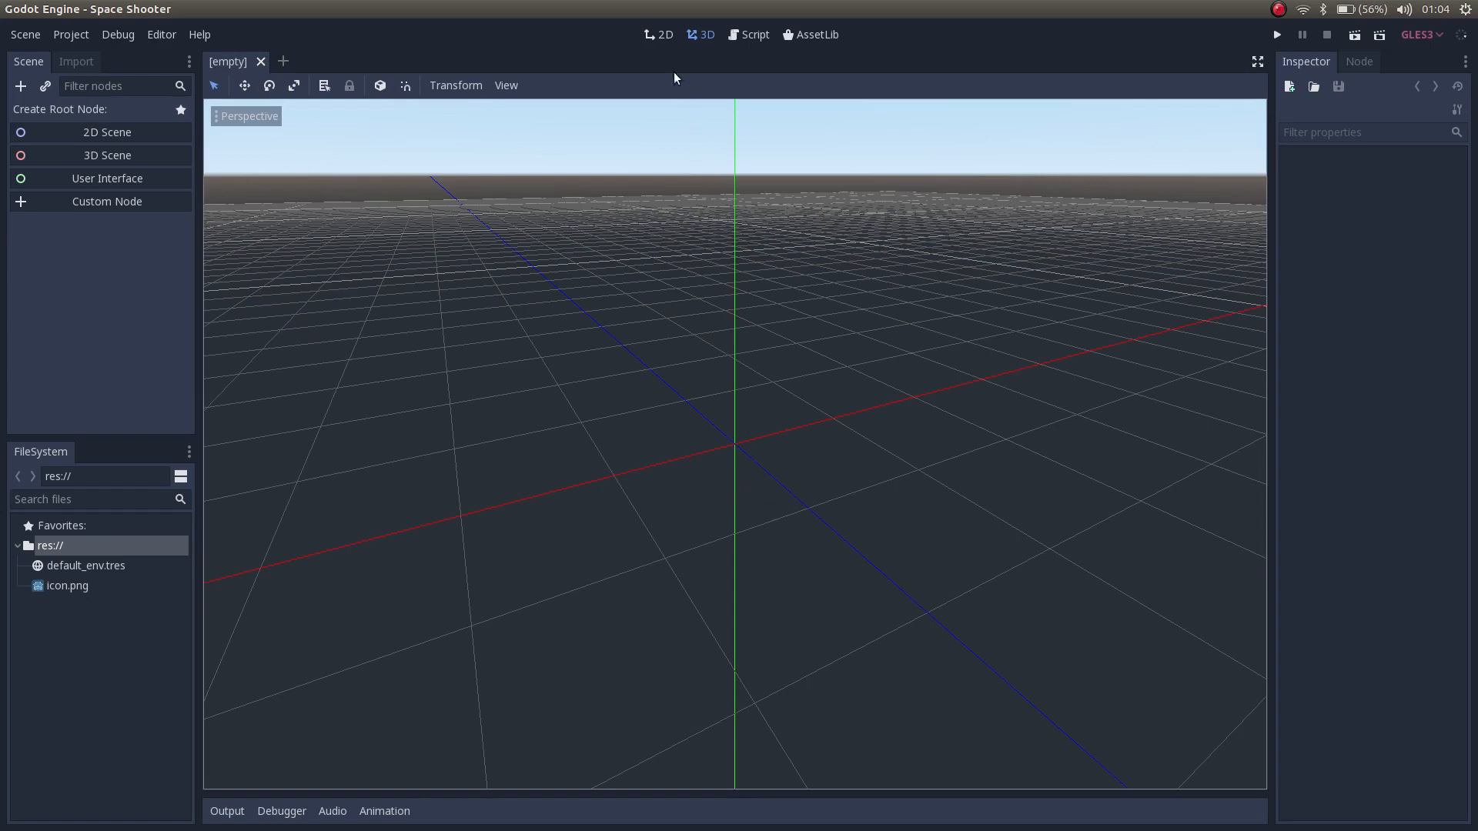
Switch to the 2D workspace and examine the axes, the origin and the game screen boundary.
{"action": "left_click", "coordinate": [660, 34]}
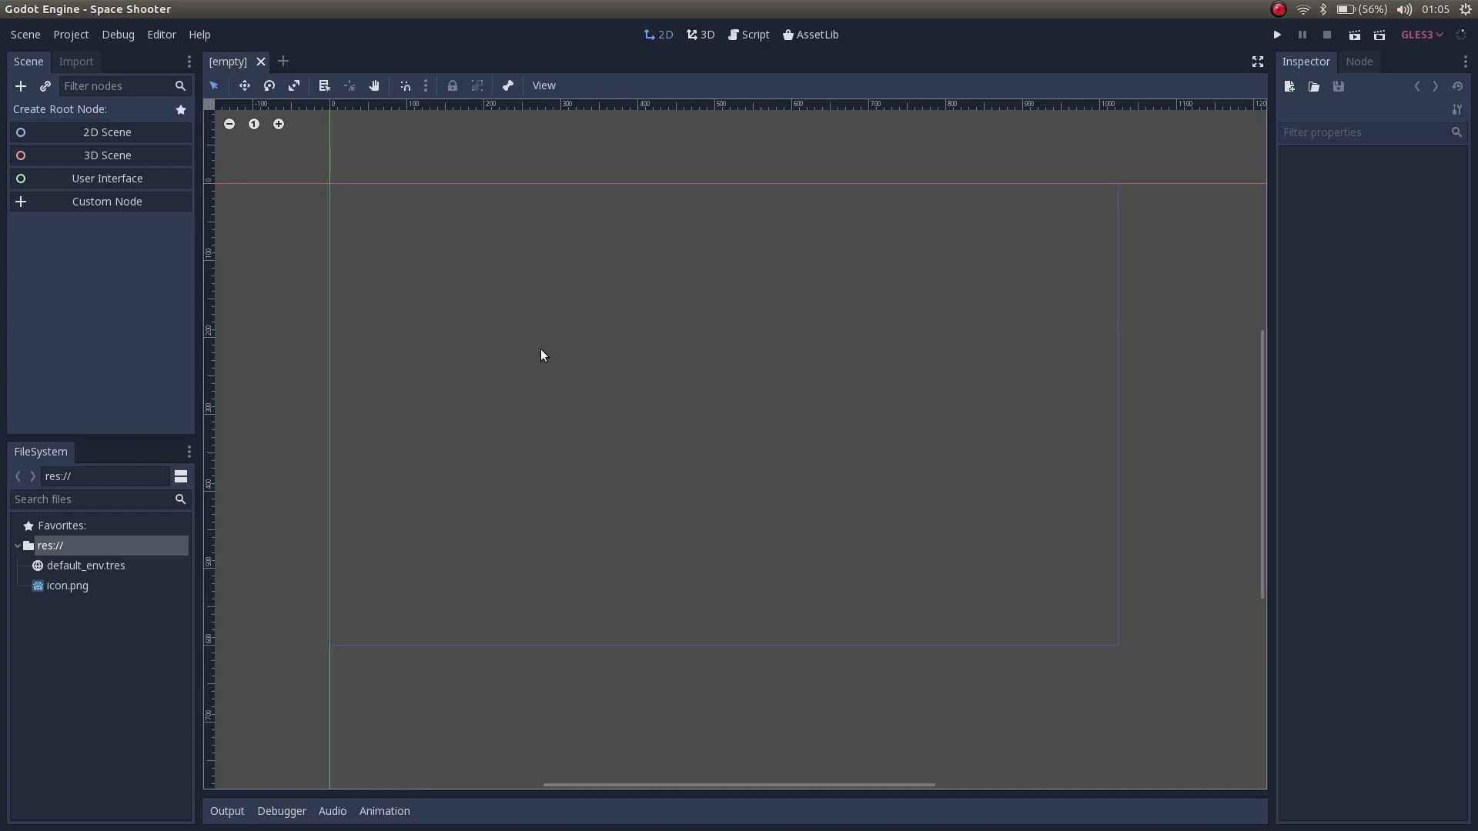
{"action": "scroll", "coordinate": [540, 354], "scroll_direction": "down", "scroll_amount": 4}
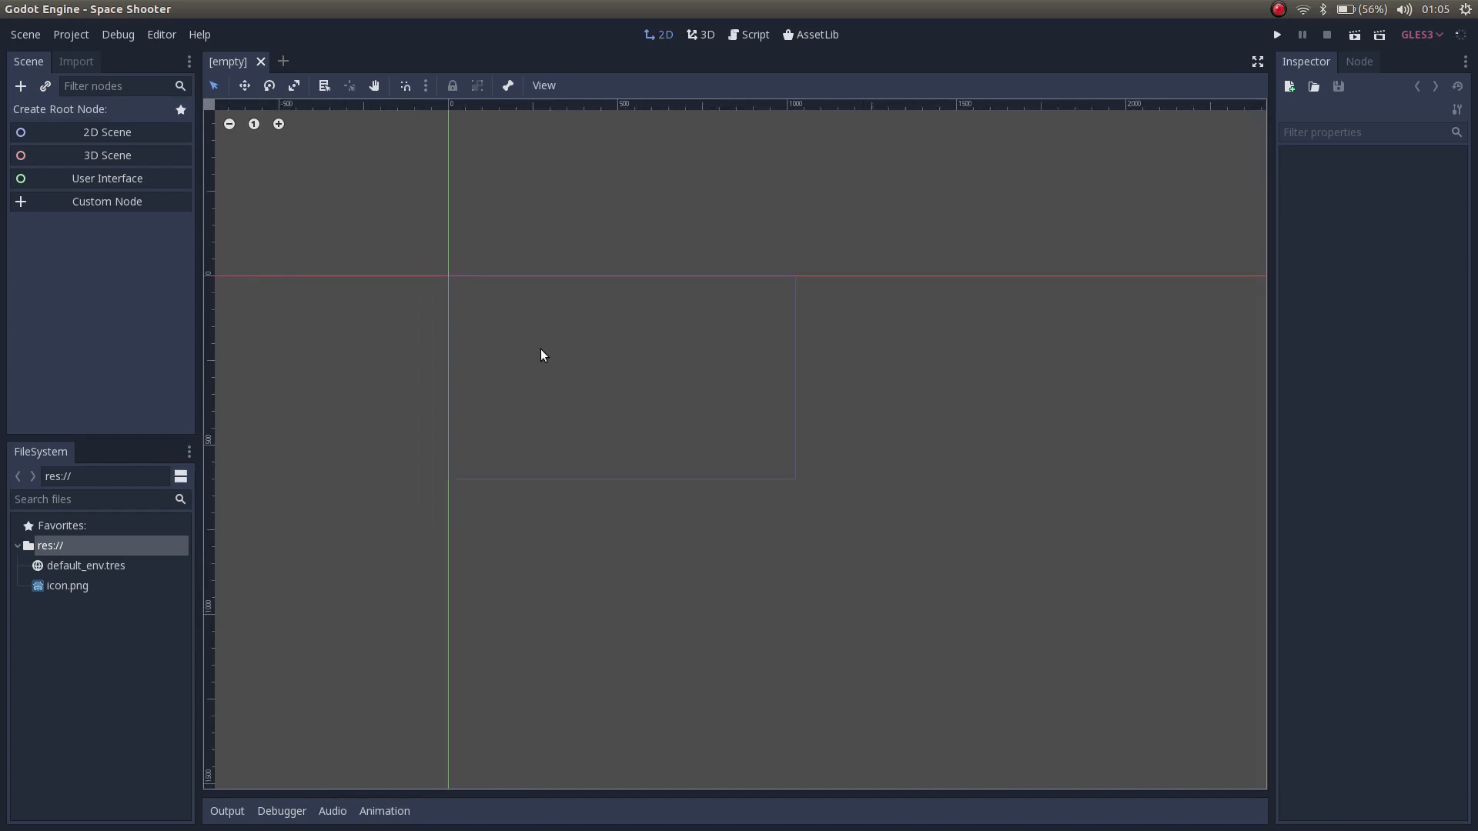
{"action": "scroll", "coordinate": [541, 353], "scroll_direction": "up", "scroll_amount": 2}
{"action": "scroll", "coordinate": [577, 364], "scroll_direction": "down", "scroll_amount": 1}
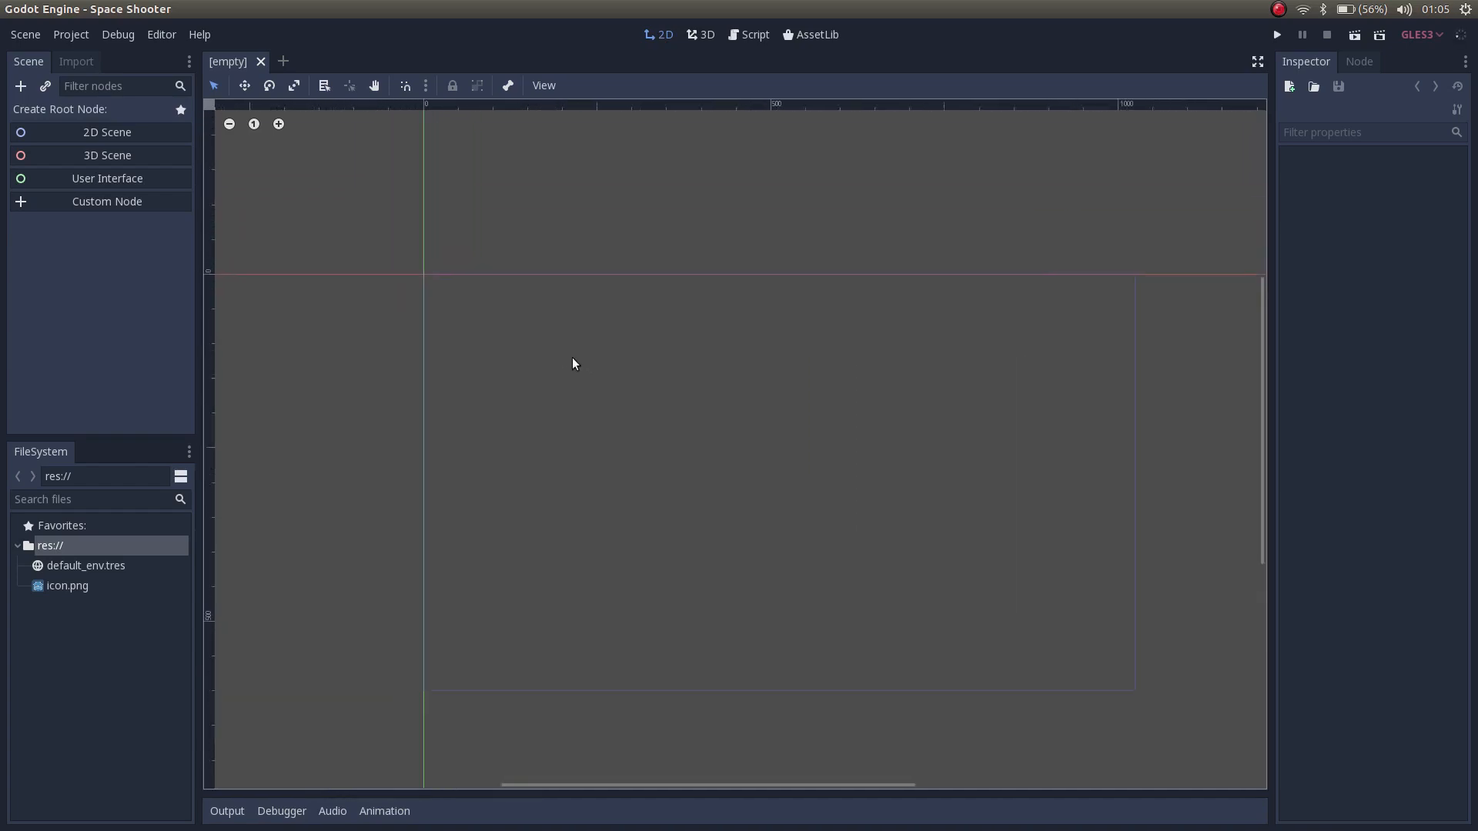
{"action": "middle_click_drag", "start_coordinate": [597, 377], "coordinate": [594, 407]}
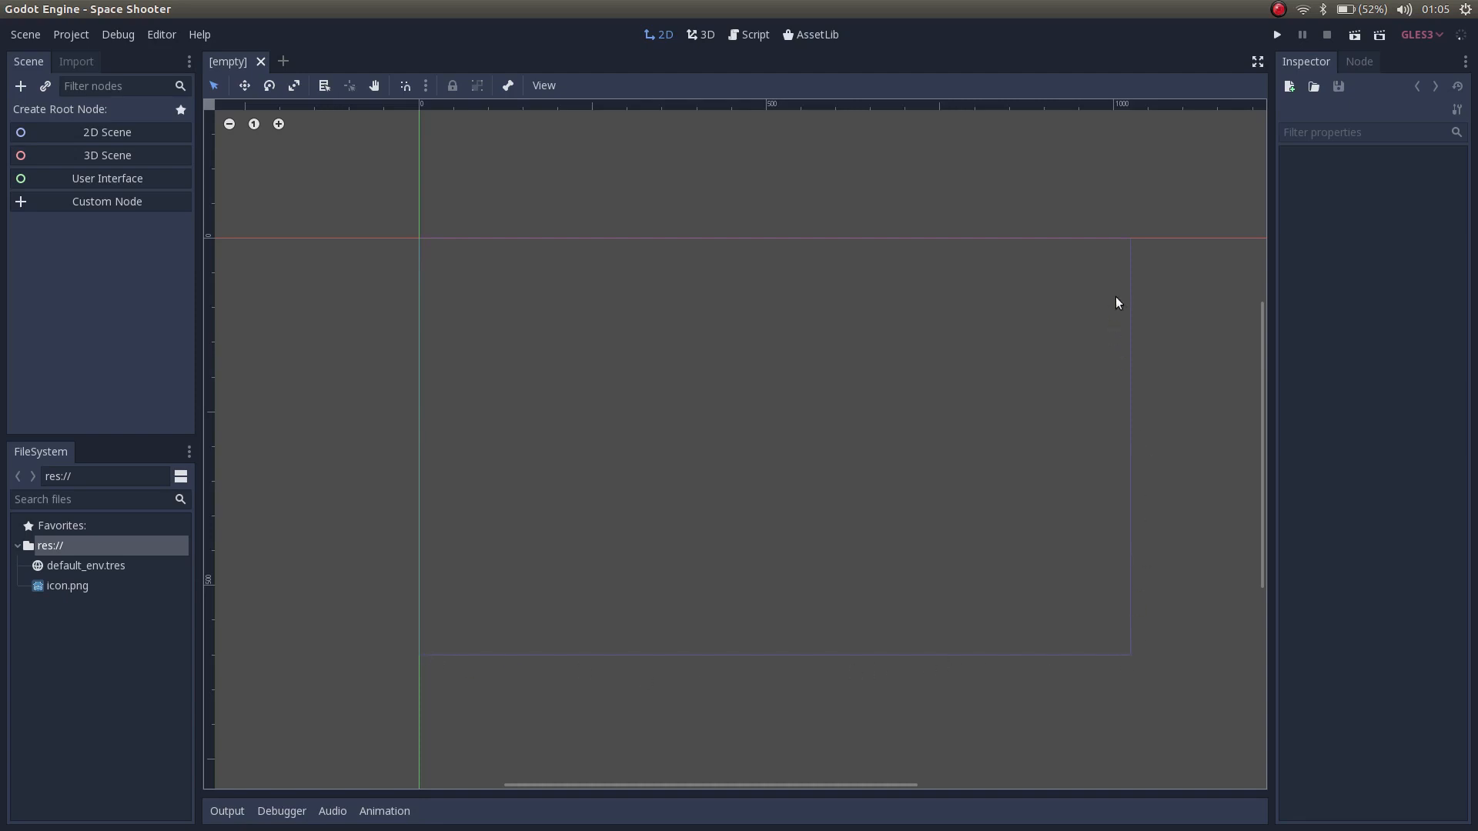
{"action": "middle_click_drag", "start_coordinate": [454, 259], "coordinate": [691, 403]}
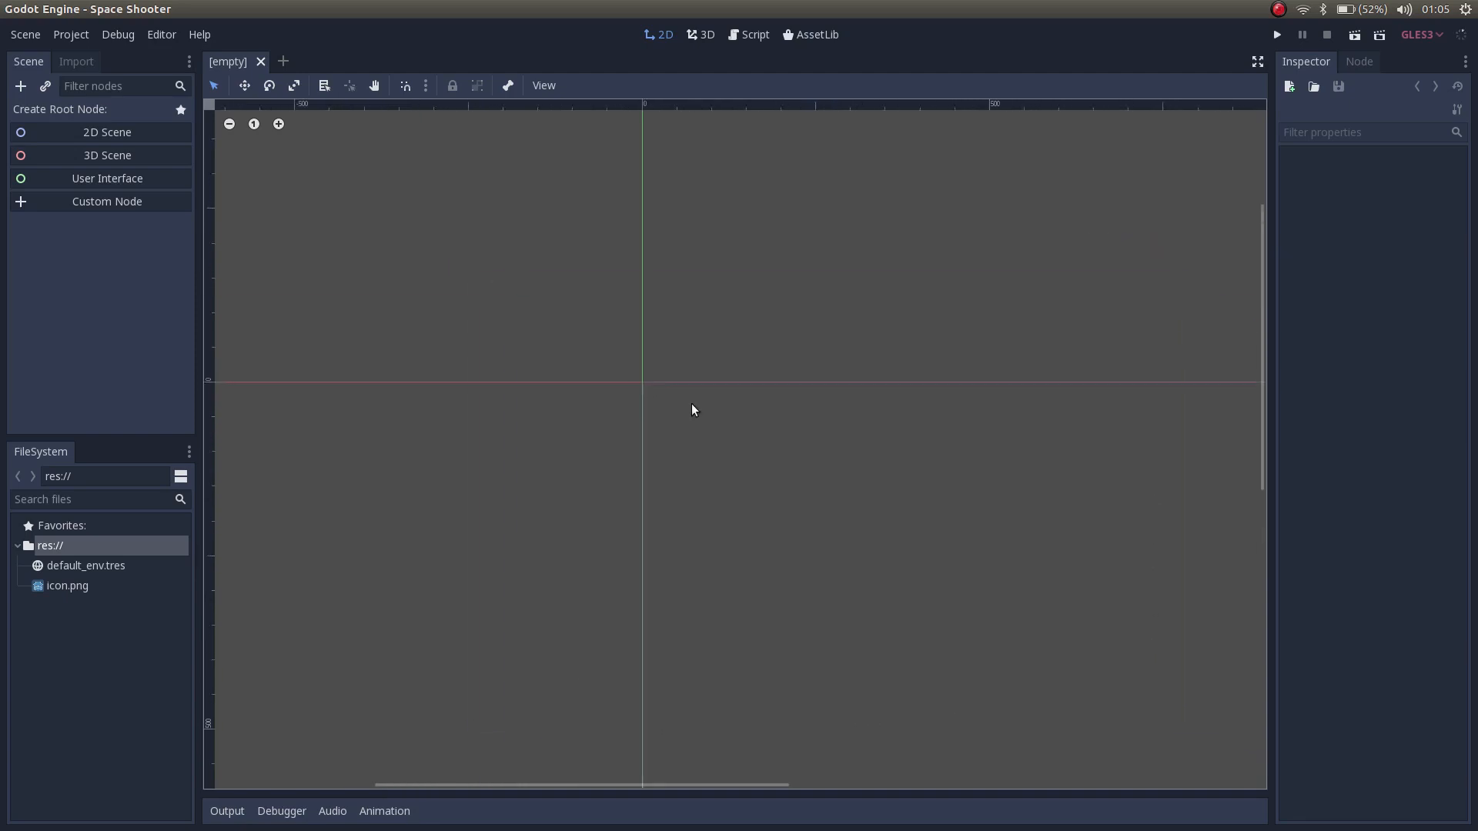
{"action": "scroll", "coordinate": [690, 404], "scroll_direction": "down", "scroll_amount": 3}
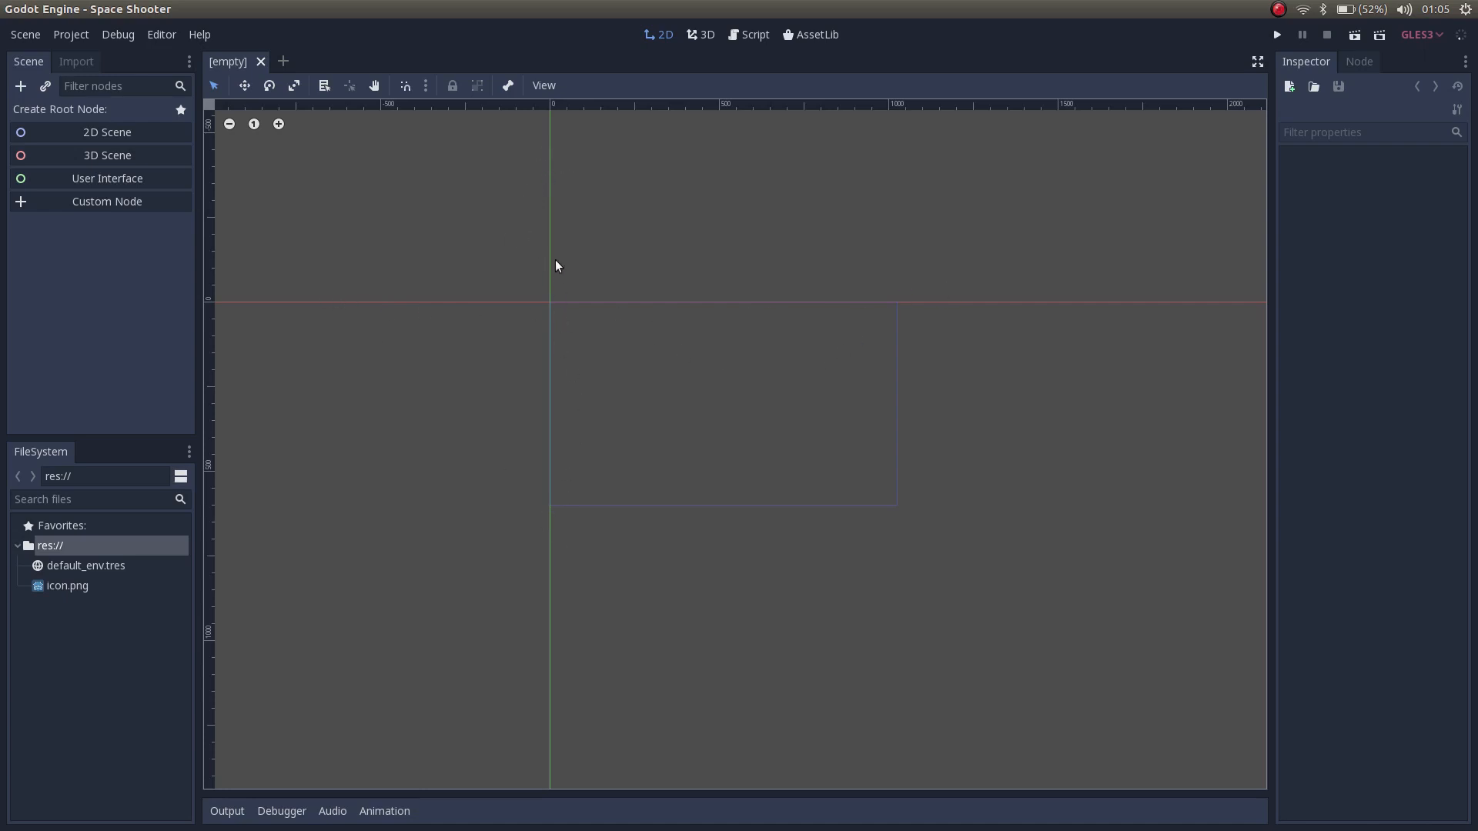
{"action": "scroll", "coordinate": [548, 346], "scroll_direction": "up", "scroll_amount": 2}
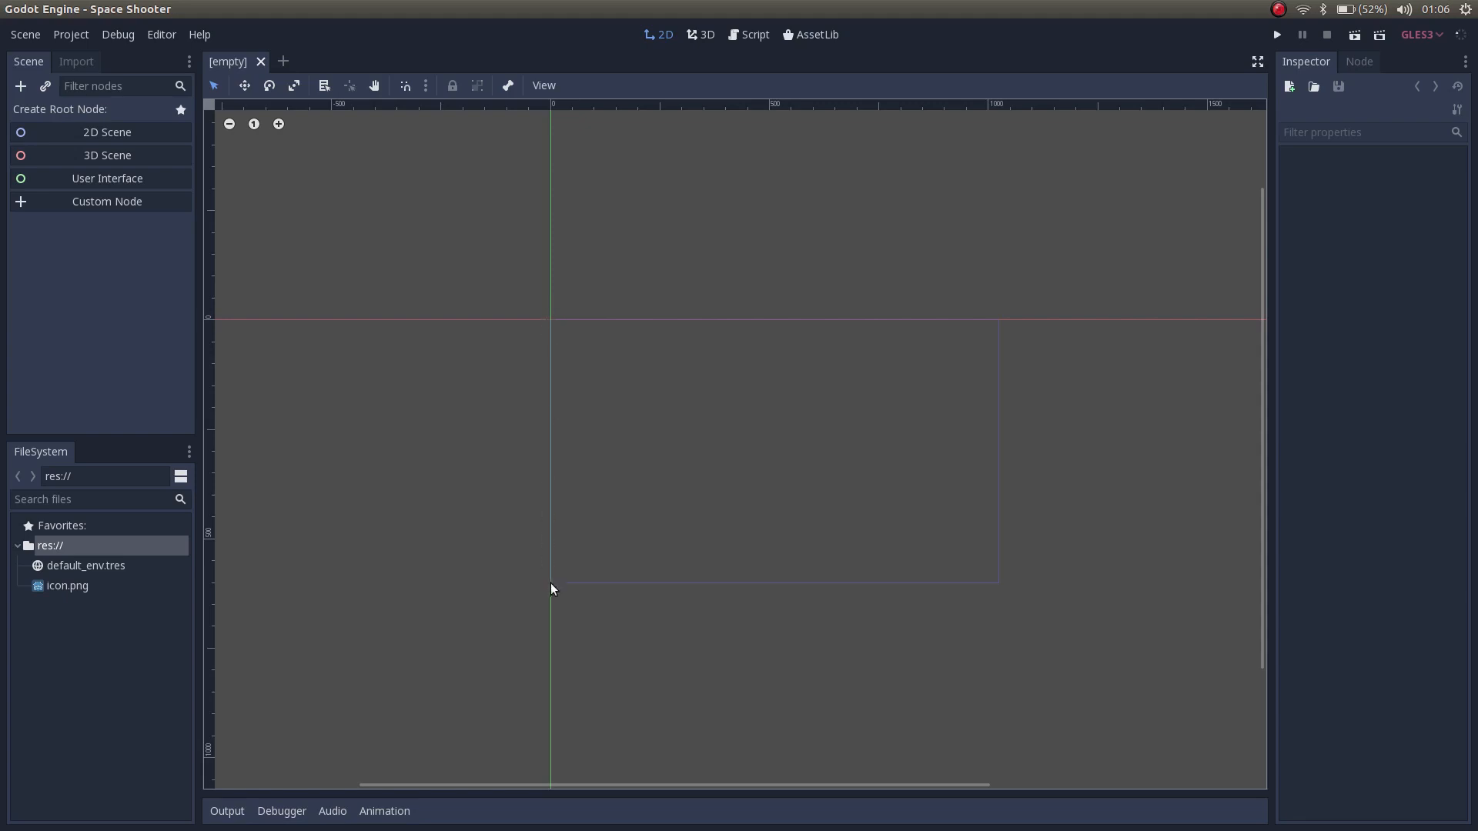
{"action": "middle_click_drag", "start_coordinate": [657, 571], "coordinate": [631, 574]}
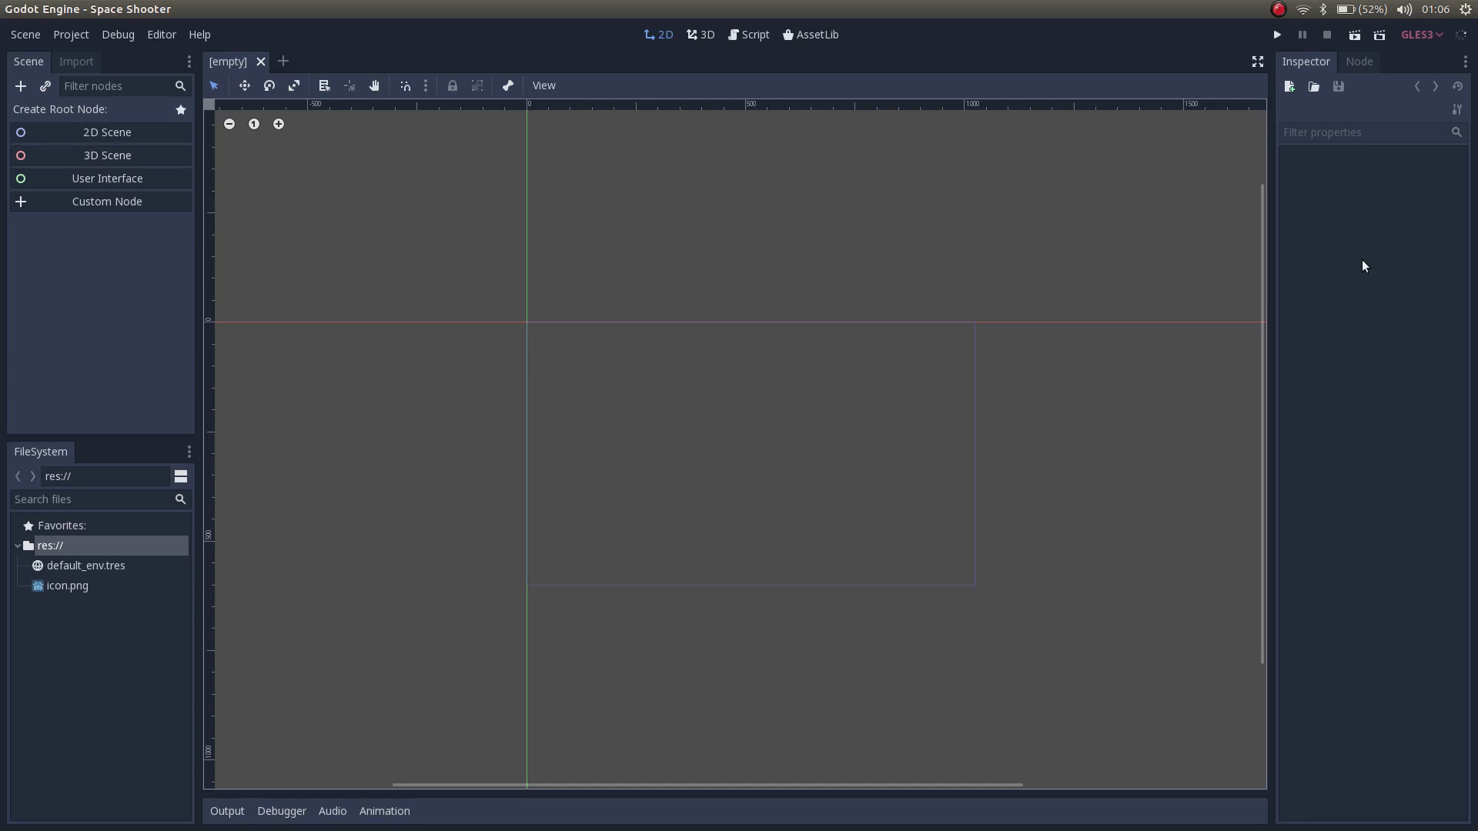
Move the Scene dock to the position directly below the Inspector.
{"action": "left_click", "coordinate": [189, 62]}
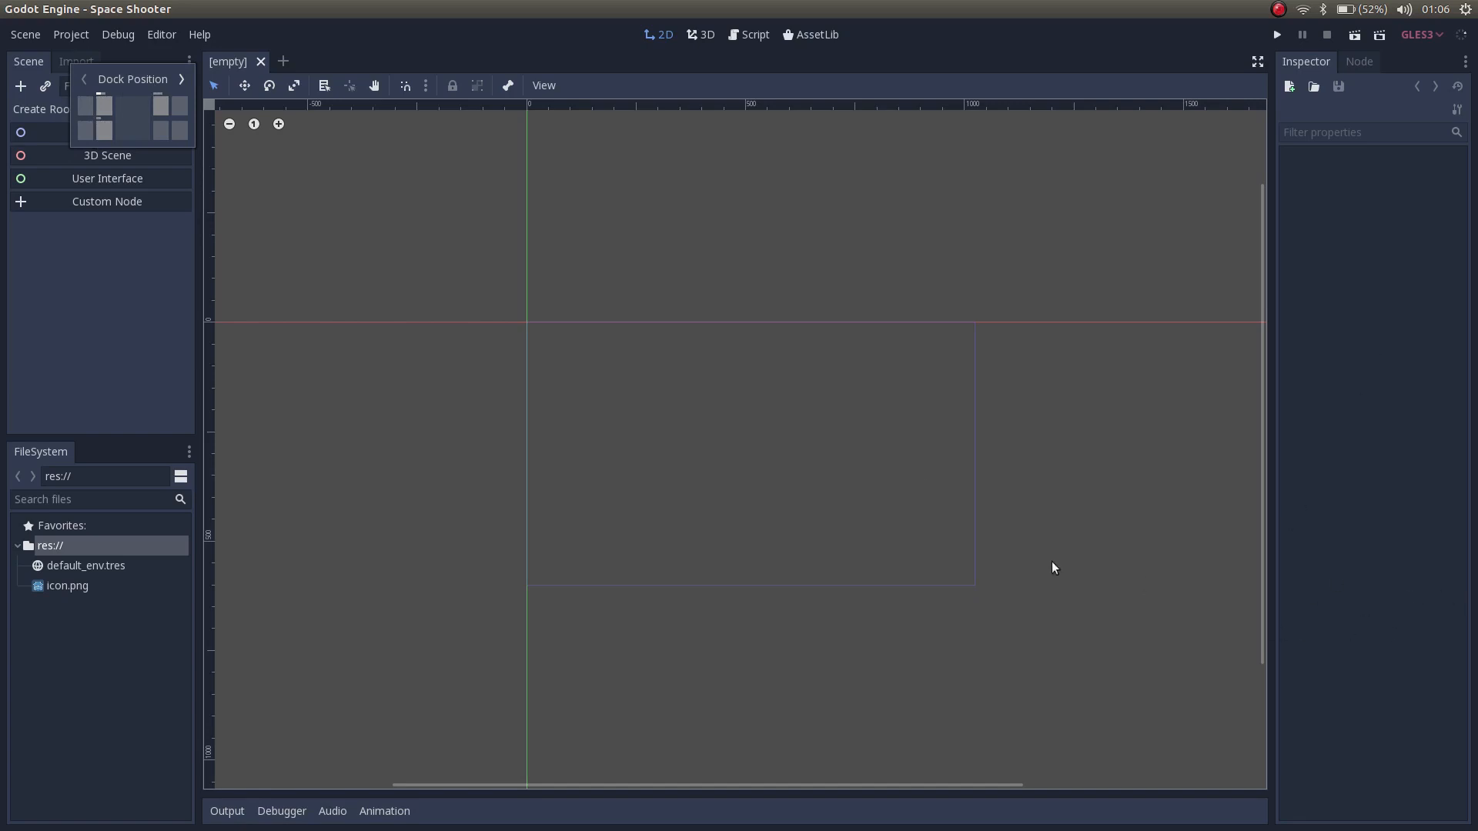
{"action": "left_click", "coordinate": [159, 125]}
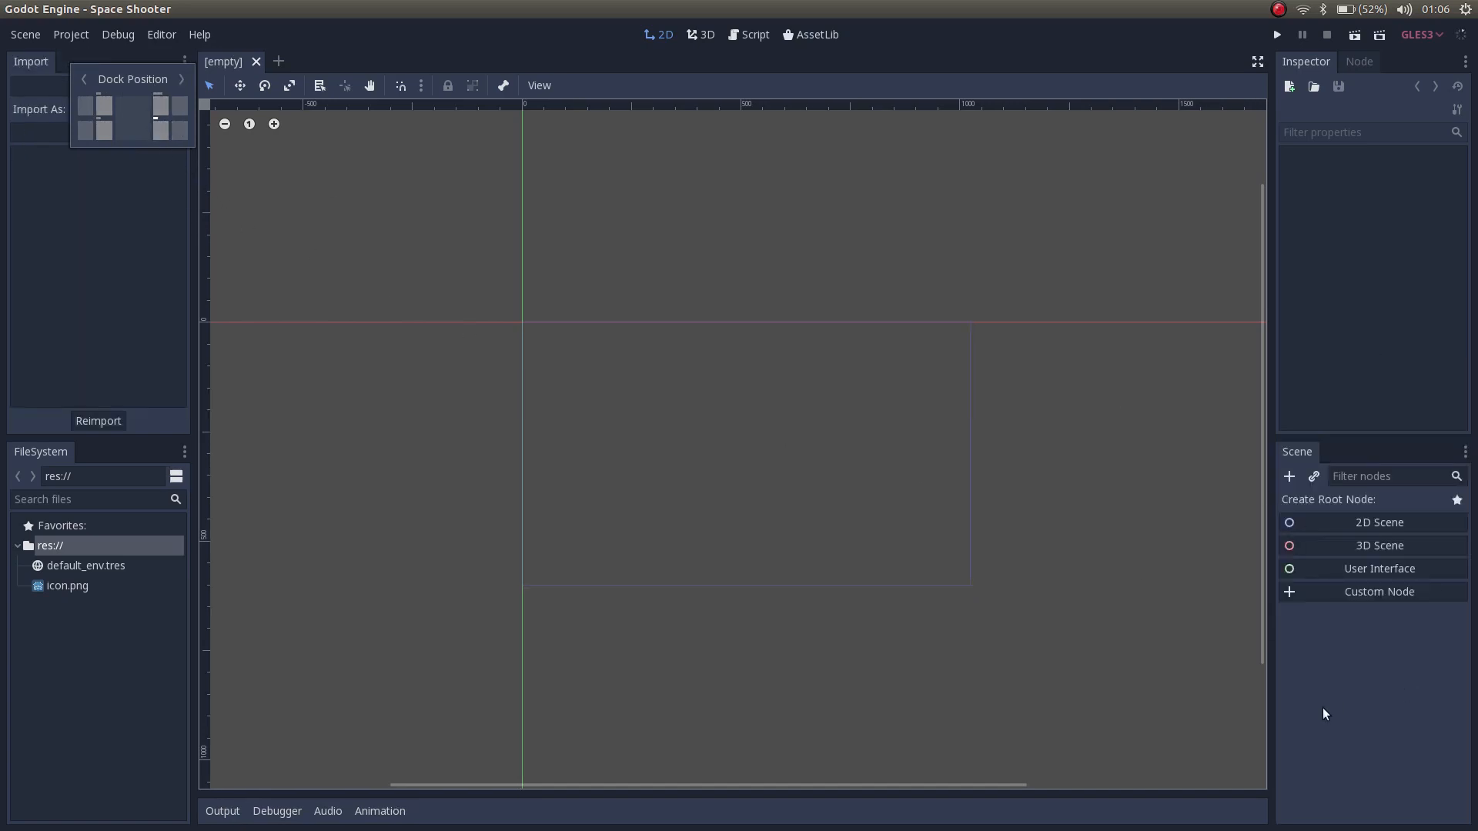
{"action": "left_click", "coordinate": [40, 66]}
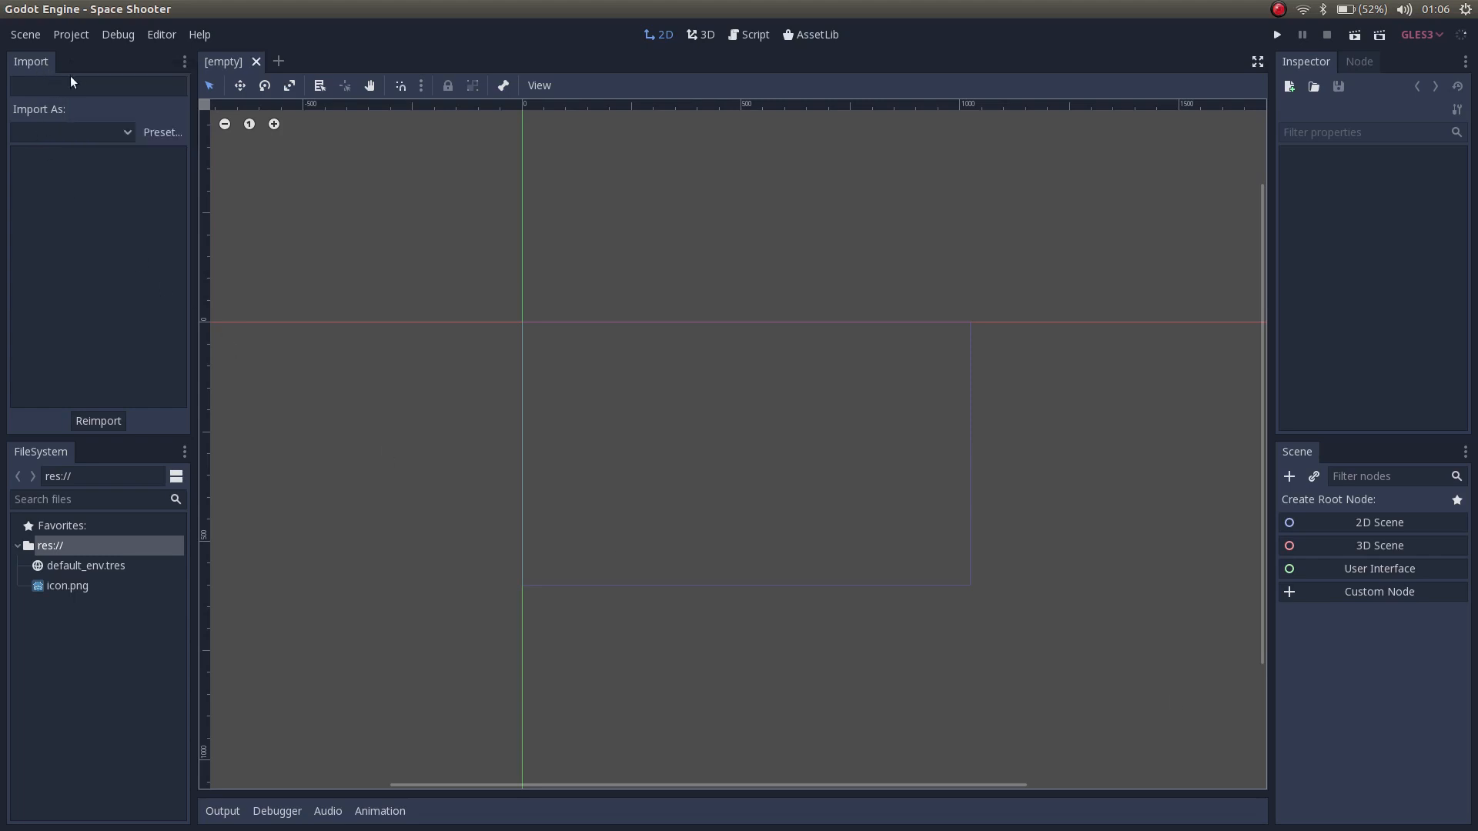
Move the Import dock beside the Scene dock below the Inspector and switch between the two.
{"action": "left_click", "coordinate": [184, 60]}
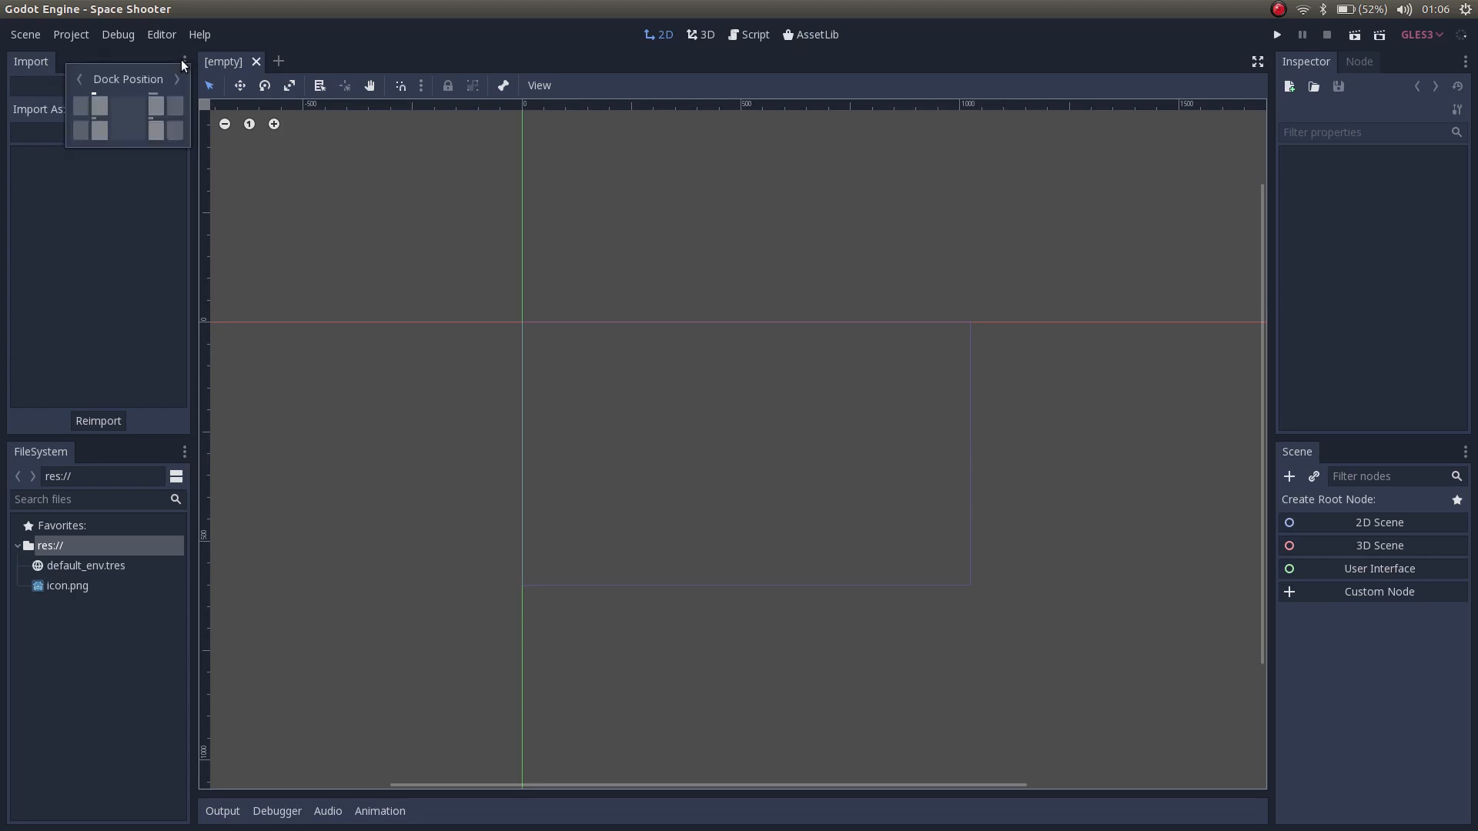
{"action": "left_click", "coordinate": [153, 131]}
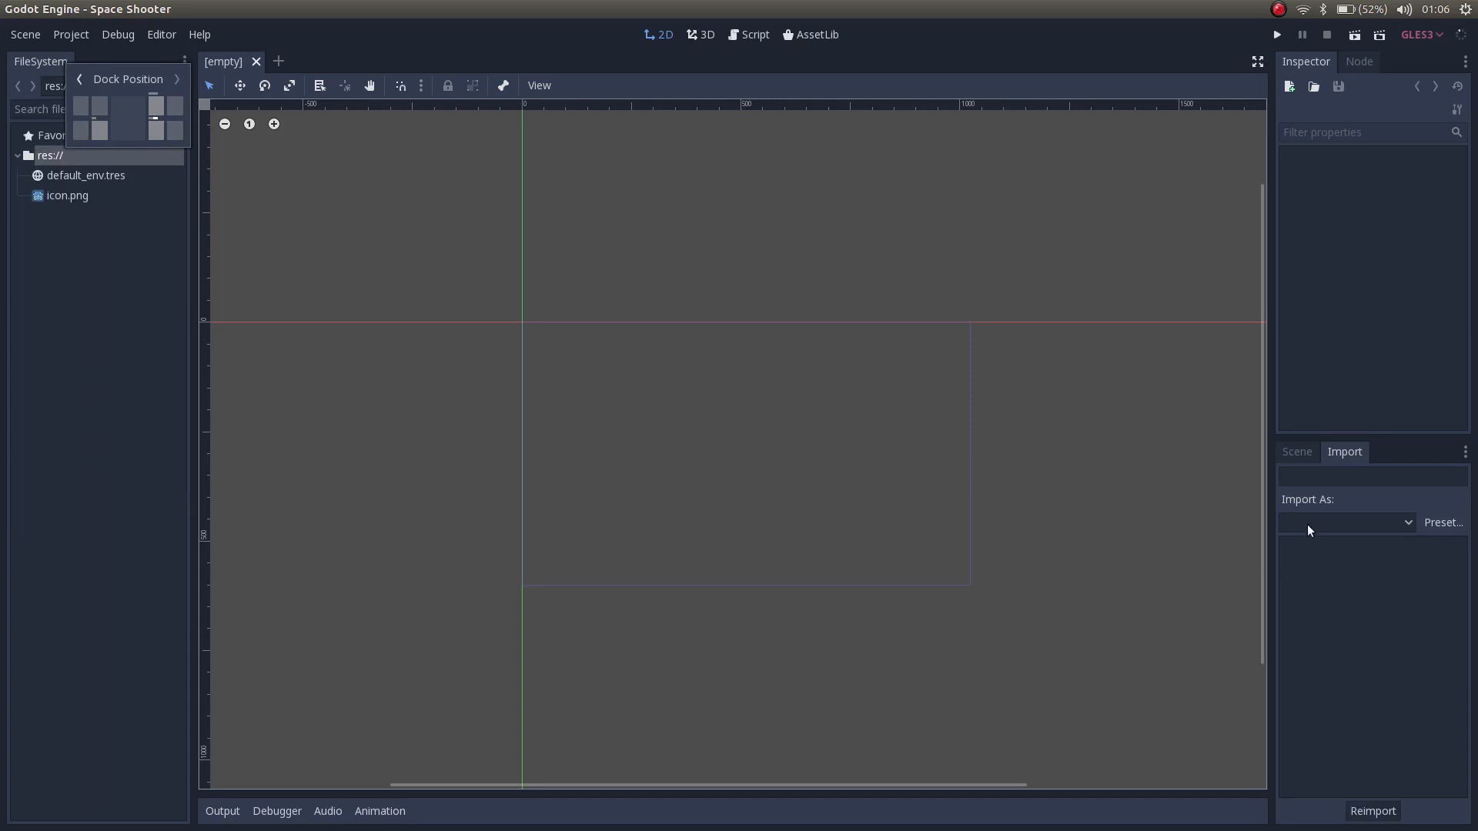
{"action": "left_click", "coordinate": [1294, 453]}
{"action": "left_click", "coordinate": [1335, 453]}
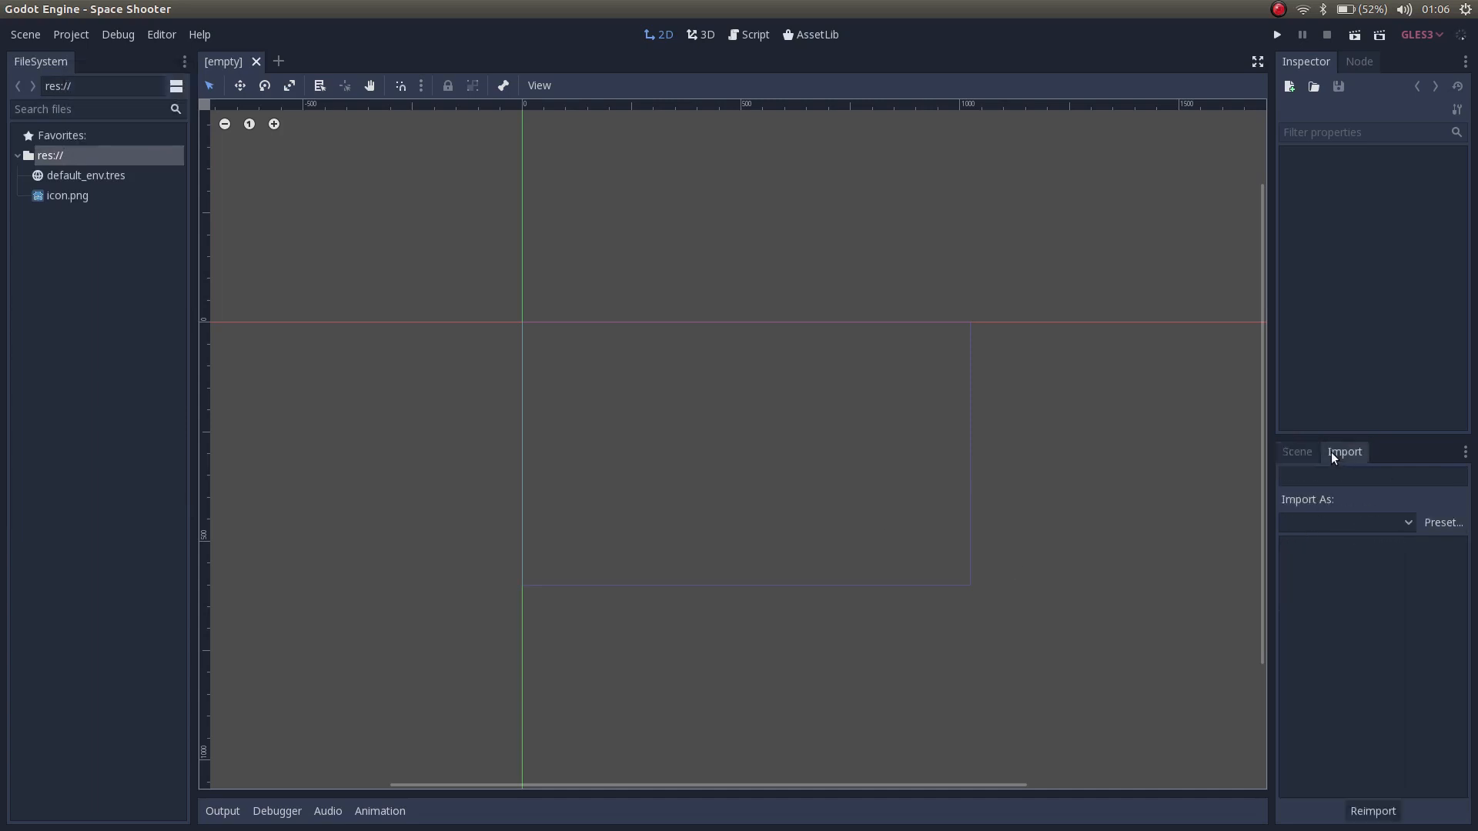
Show the Scene dock again and move the FileSystem dock to the upper slot of the outermost column beyond the Inspector.
{"action": "left_click", "coordinate": [1296, 452]}
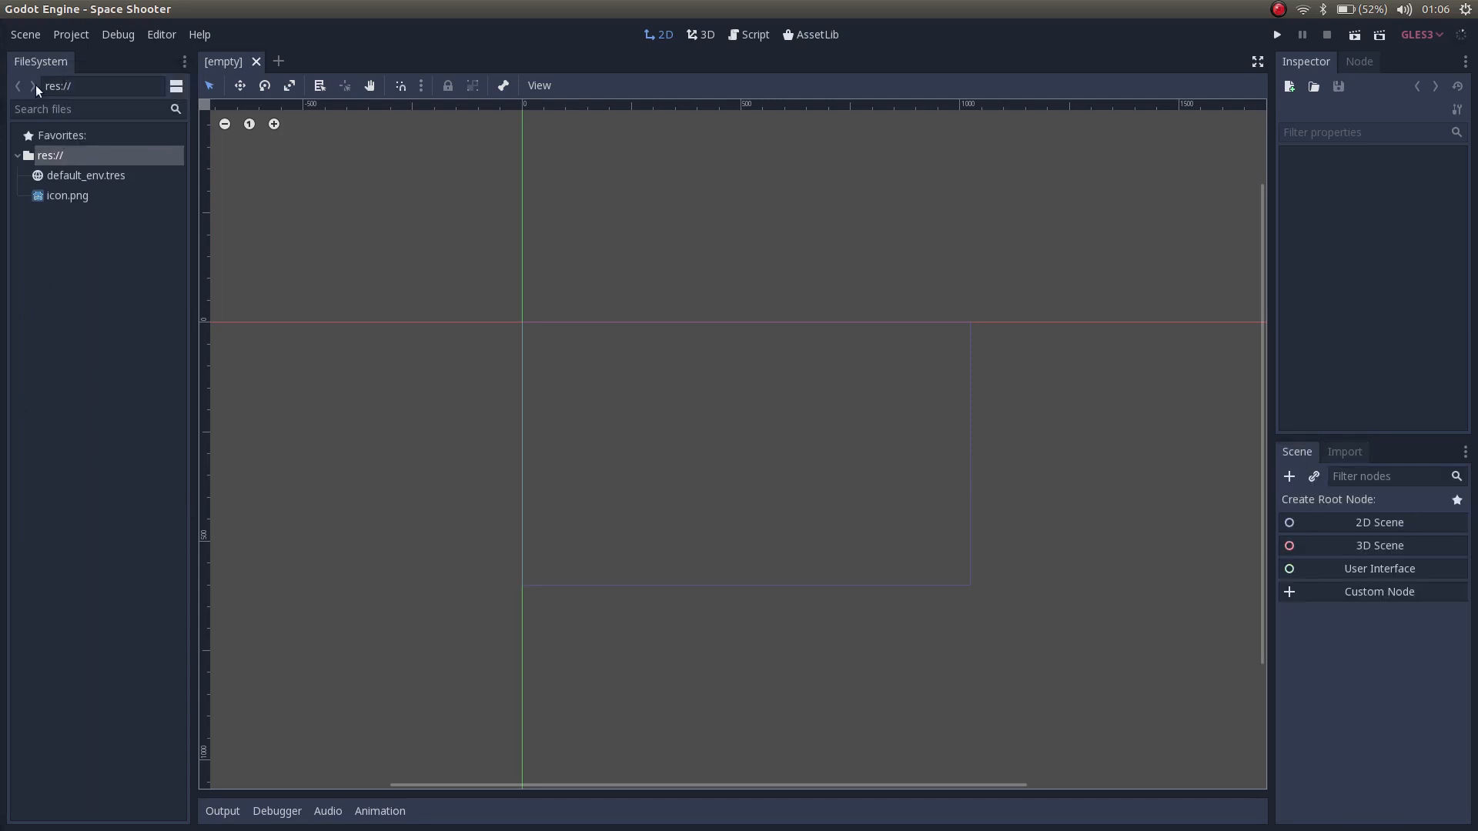
{"action": "left_click", "coordinate": [184, 63]}
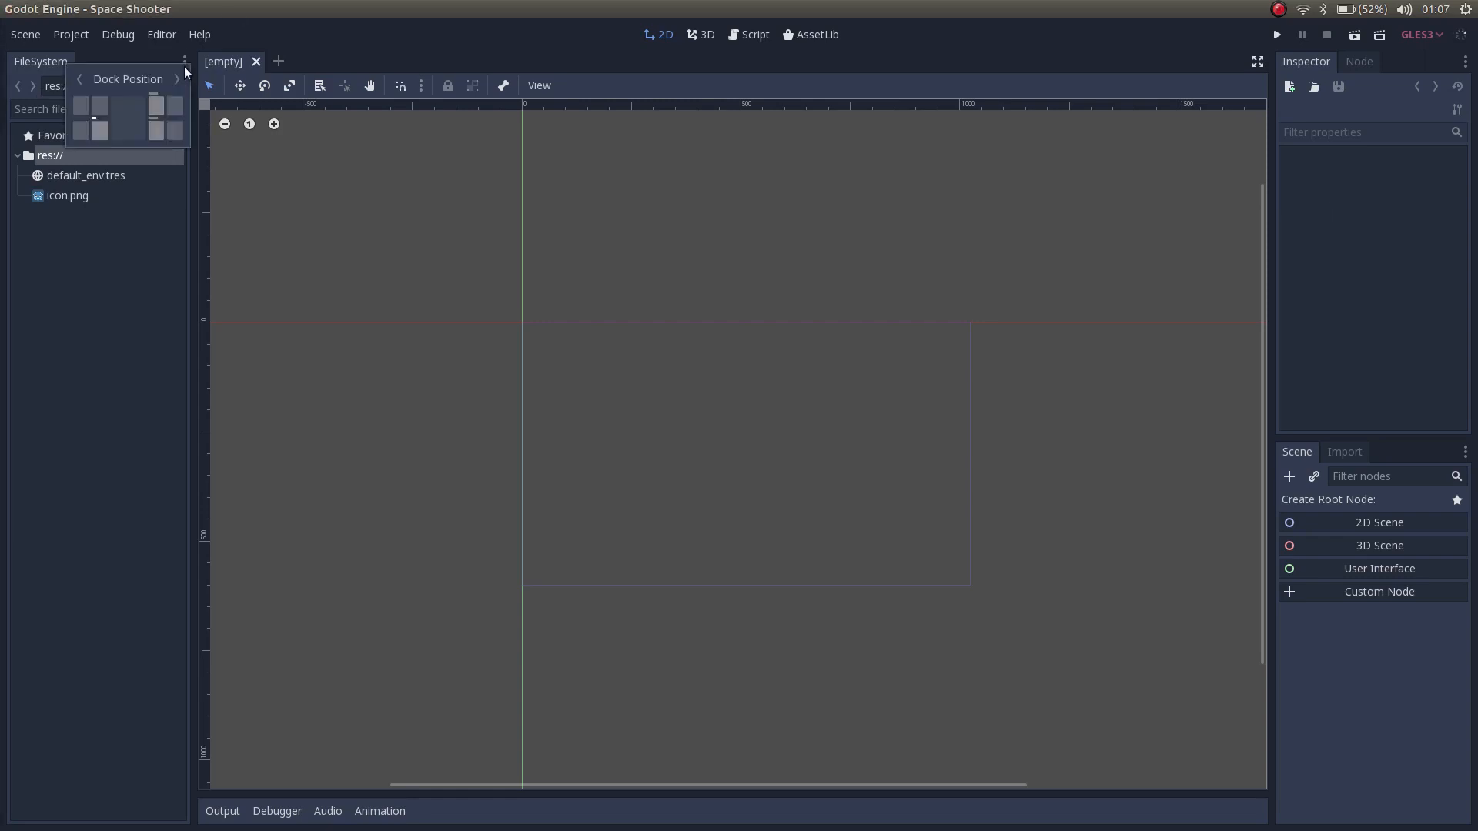
{"action": "left_click", "coordinate": [177, 113]}
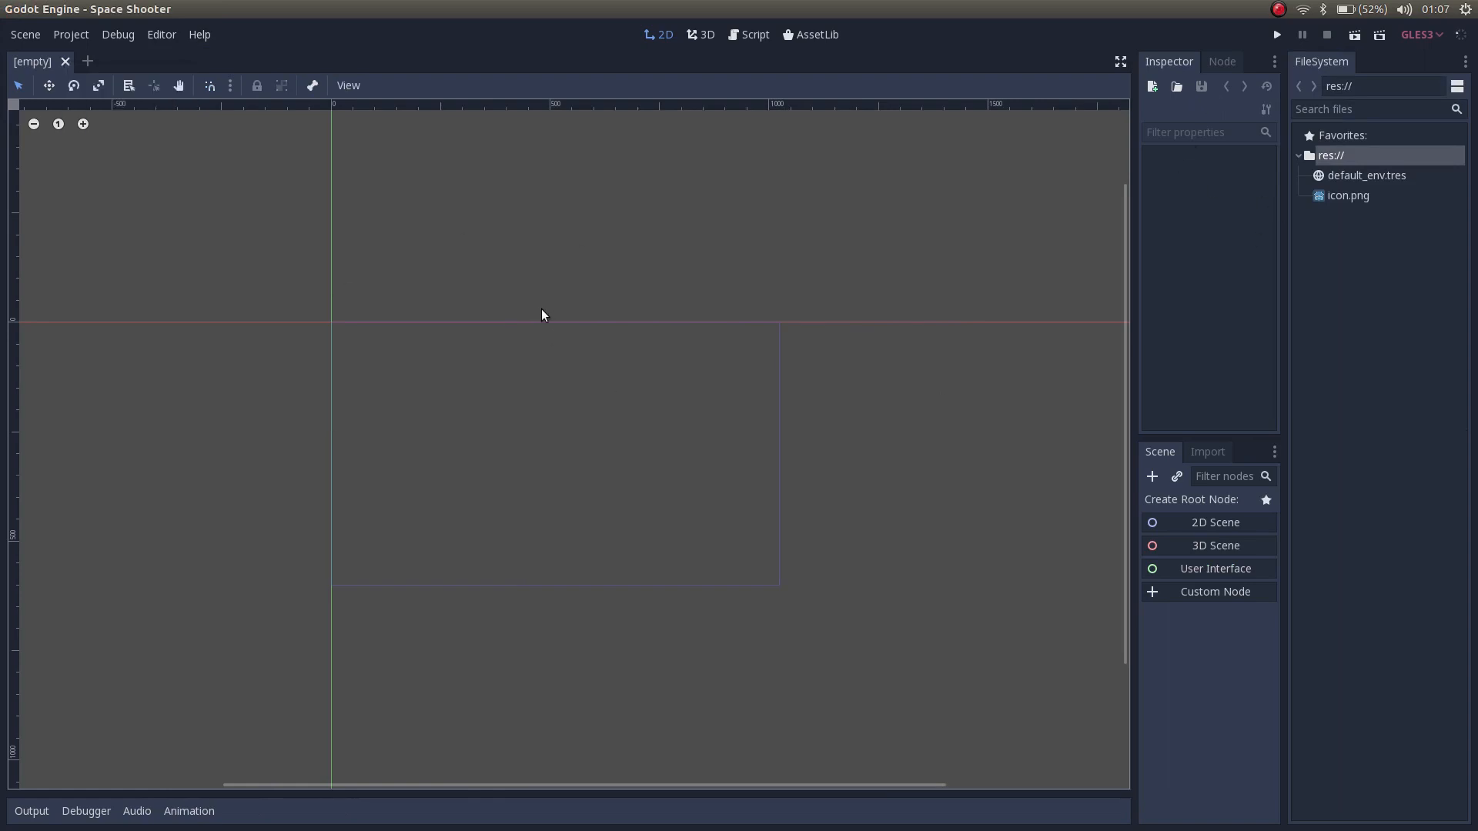
Restore the Default editor layout to undo the dock rearrangement.
{"action": "left_click", "coordinate": [163, 35]}
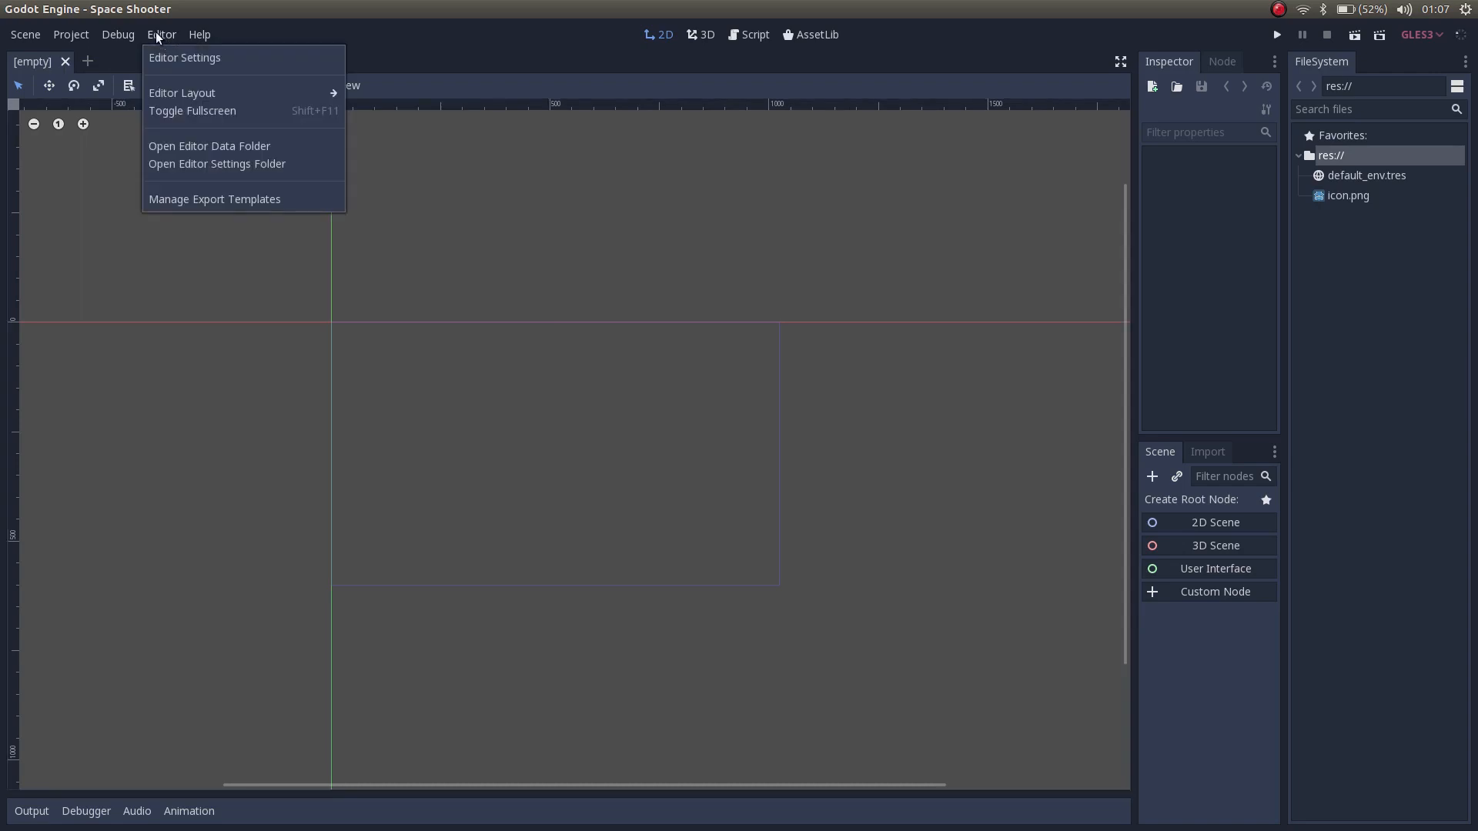
{"action": "mouse_move", "coordinate": [203, 90]}
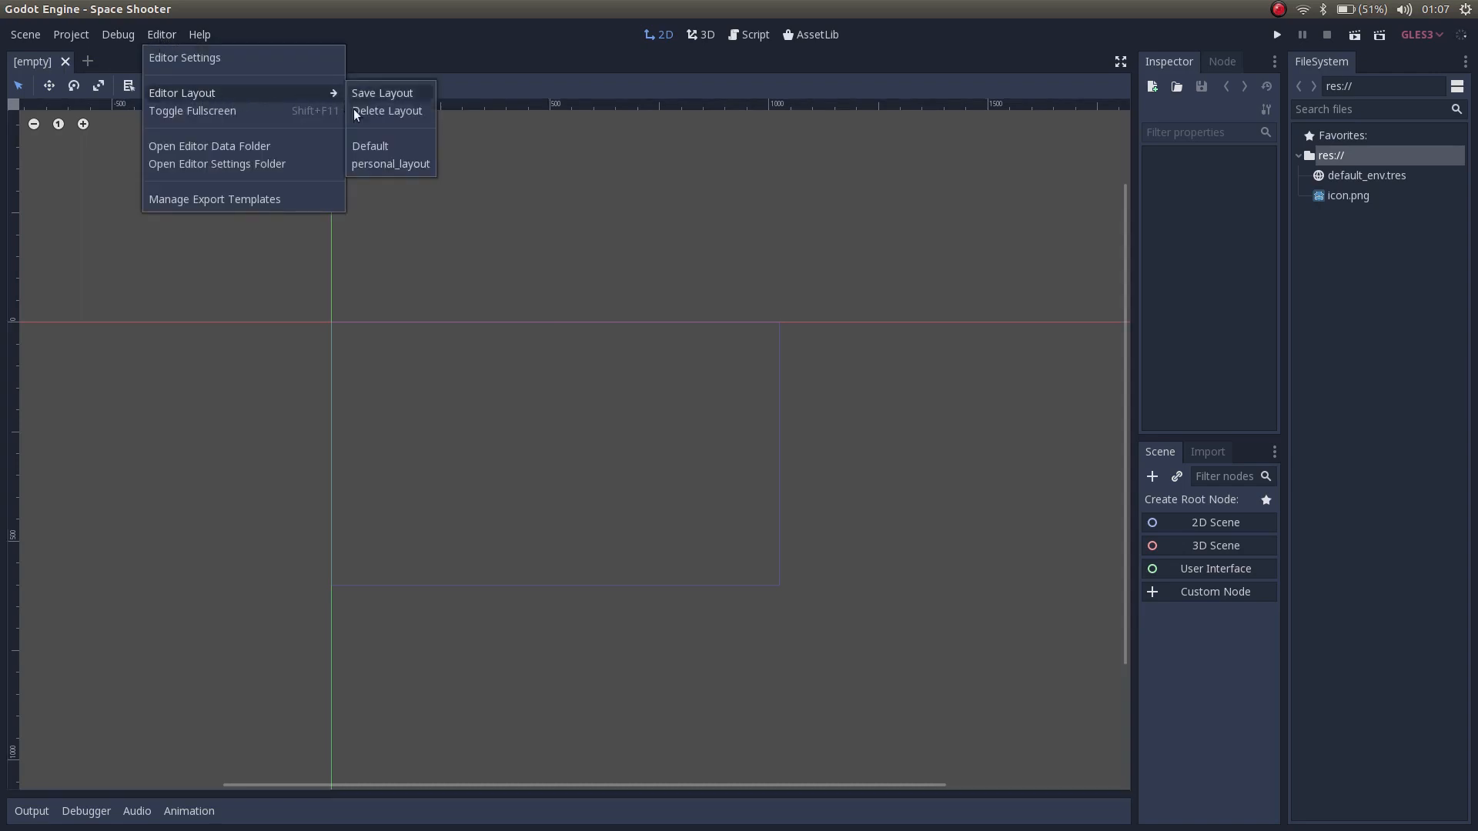
{"action": "left_click", "coordinate": [395, 147]}
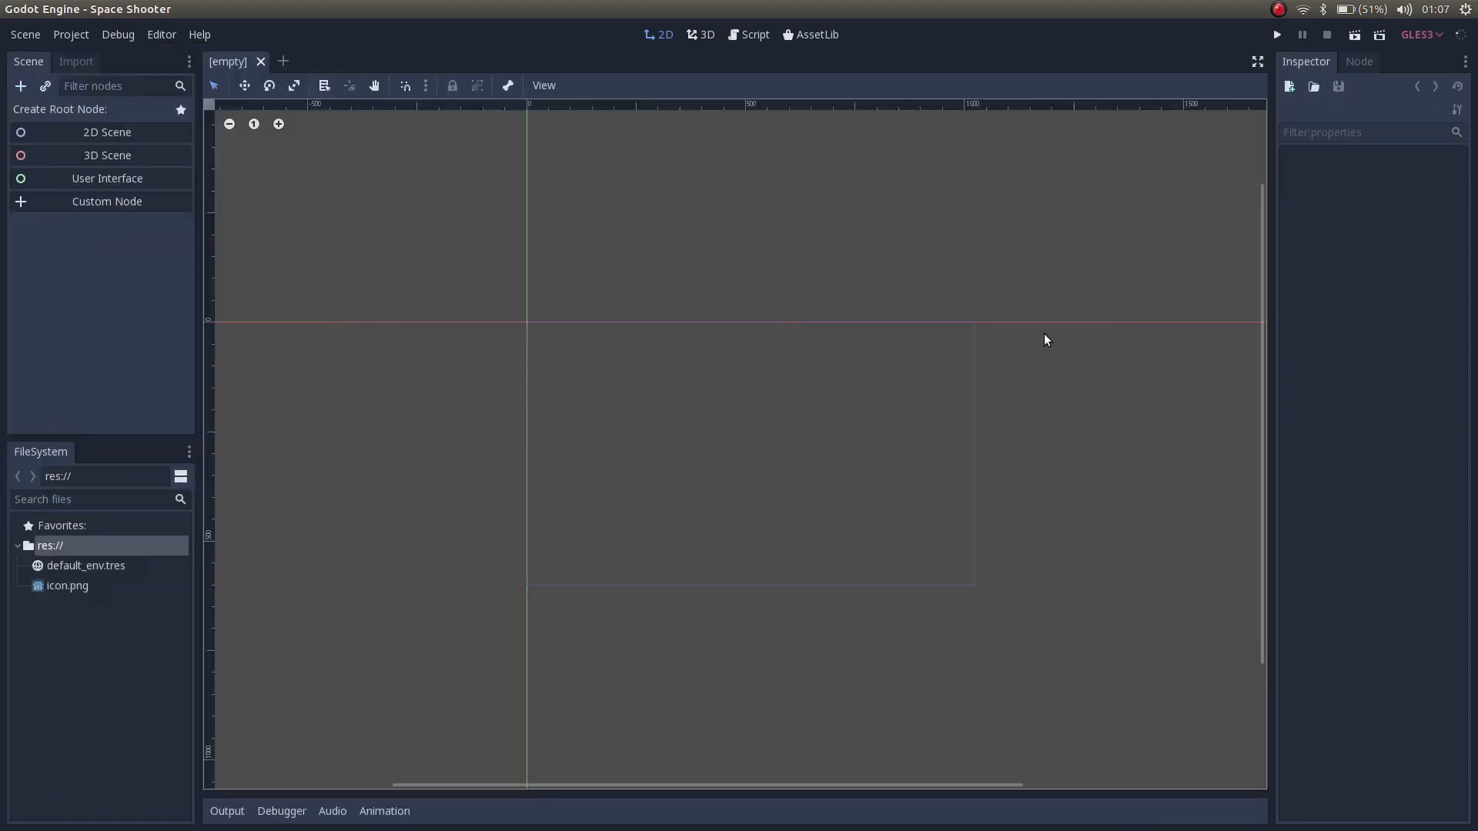
{"action": "middle_click_drag", "start_coordinate": [1044, 336], "coordinate": [1022, 334]}
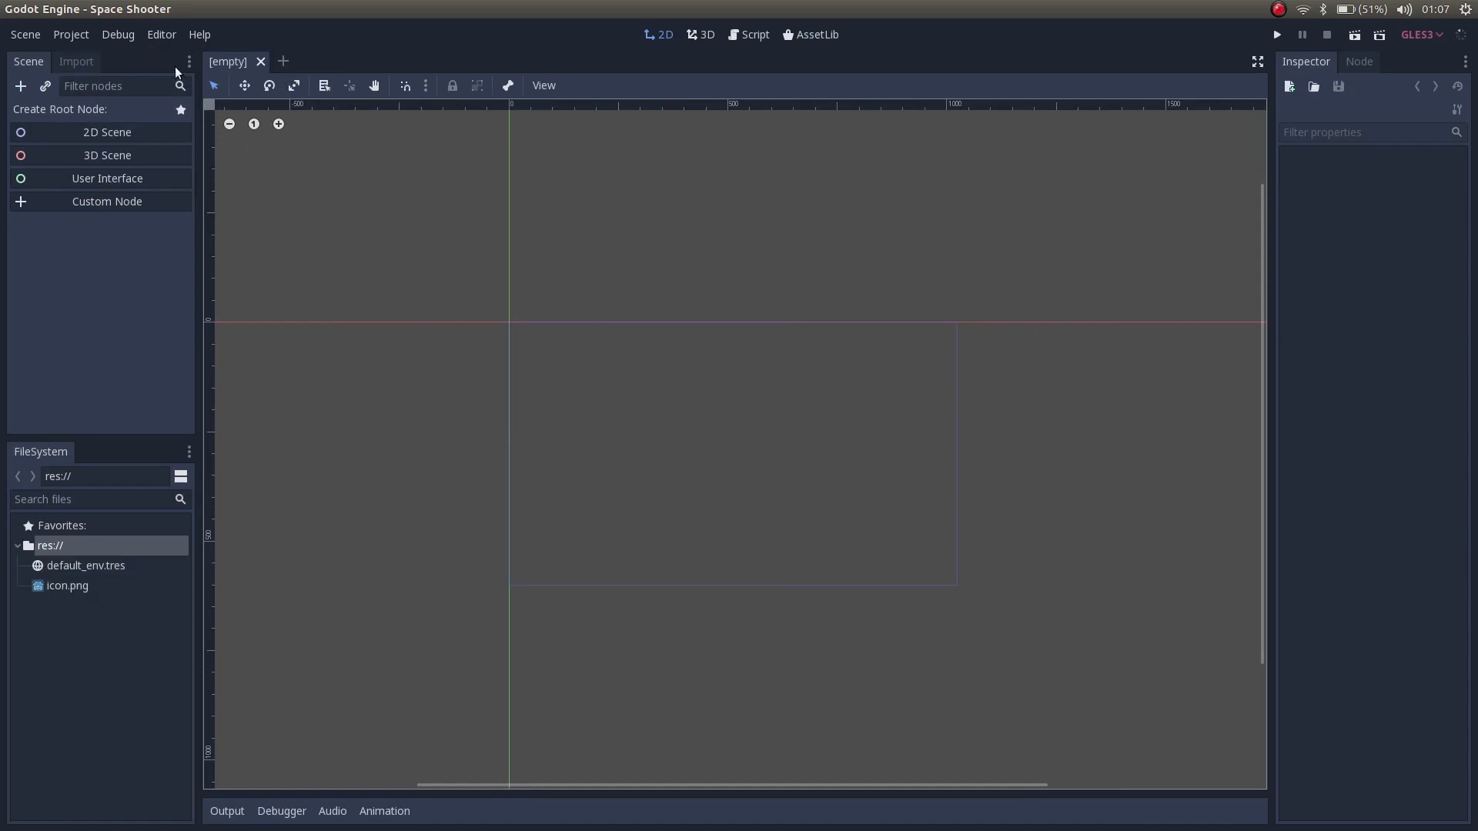
{"action": "left_click", "coordinate": [163, 35]}
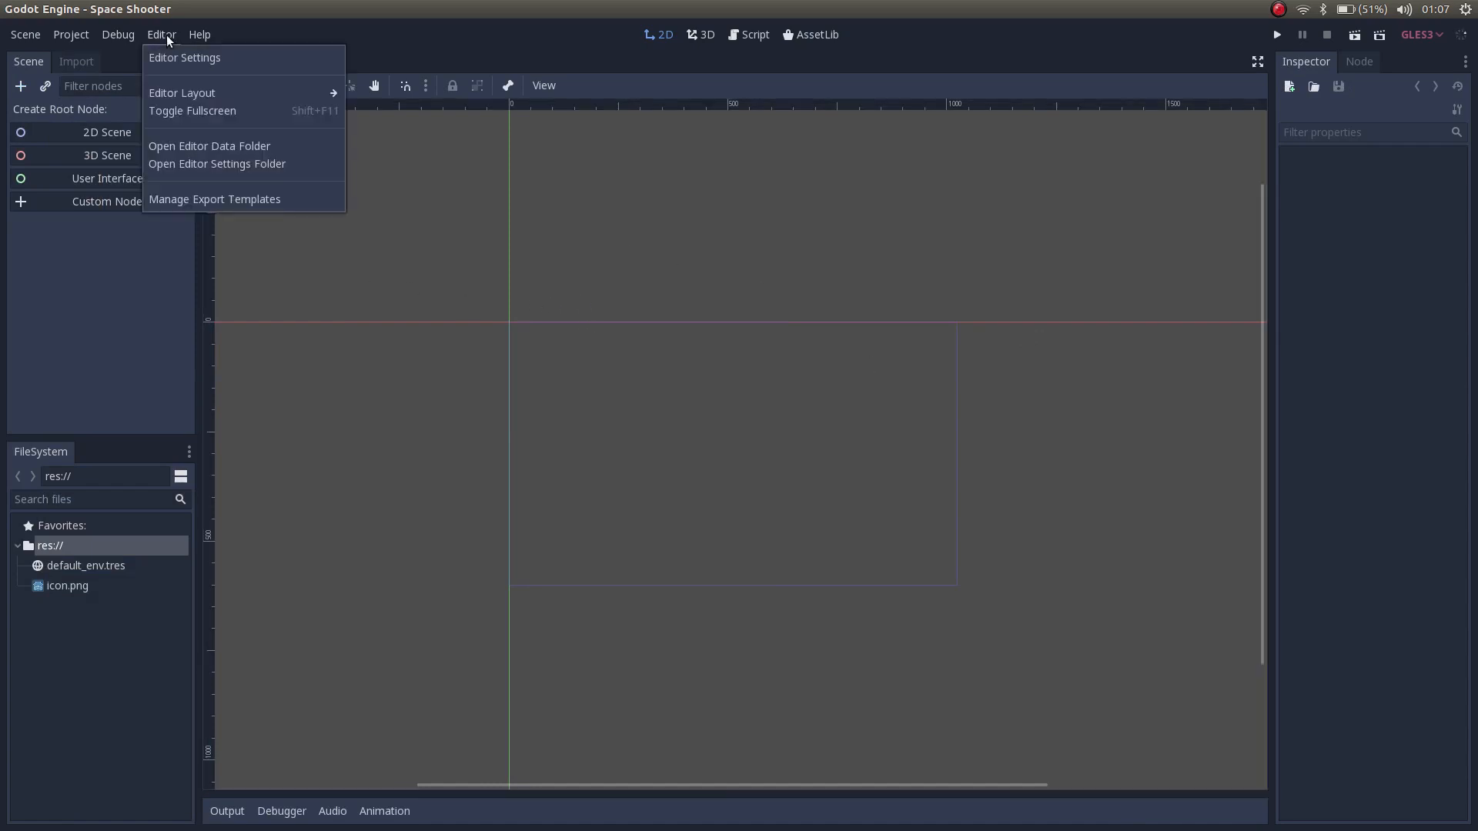
{"action": "mouse_move", "coordinate": [315, 91]}
{"action": "left_click", "coordinate": [372, 96]}
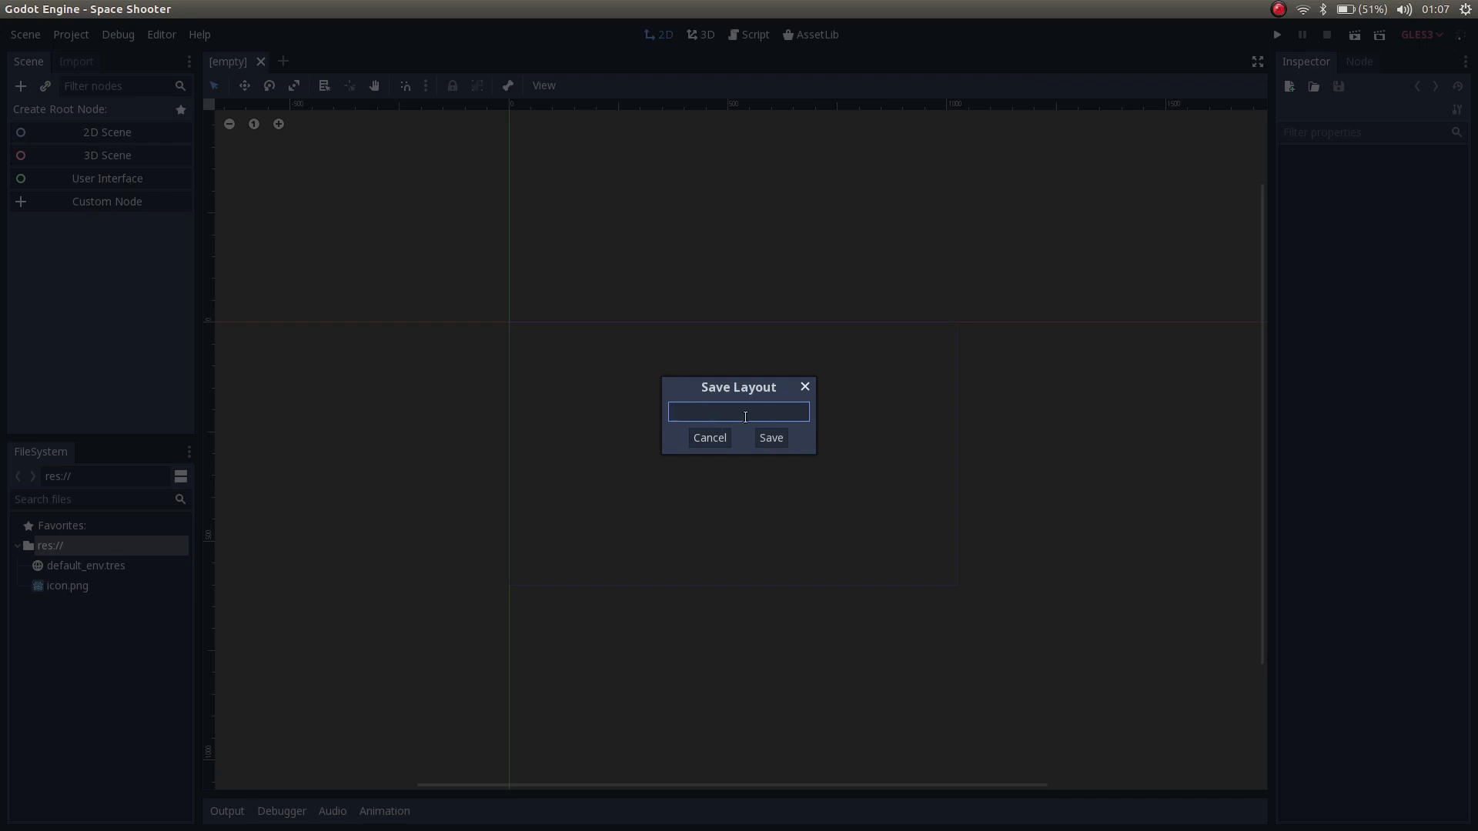
{"action": "left_click", "coordinate": [806, 387]}
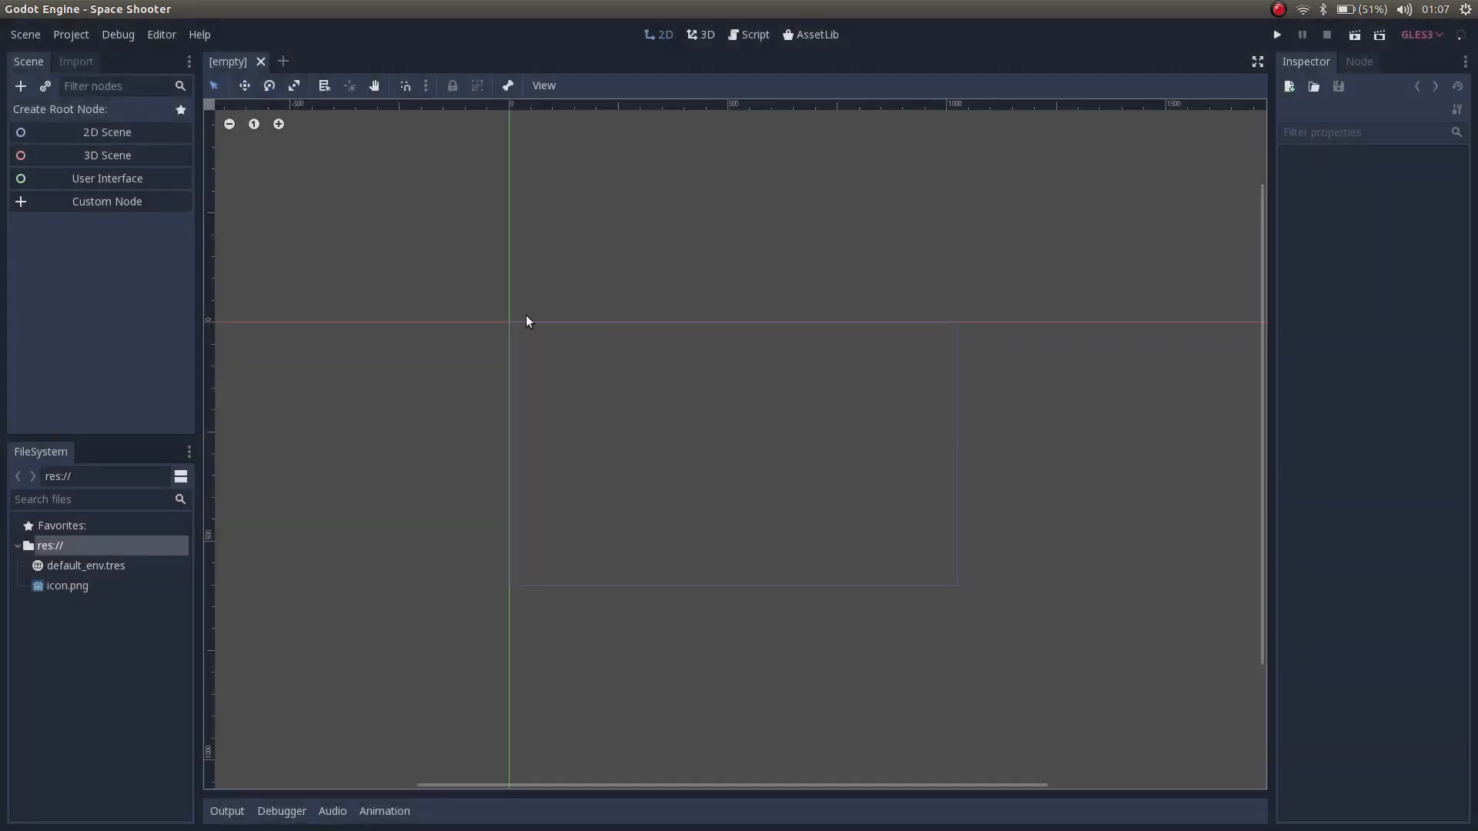
Apply the saved editor layout personal_layout.
{"action": "left_click", "coordinate": [161, 35]}
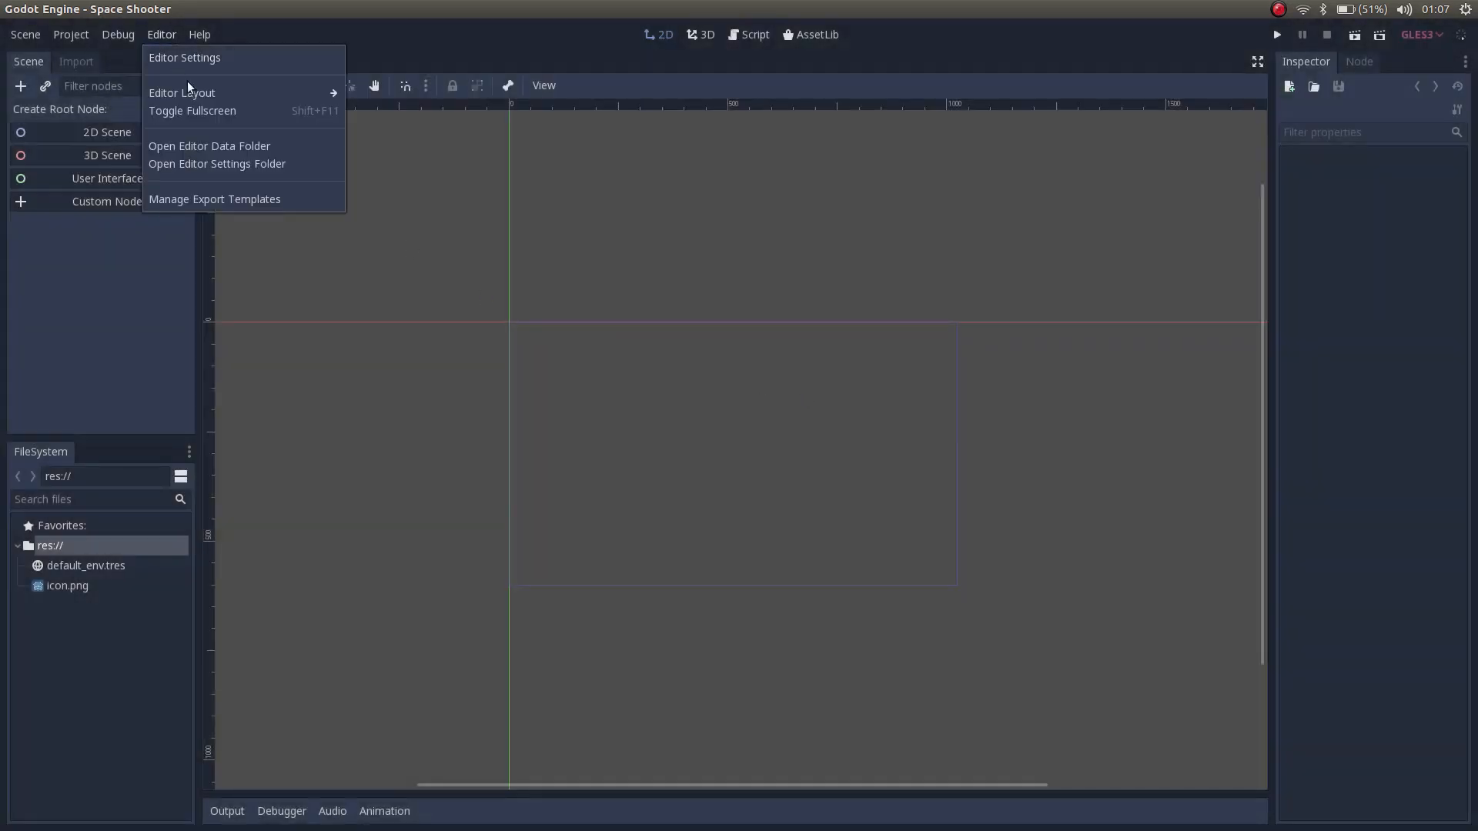
{"action": "mouse_move", "coordinate": [212, 99]}
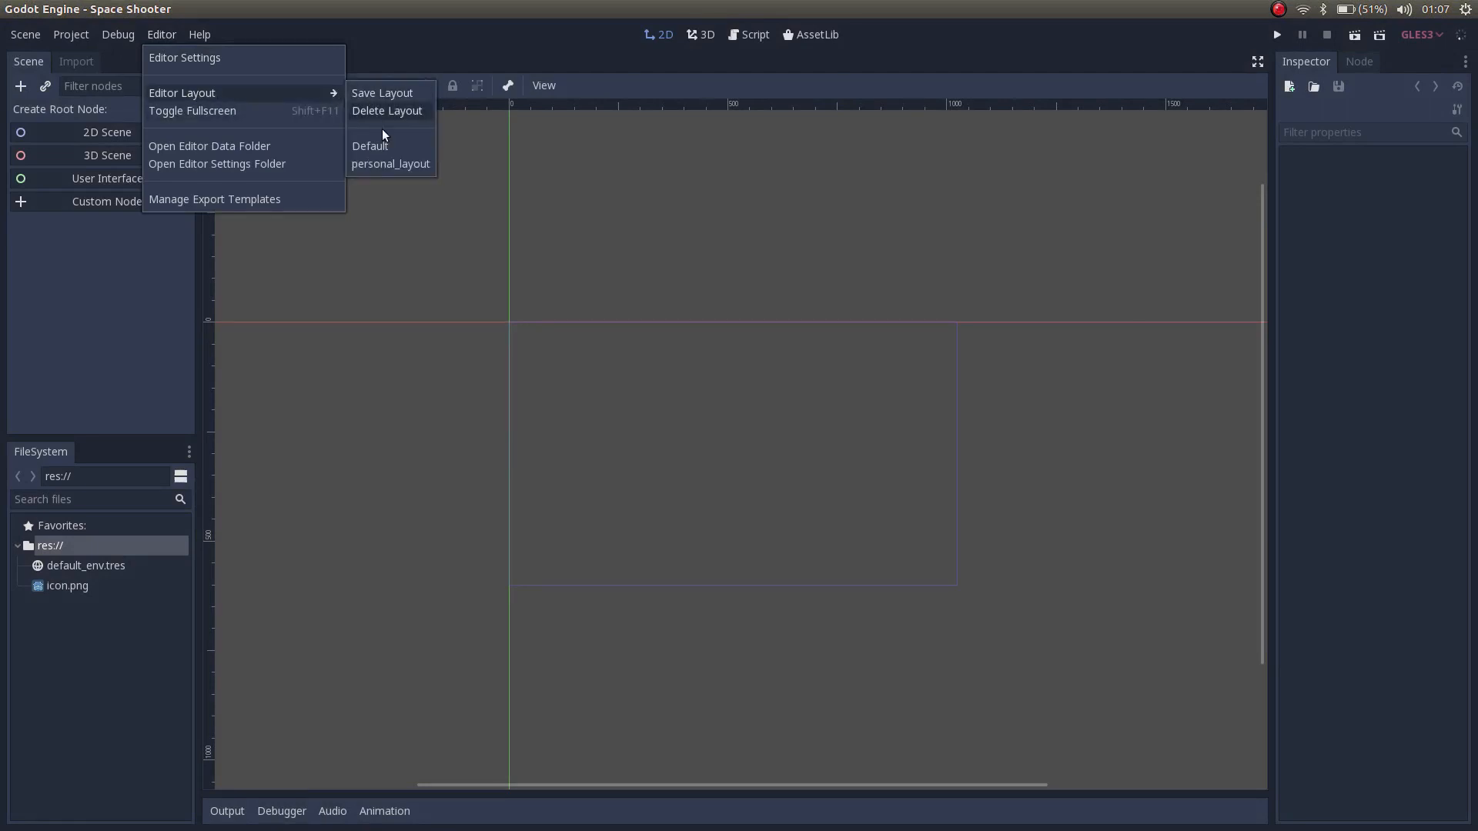
{"action": "left_click", "coordinate": [391, 164]}
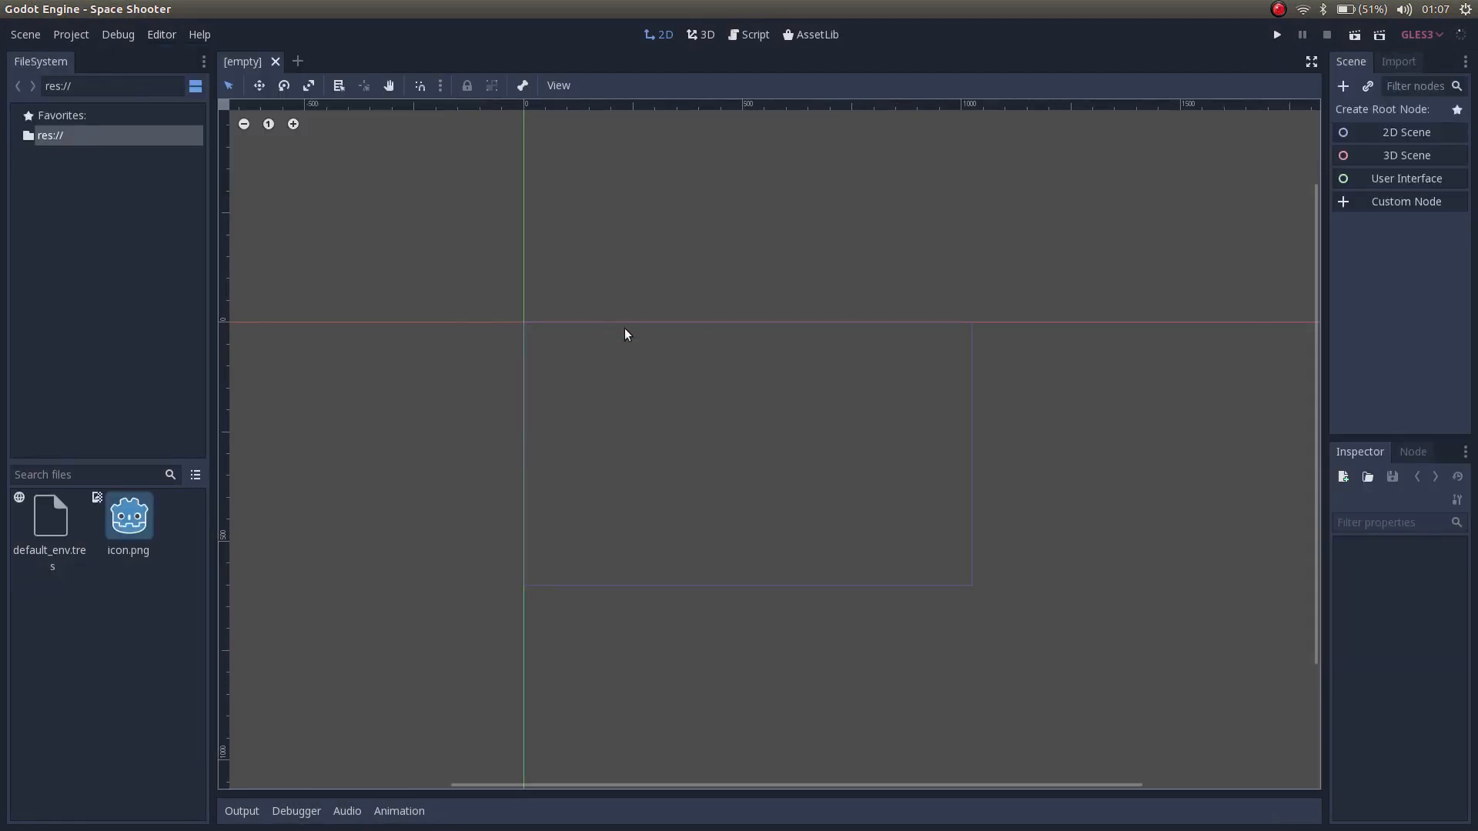
{"action": "middle_click_drag", "start_coordinate": [1061, 547], "coordinate": [1023, 531]}
{"action": "scroll", "coordinate": [1022, 531], "scroll_direction": "up", "scroll_amount": 1}
{"action": "scroll", "coordinate": [1023, 531], "scroll_direction": "up", "scroll_amount": 1}
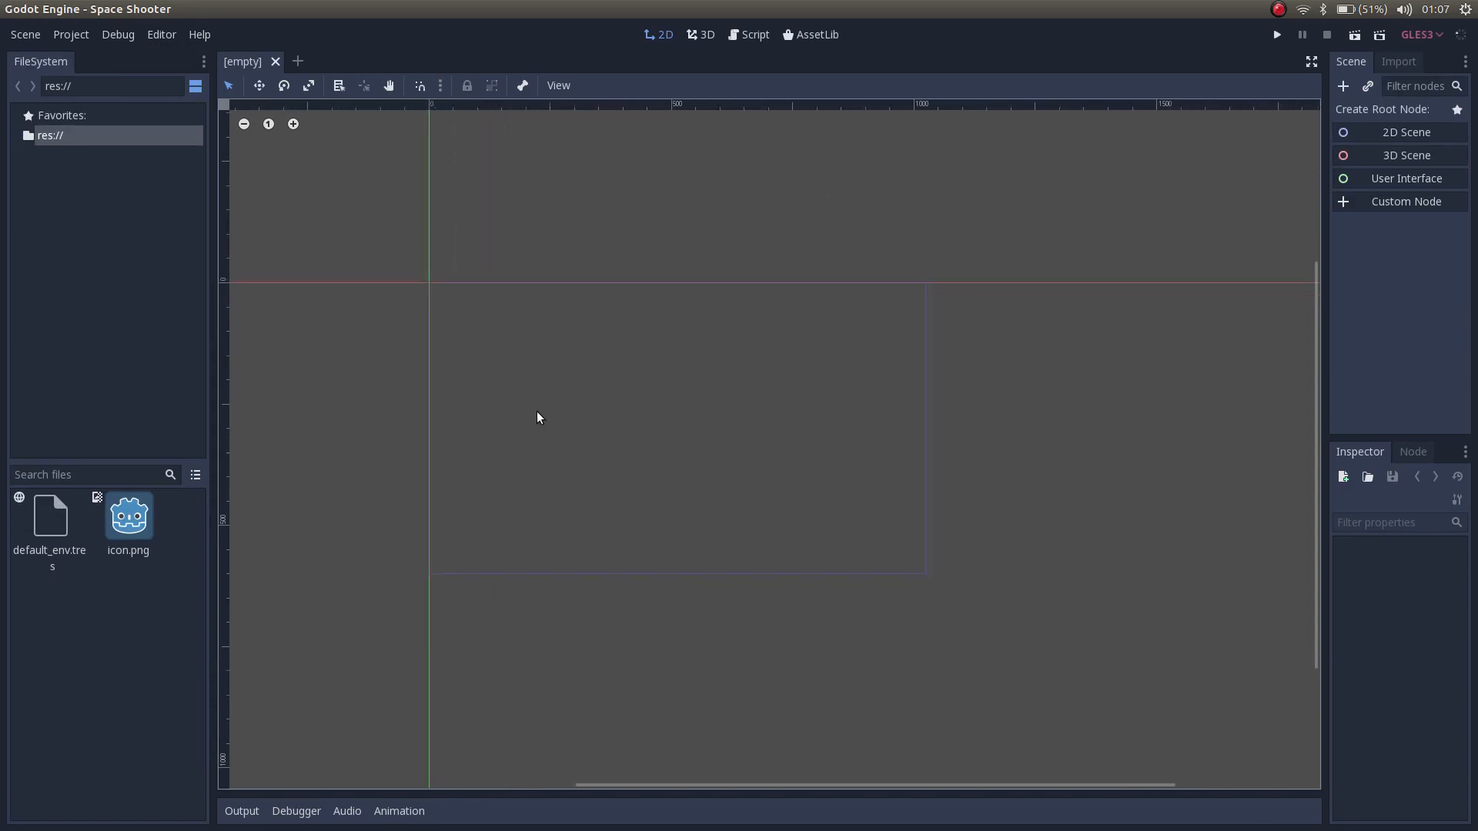
Switch the editor from personal_layout back to the Default layout.
{"action": "left_click", "coordinate": [168, 34]}
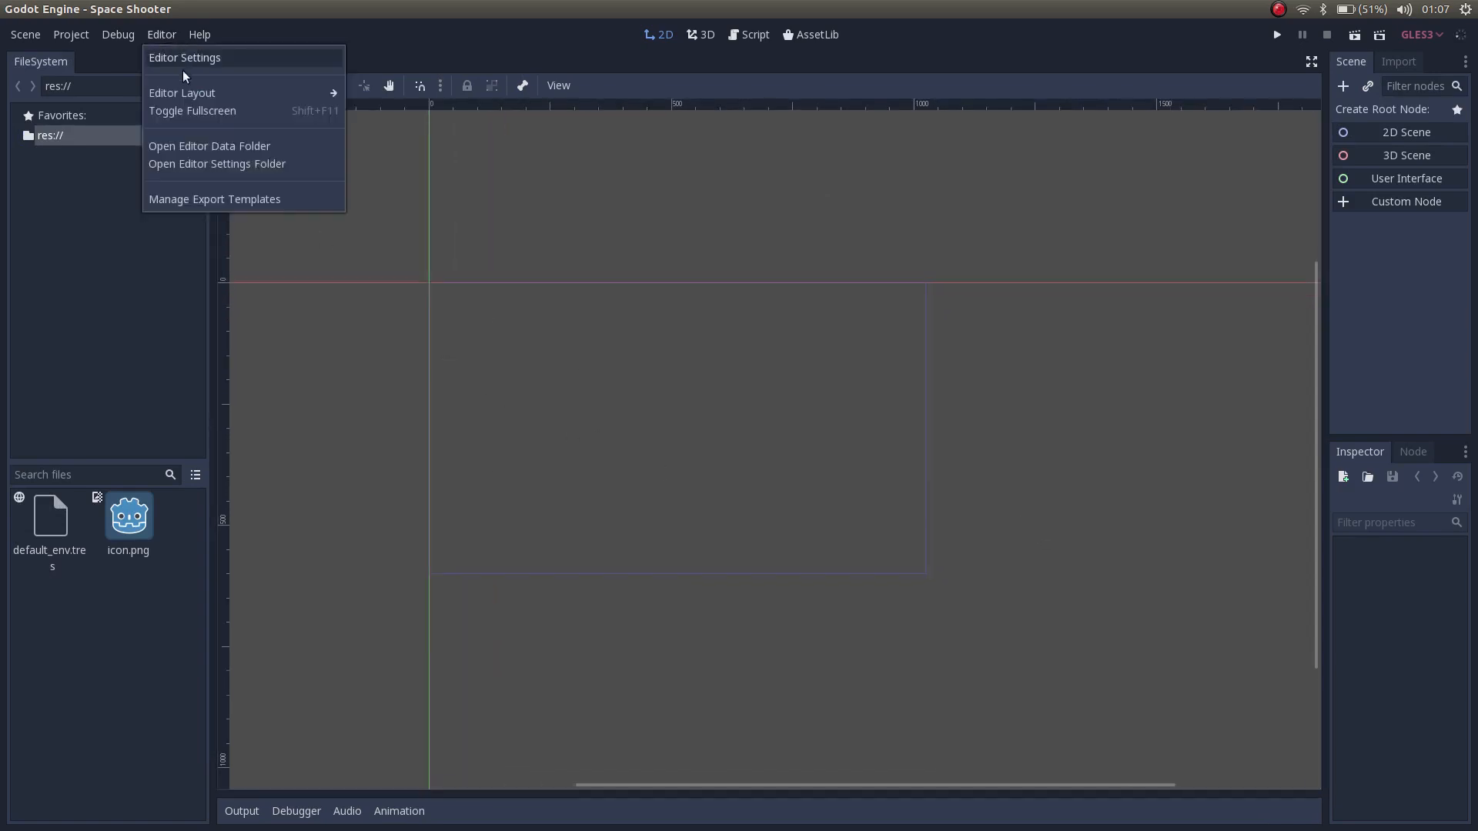
{"action": "mouse_move", "coordinate": [214, 93]}
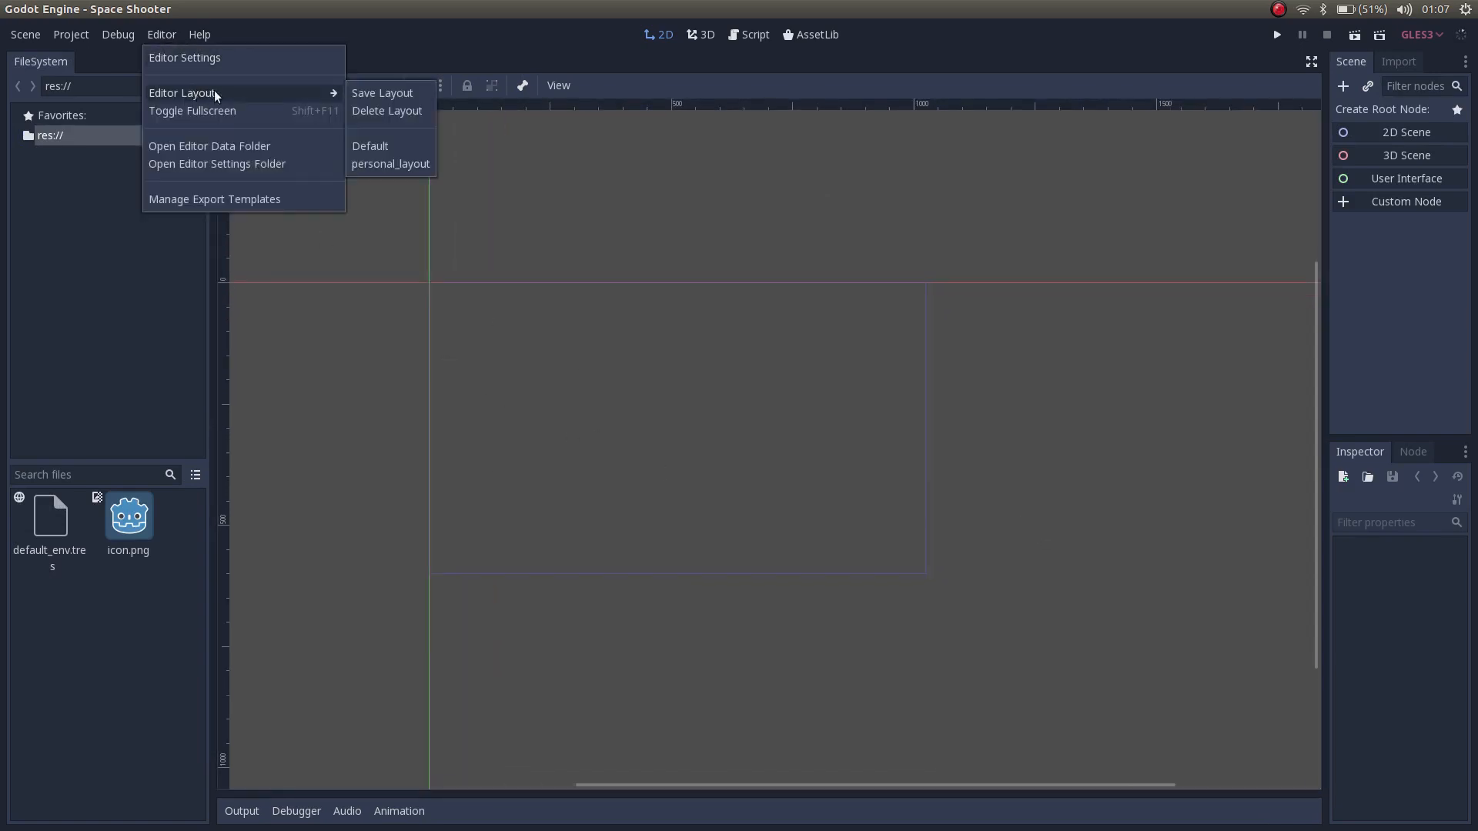
{"action": "left_click", "coordinate": [378, 147]}
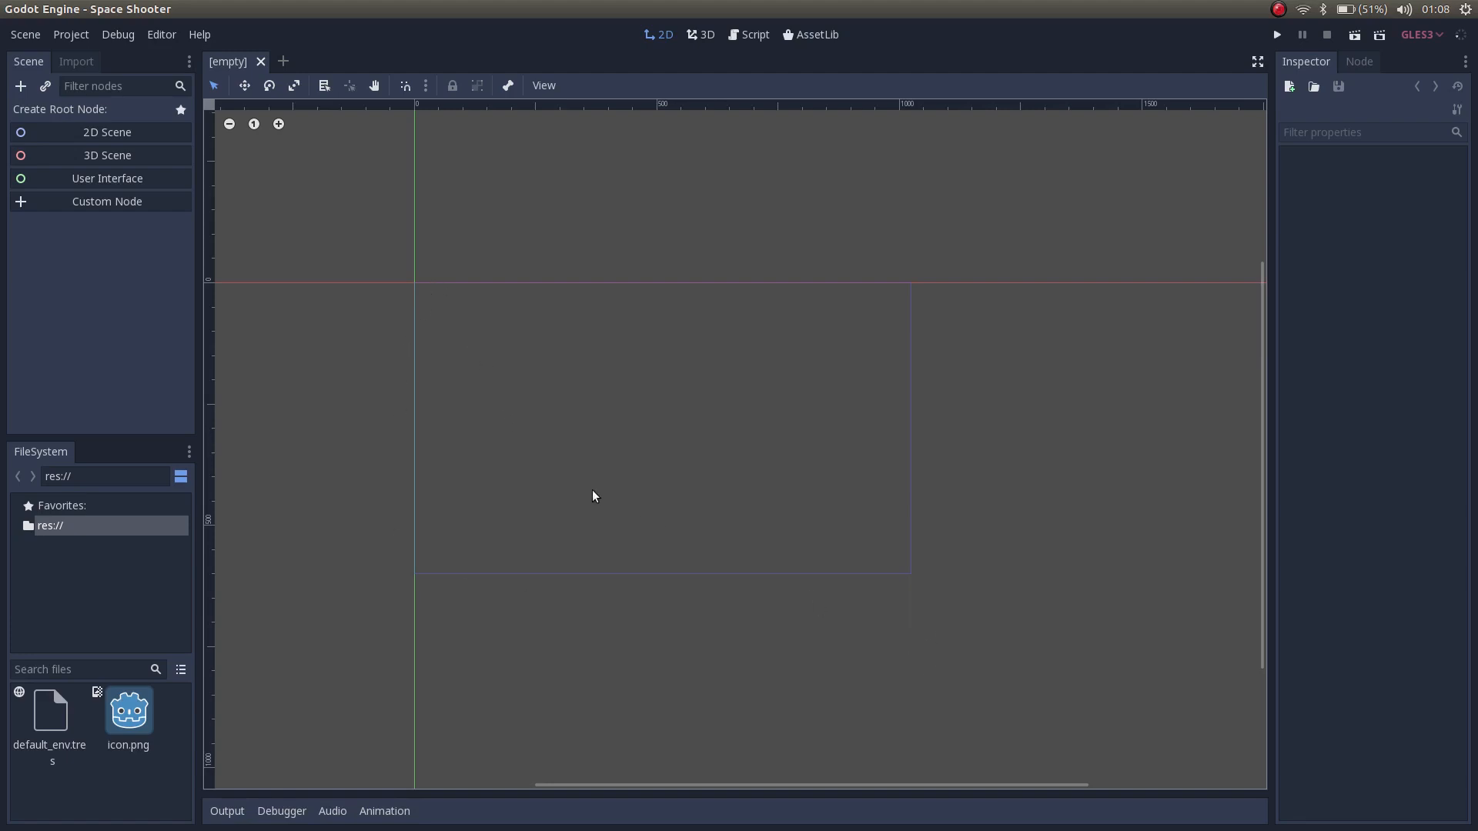
Set the game window size to a width of 320 and a height of 480 in the project's display settings.
{"action": "left_click", "coordinate": [90, 34]}
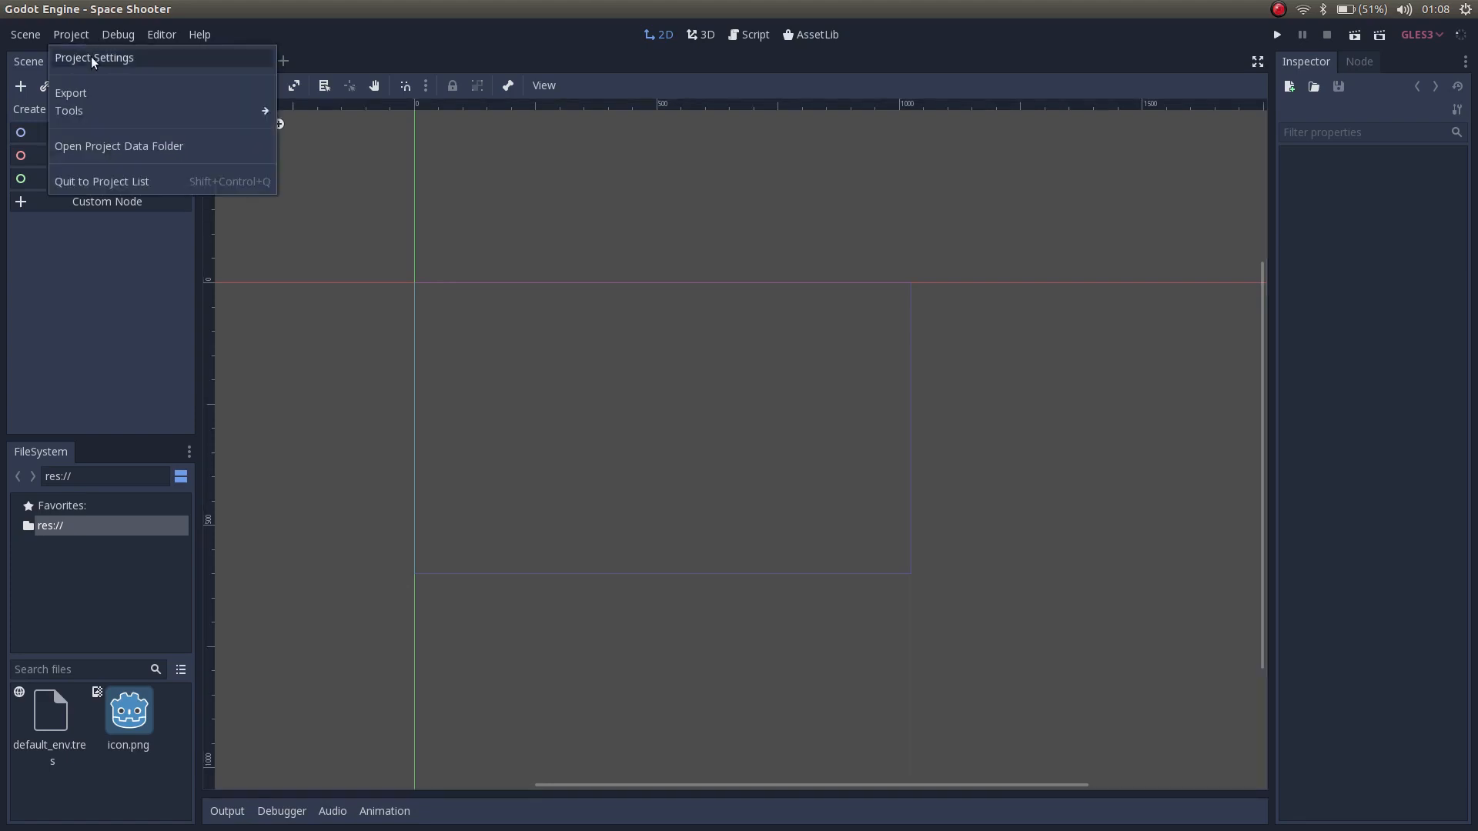
{"action": "left_click", "coordinate": [136, 61]}
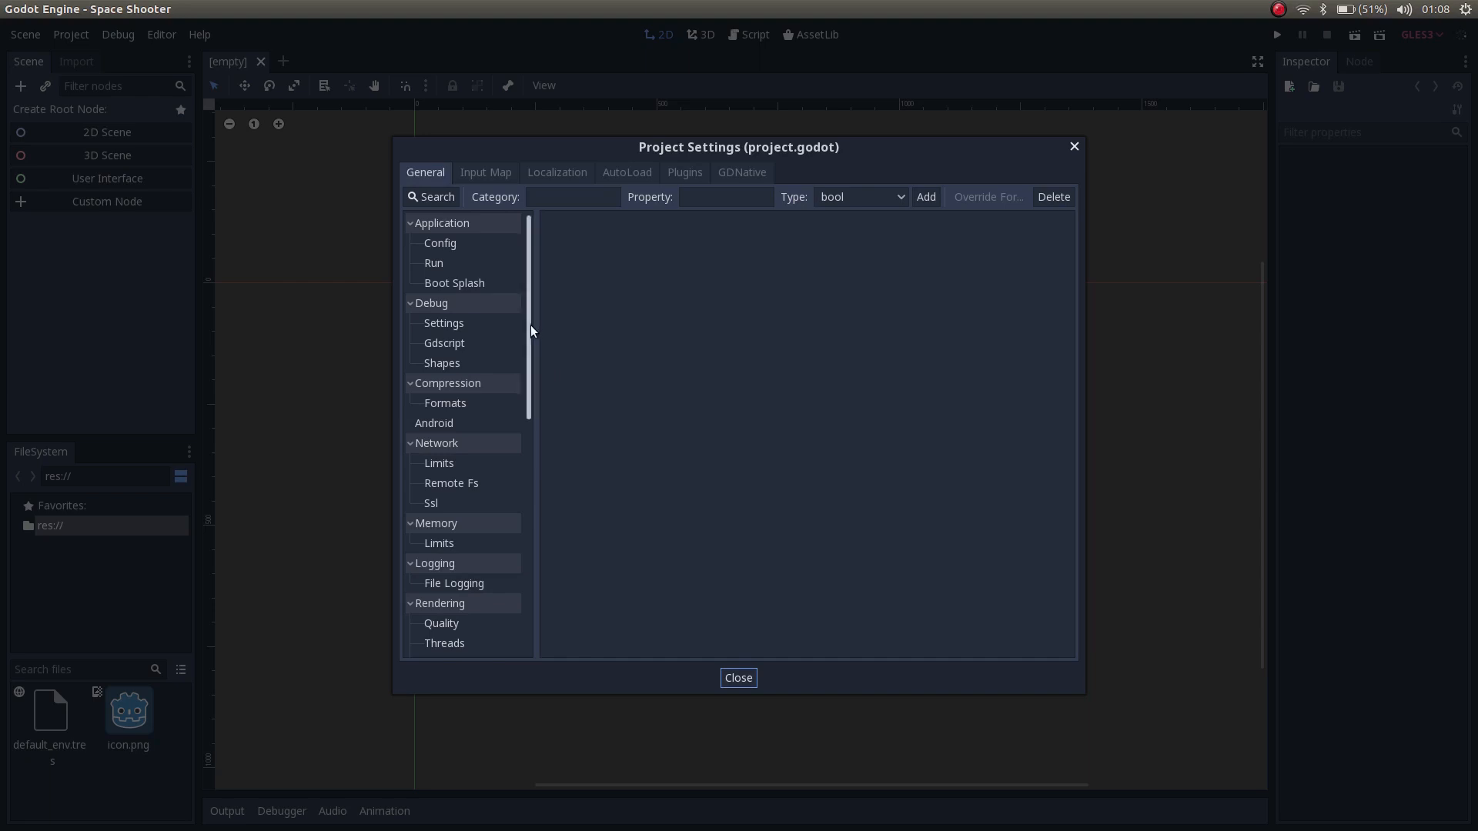
{"action": "left_click_drag", "start_coordinate": [529, 325], "coordinate": [536, 483]}
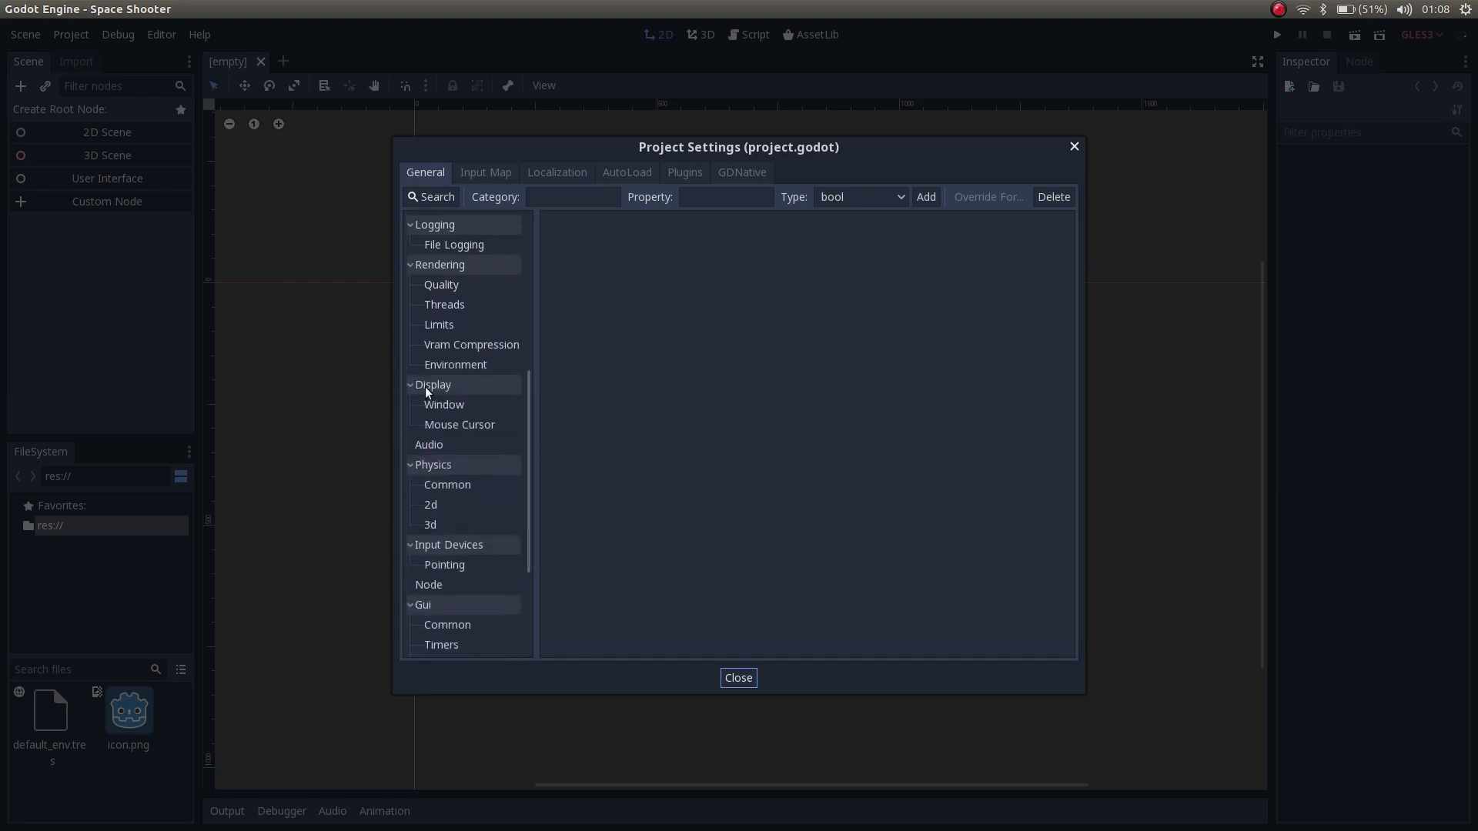
{"action": "left_click", "coordinate": [457, 408]}
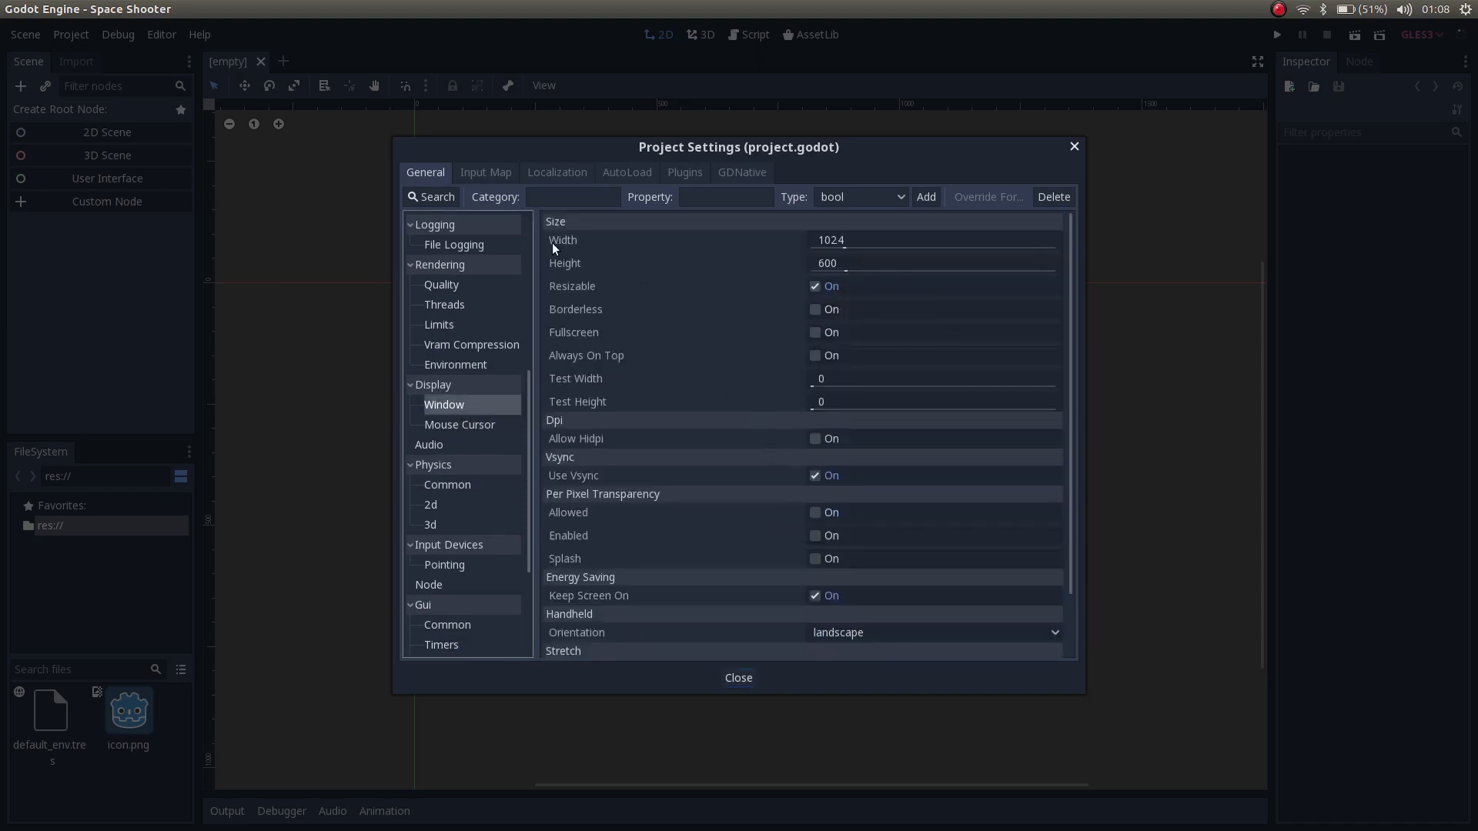
{"action": "left_click", "coordinate": [865, 237]}
{"action": "type", "text": "320"}
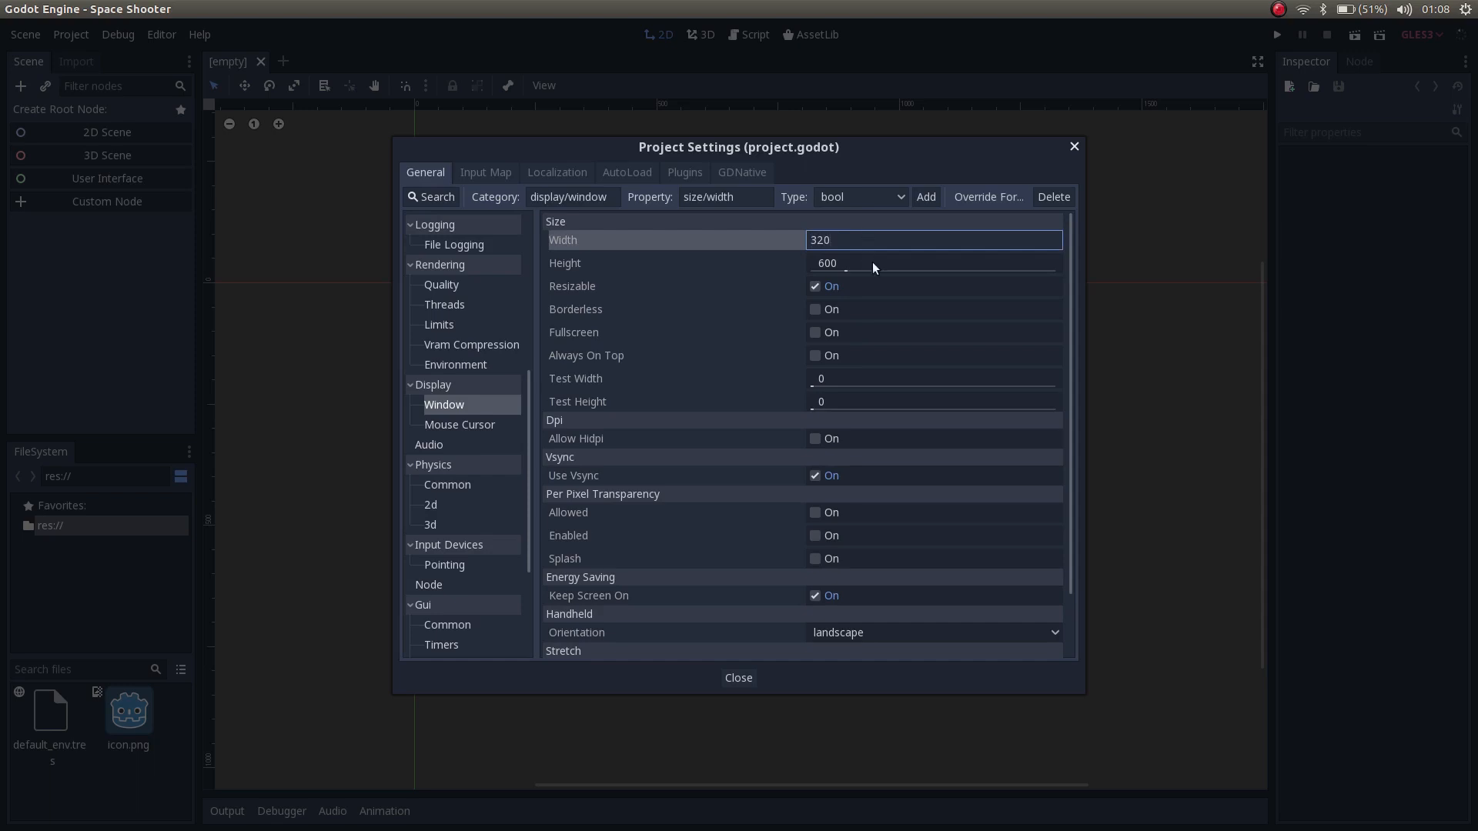
{"action": "left_click", "coordinate": [873, 262]}
{"action": "type", "text": "480"}
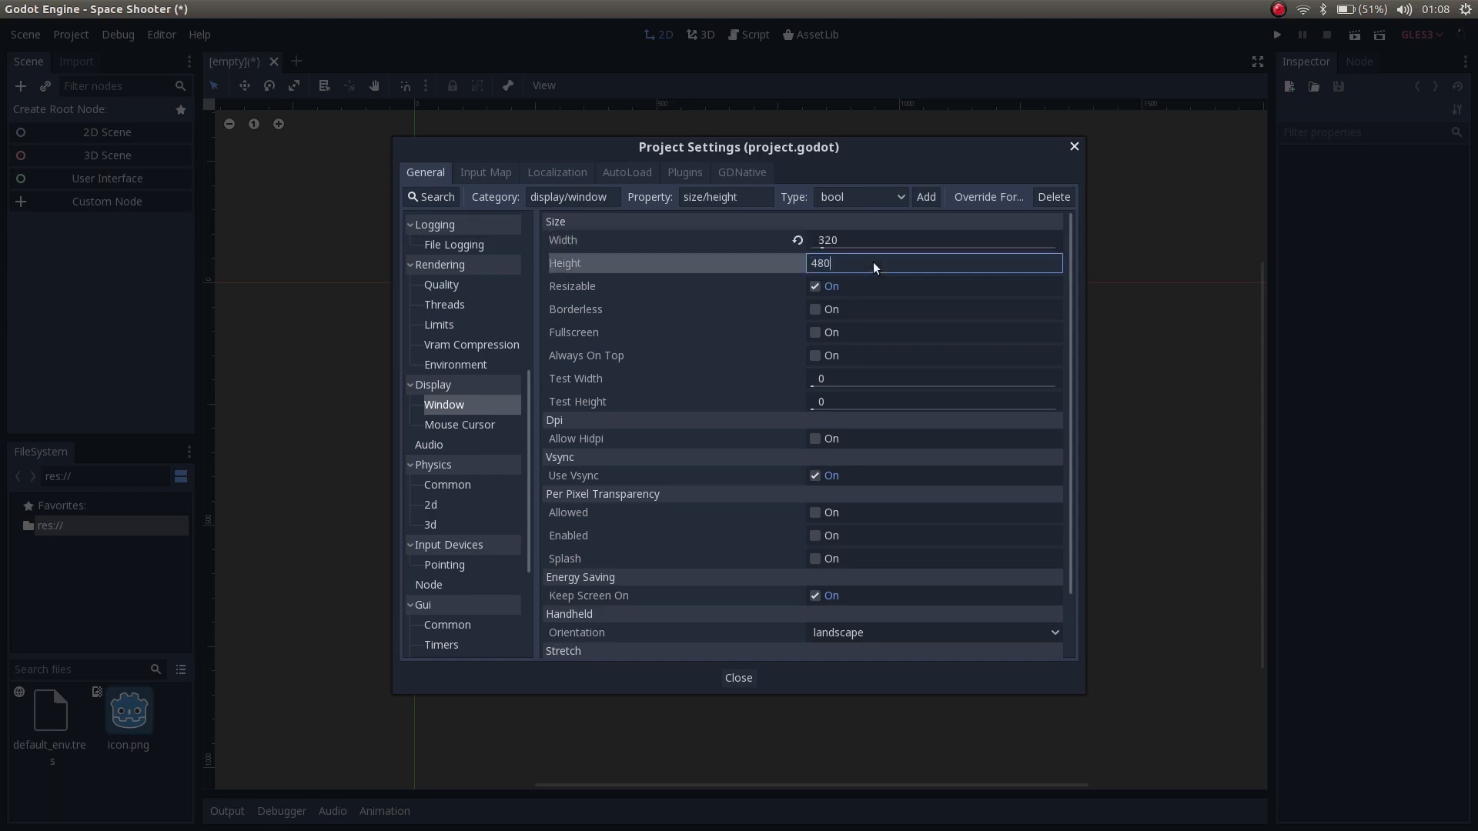
{"action": "key", "text": "Return"}
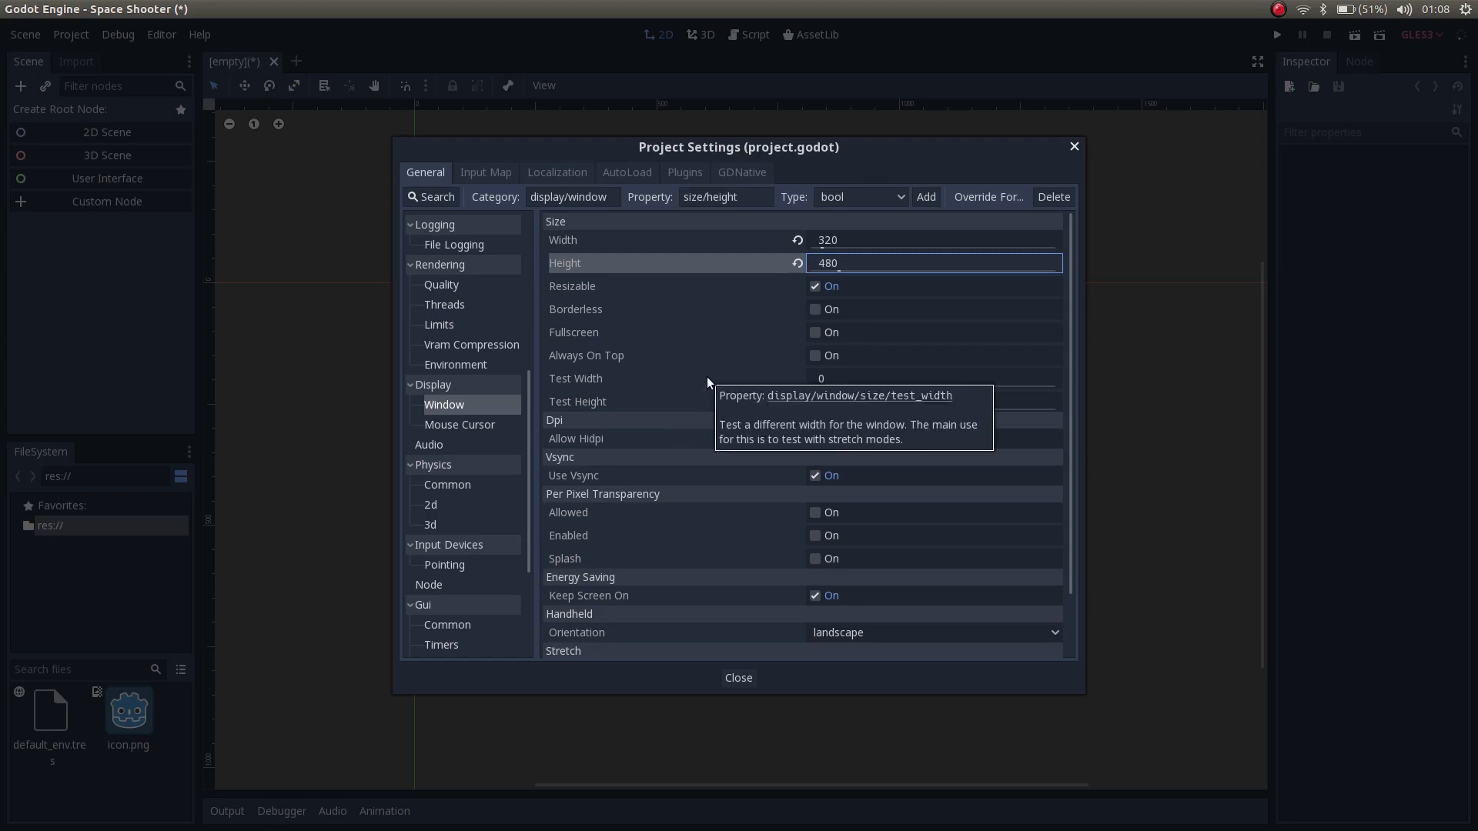
{"action": "left_click", "coordinate": [741, 681]}
Place icon.png from the project files as a sprite in the upper part of the game screen area.
{"action": "middle_click_drag", "start_coordinate": [505, 552], "coordinate": [627, 599]}
{"action": "scroll", "coordinate": [472, 595], "scroll_direction": "up", "scroll_amount": 5}
{"action": "middle_click_drag", "start_coordinate": [441, 584], "coordinate": [470, 615]}
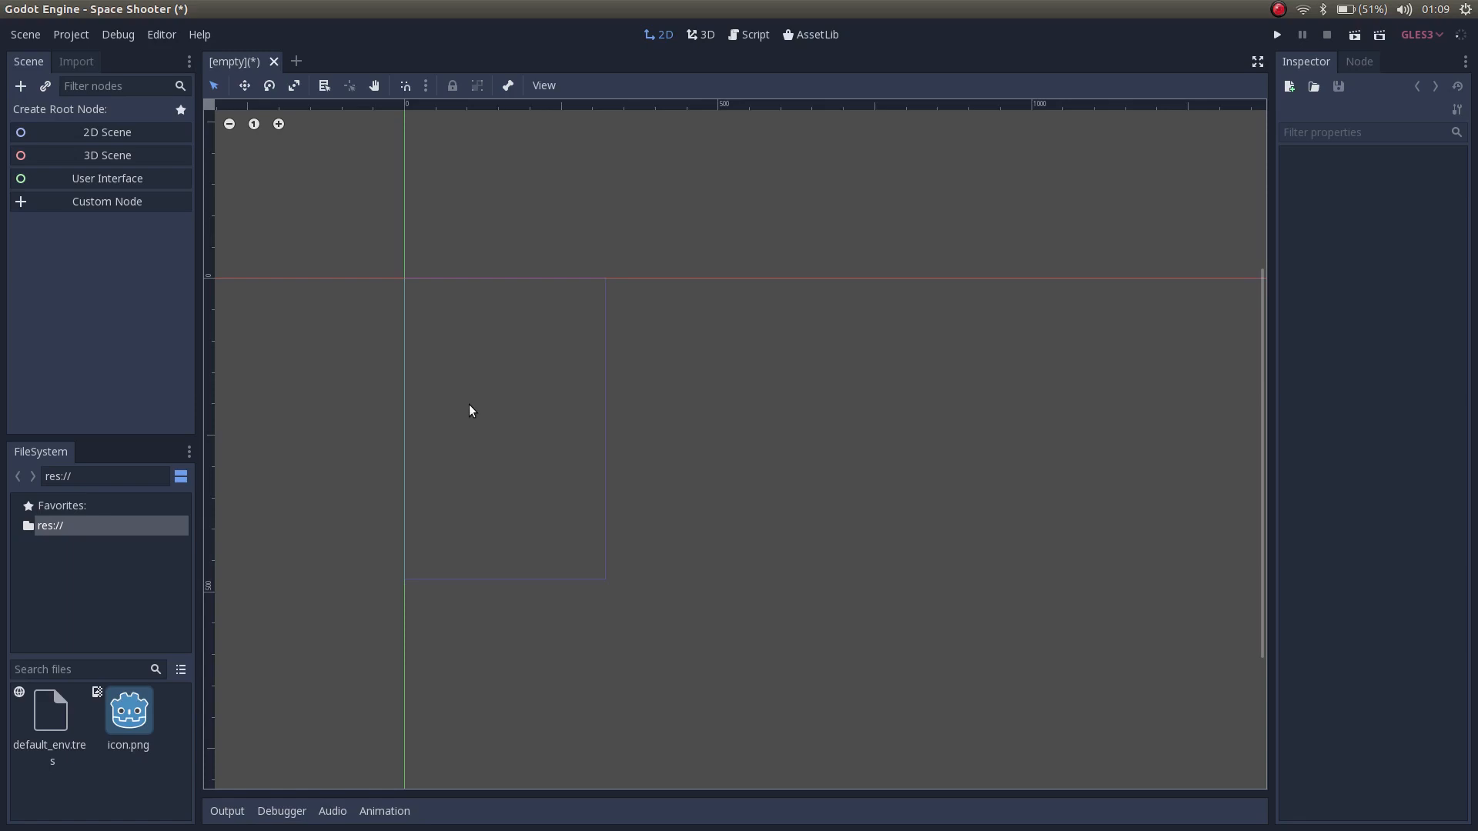
{"action": "scroll", "coordinate": [465, 410], "scroll_direction": "up", "scroll_amount": 2}
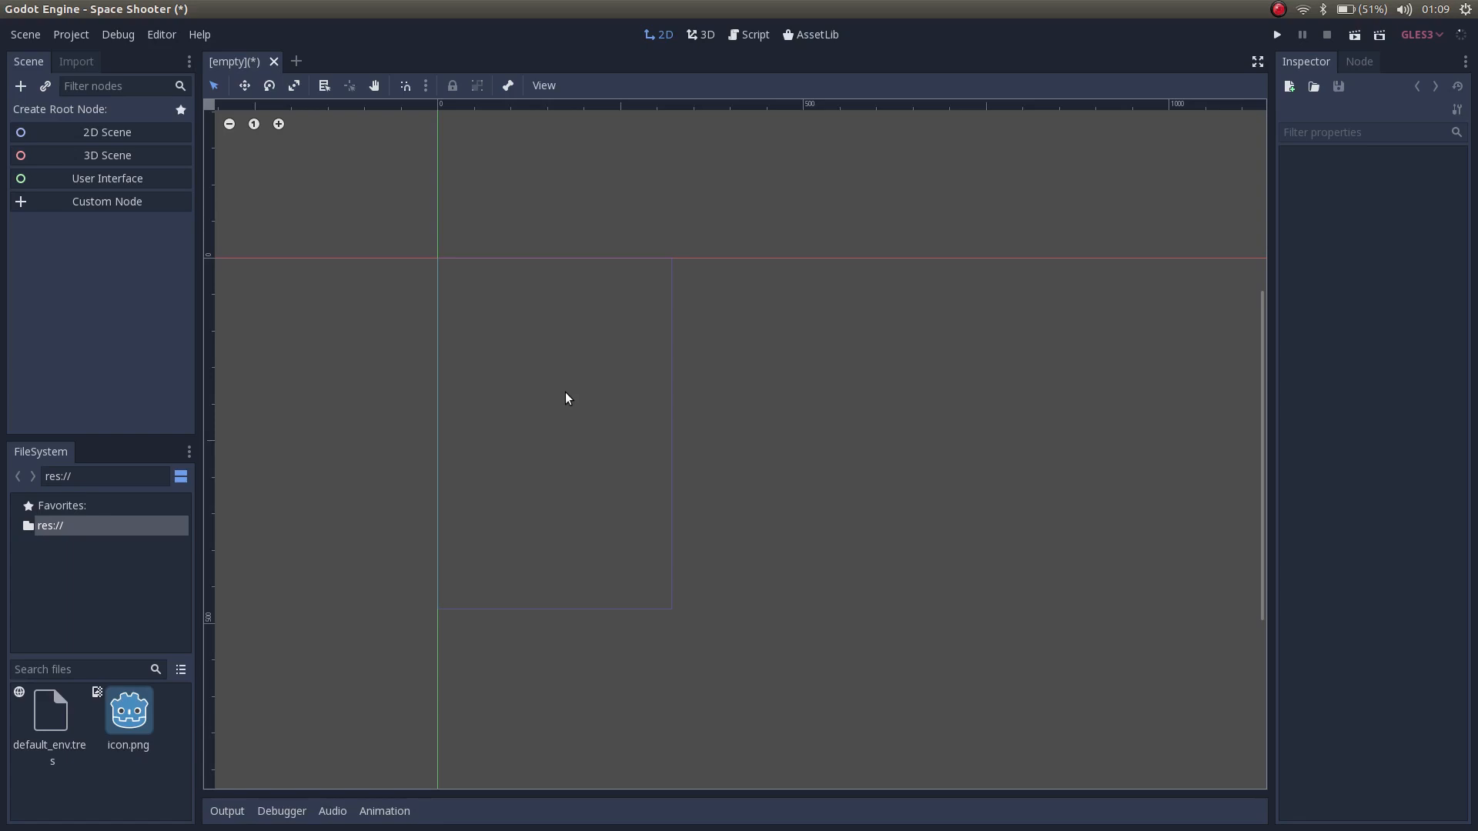
{"action": "left_click", "coordinate": [135, 725]}
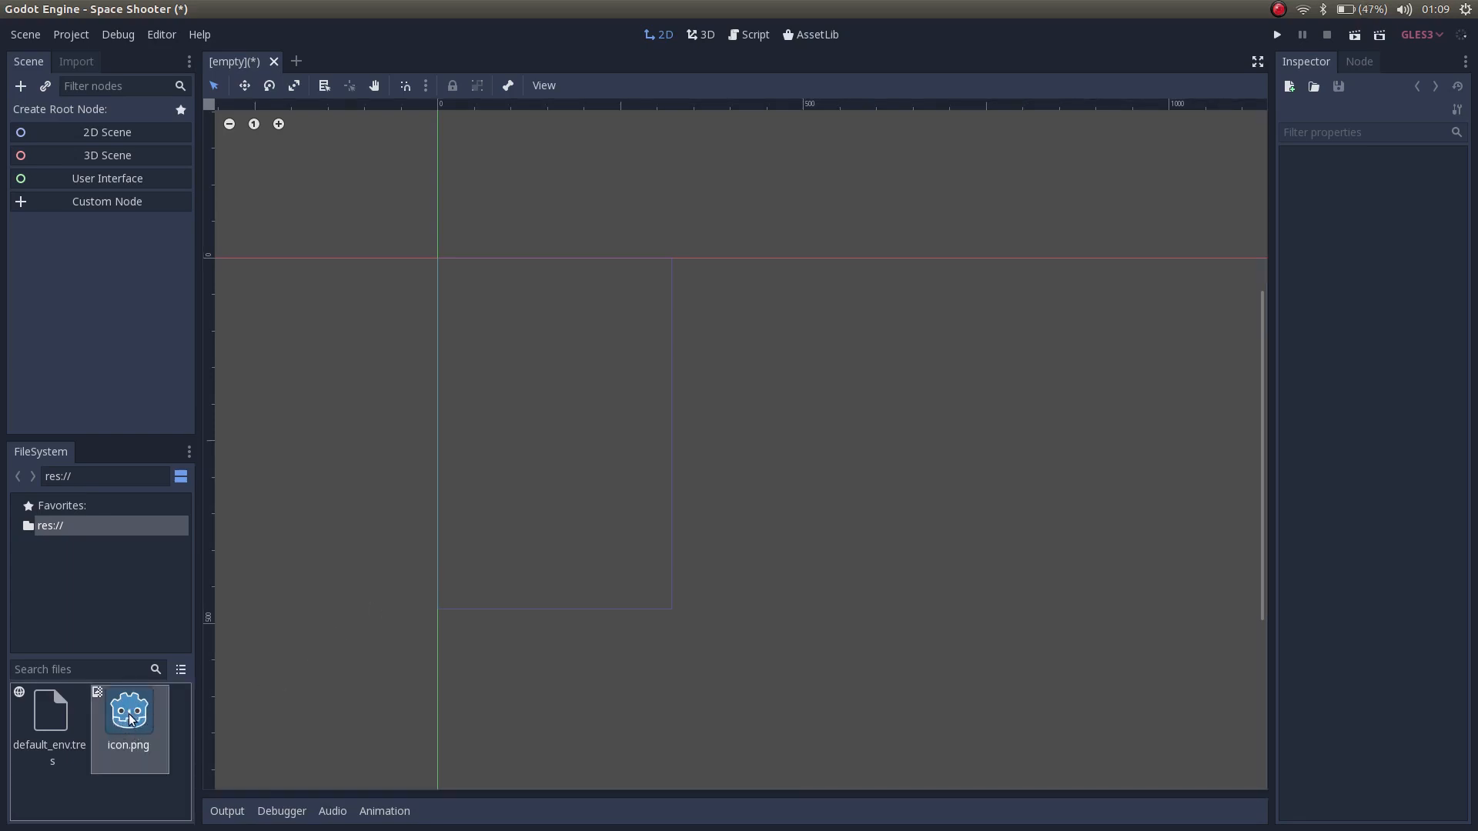
{"action": "scroll", "coordinate": [429, 495], "scroll_direction": "up", "scroll_amount": 2}
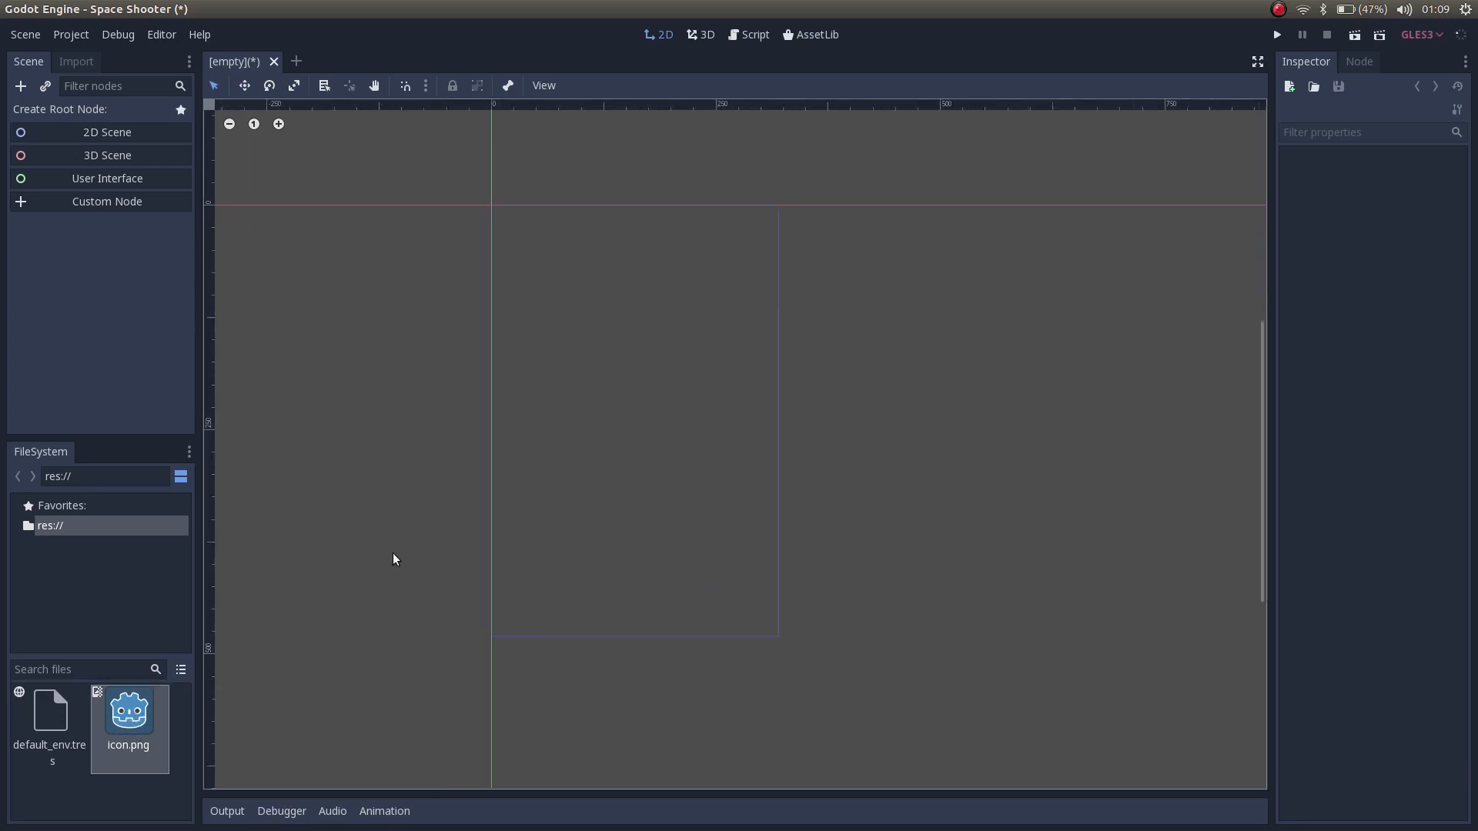
{"action": "left_click_drag", "start_coordinate": [124, 720], "coordinate": [616, 339]}
Apply the 2D Pixel import preset to icon.png and reimport the texture.
{"action": "scroll", "coordinate": [616, 320], "scroll_direction": "up", "scroll_amount": 6}
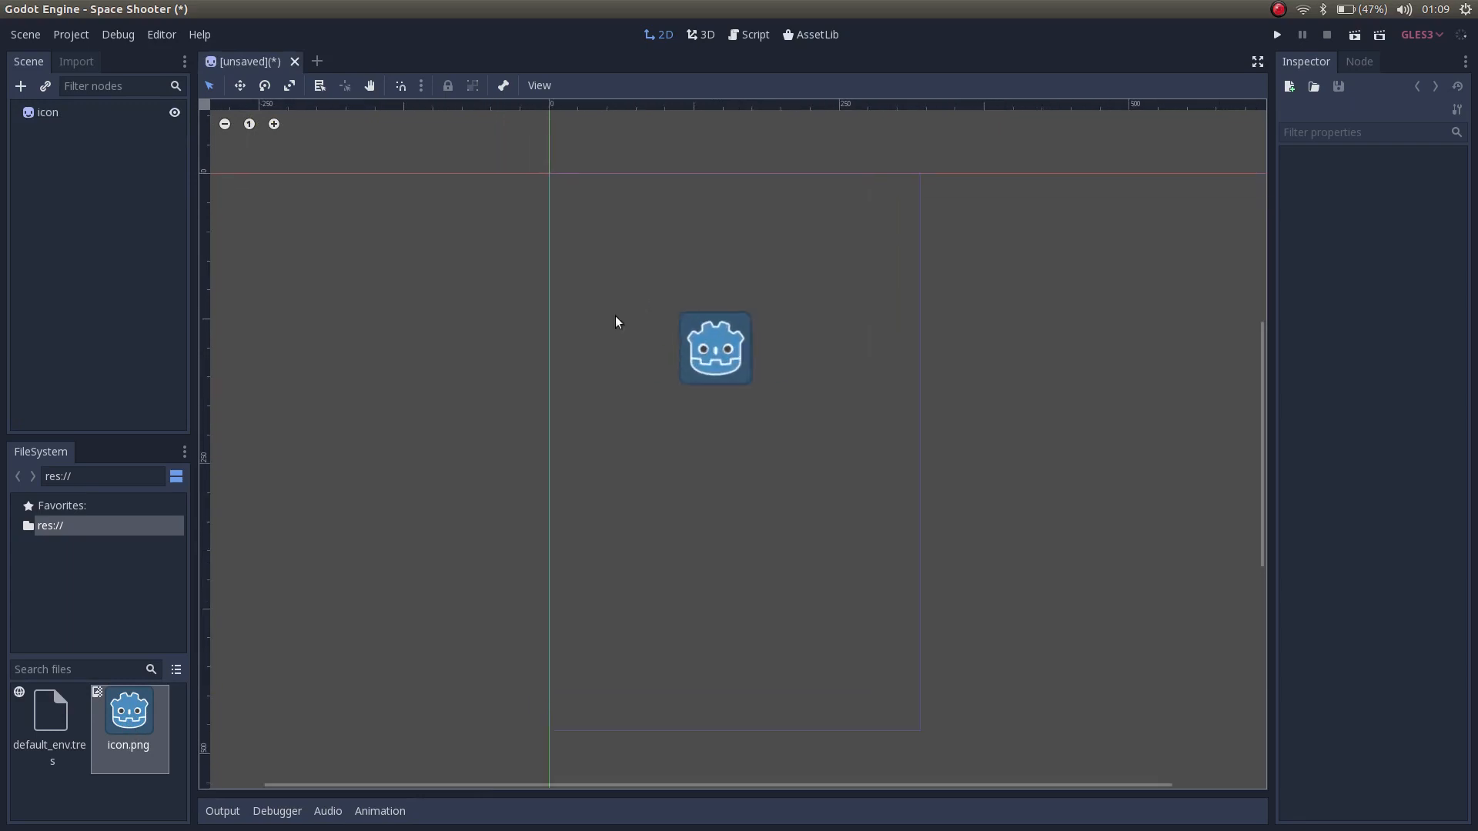
{"action": "scroll", "coordinate": [699, 357], "scroll_direction": "up", "scroll_amount": 1}
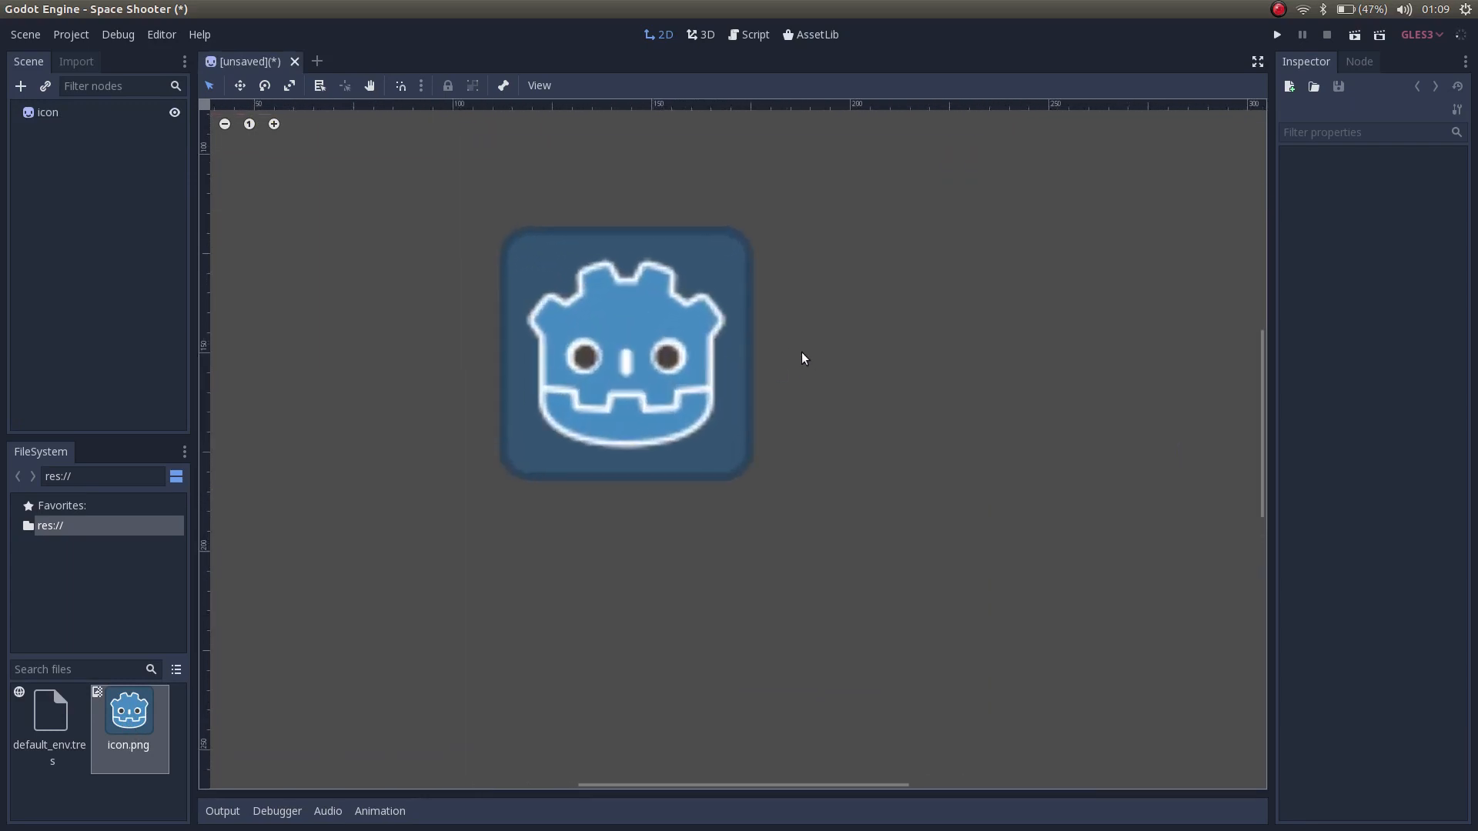
{"action": "middle_click_drag", "start_coordinate": [802, 357], "coordinate": [848, 396]}
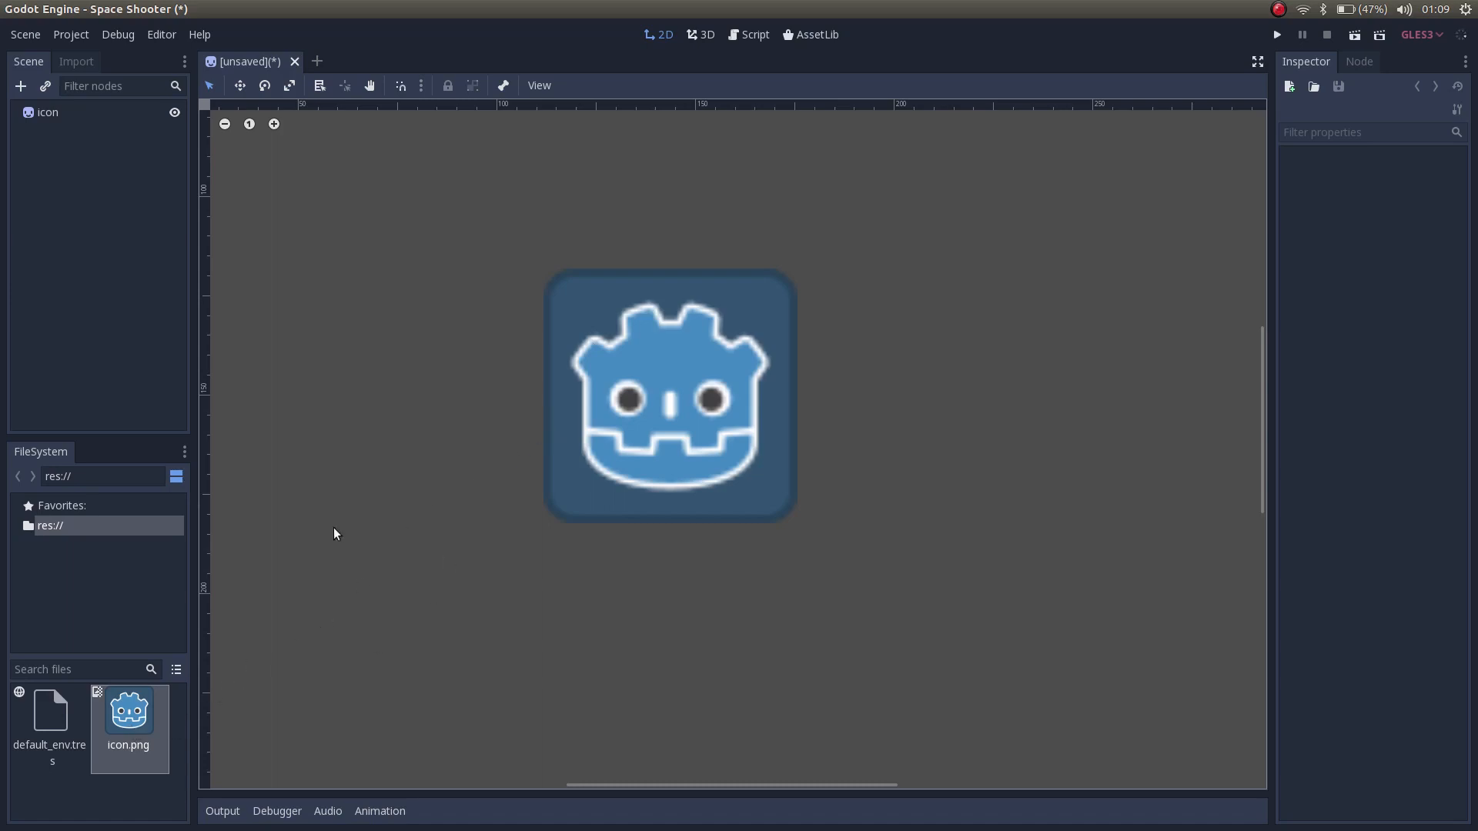
{"action": "left_click", "coordinate": [140, 716]}
{"action": "left_click", "coordinate": [69, 70]}
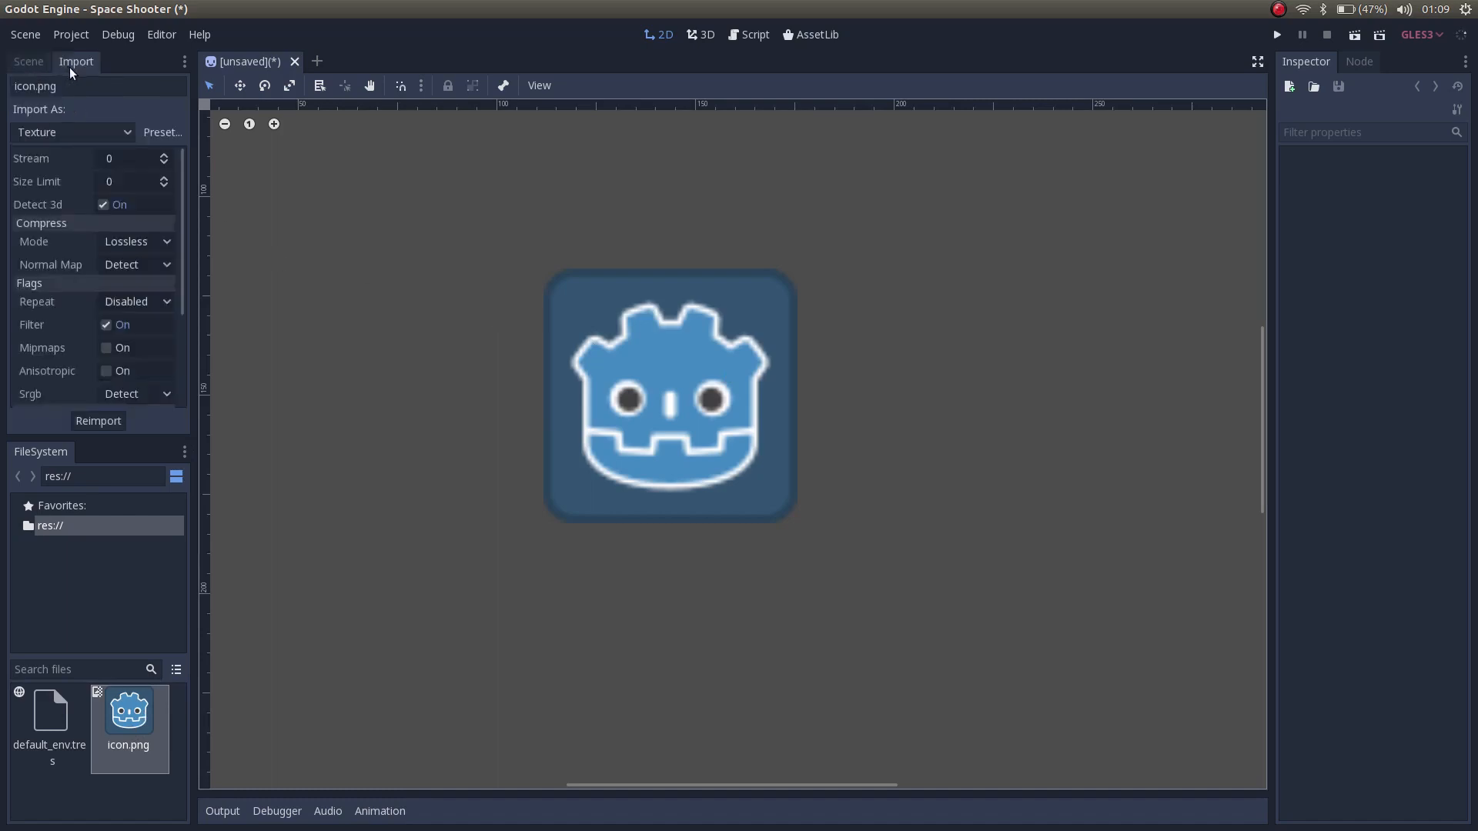
{"action": "left_click", "coordinate": [162, 133]}
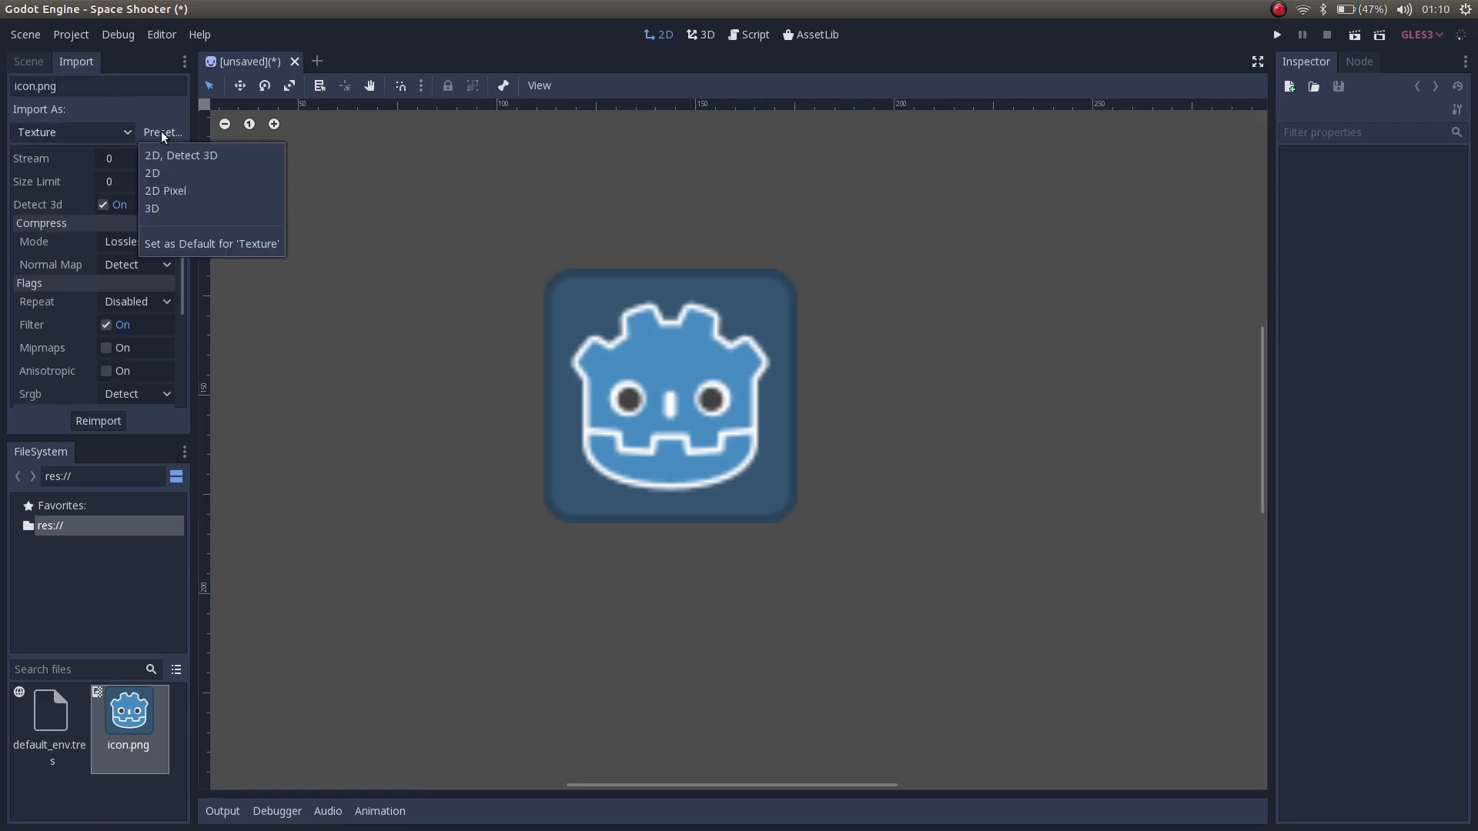
{"action": "left_click", "coordinate": [169, 194]}
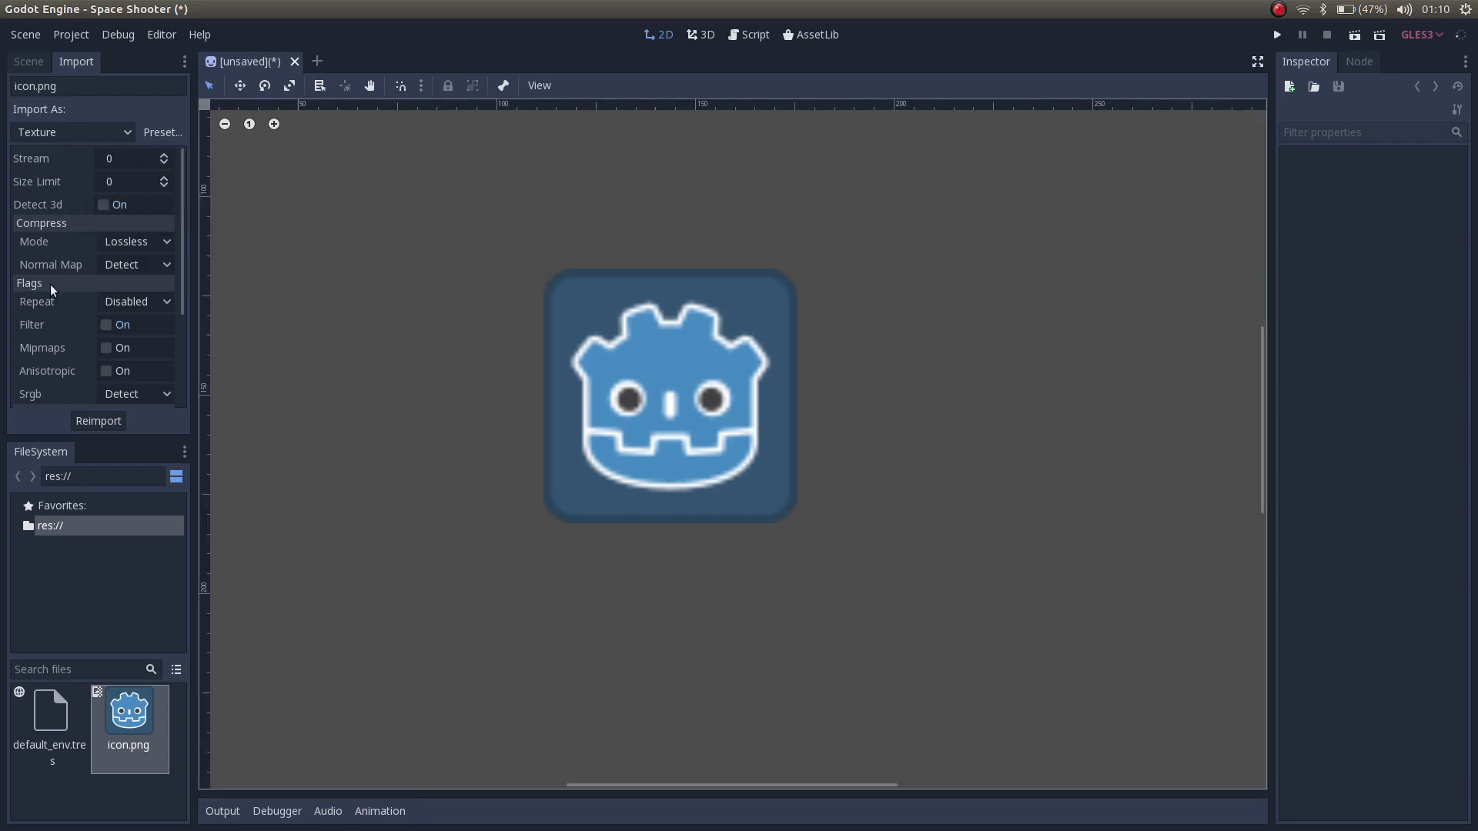
{"action": "left_click", "coordinate": [97, 425]}
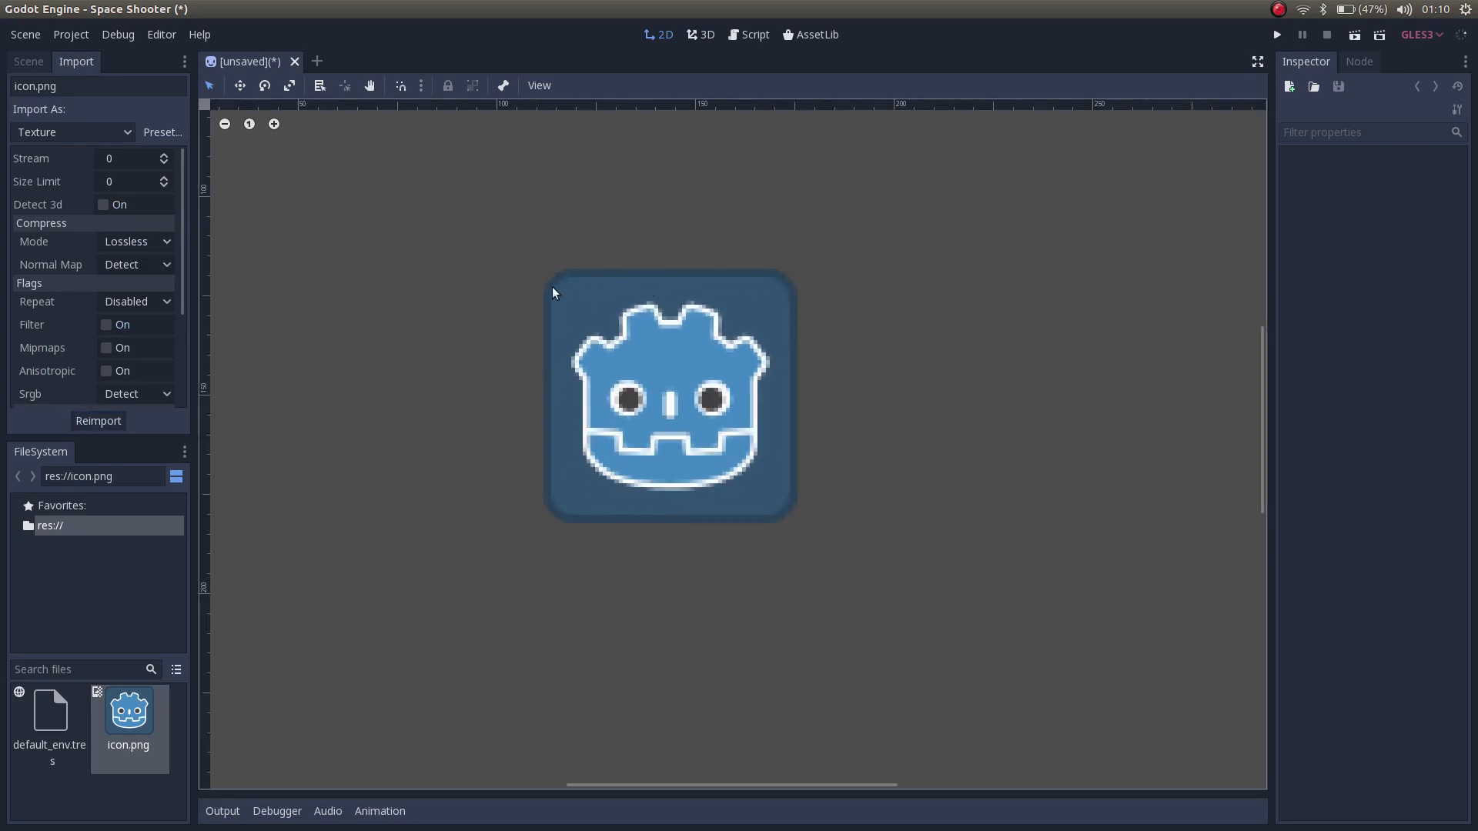
Set the current 2D Pixel import settings as the default for Texture and reselect the 2D Pixel preset for icon.png.
{"action": "scroll", "coordinate": [551, 293], "scroll_direction": "up", "scroll_amount": 5}
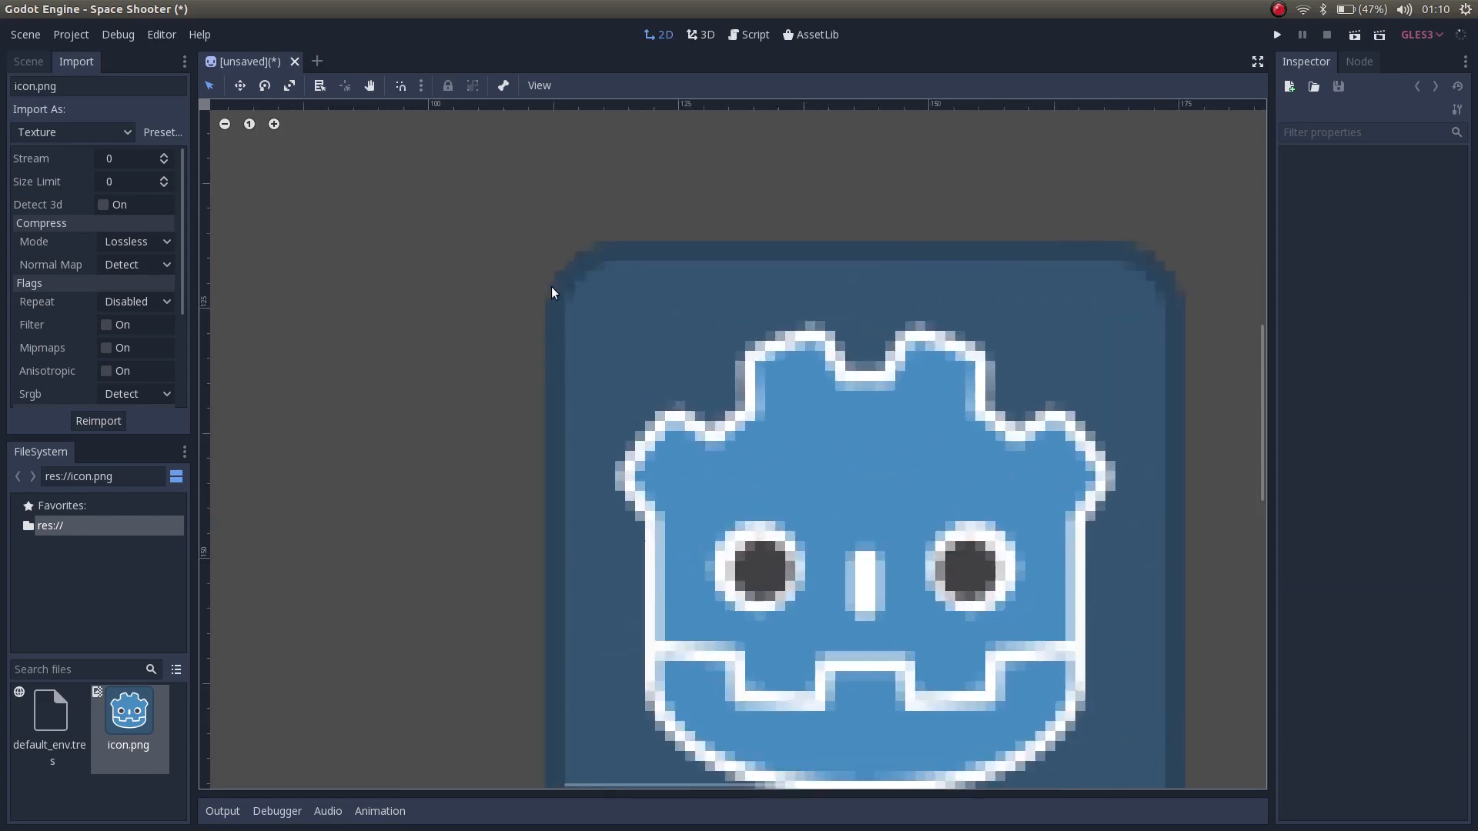
{"action": "scroll", "coordinate": [873, 387], "scroll_direction": "down", "scroll_amount": 4}
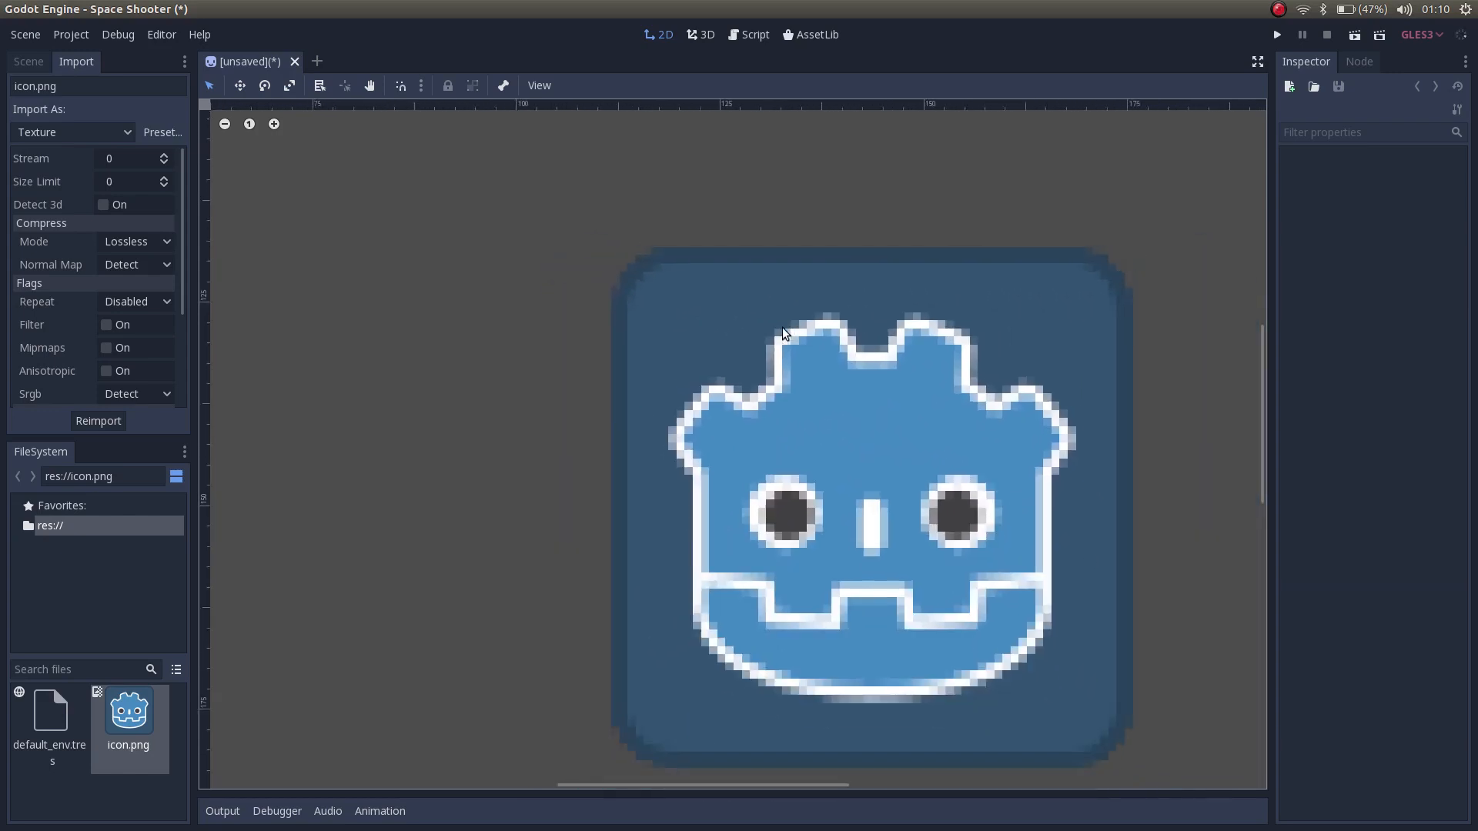
{"action": "middle_click_drag", "start_coordinate": [1062, 369], "coordinate": [983, 339]}
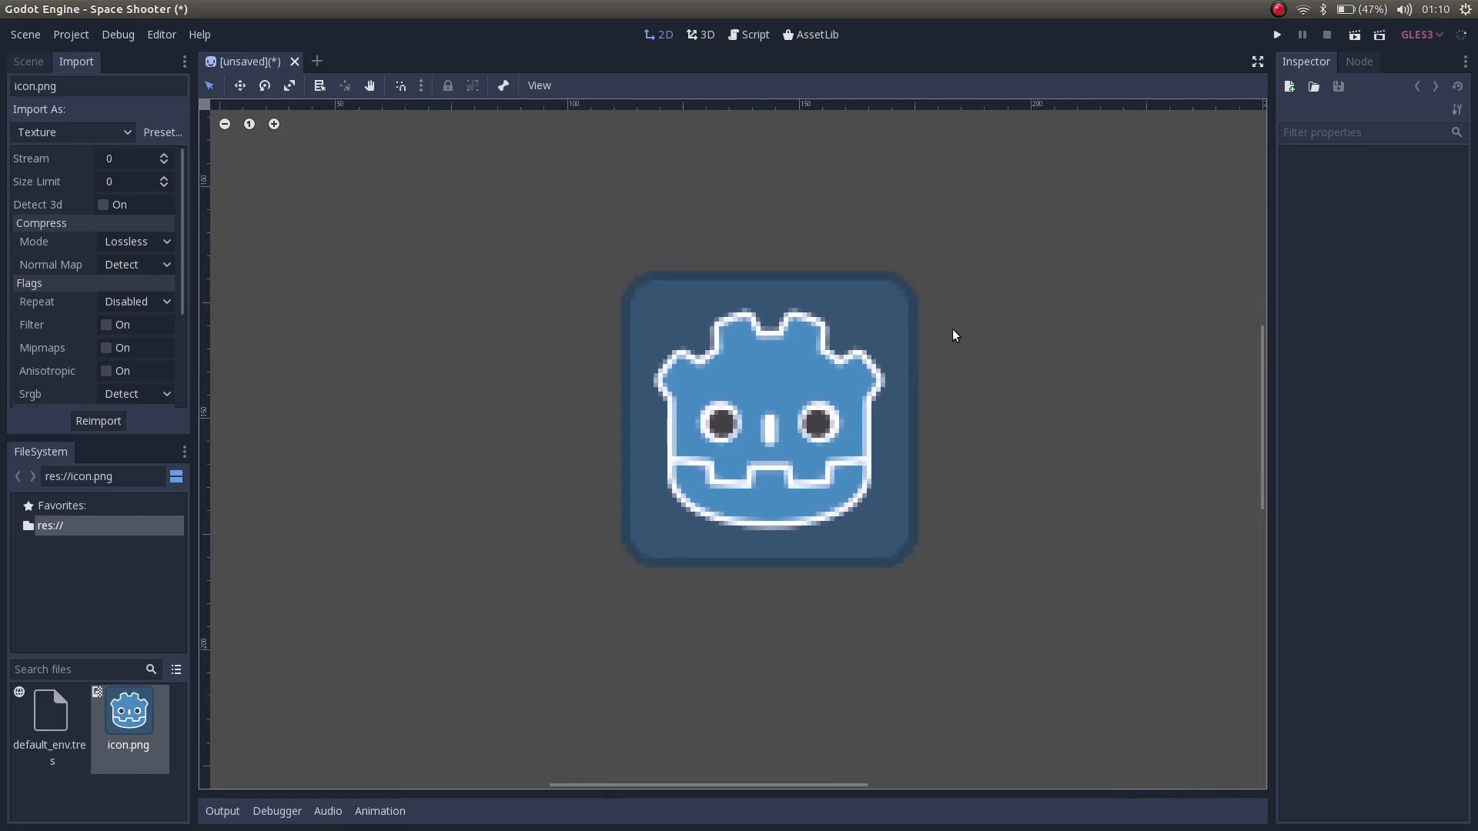
{"action": "middle_click_drag", "start_coordinate": [538, 363], "coordinate": [501, 362]}
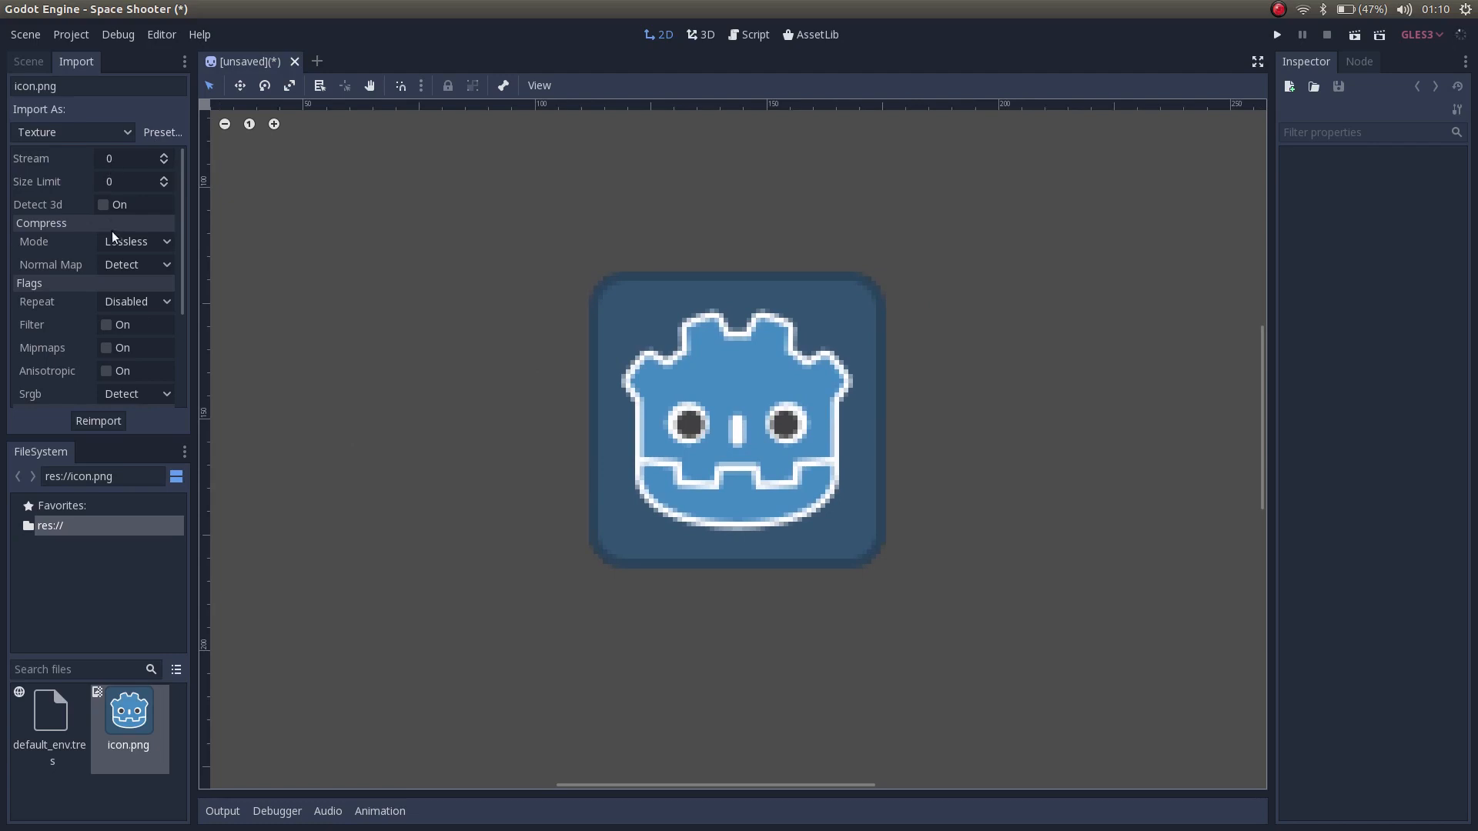
{"action": "left_click", "coordinate": [159, 133]}
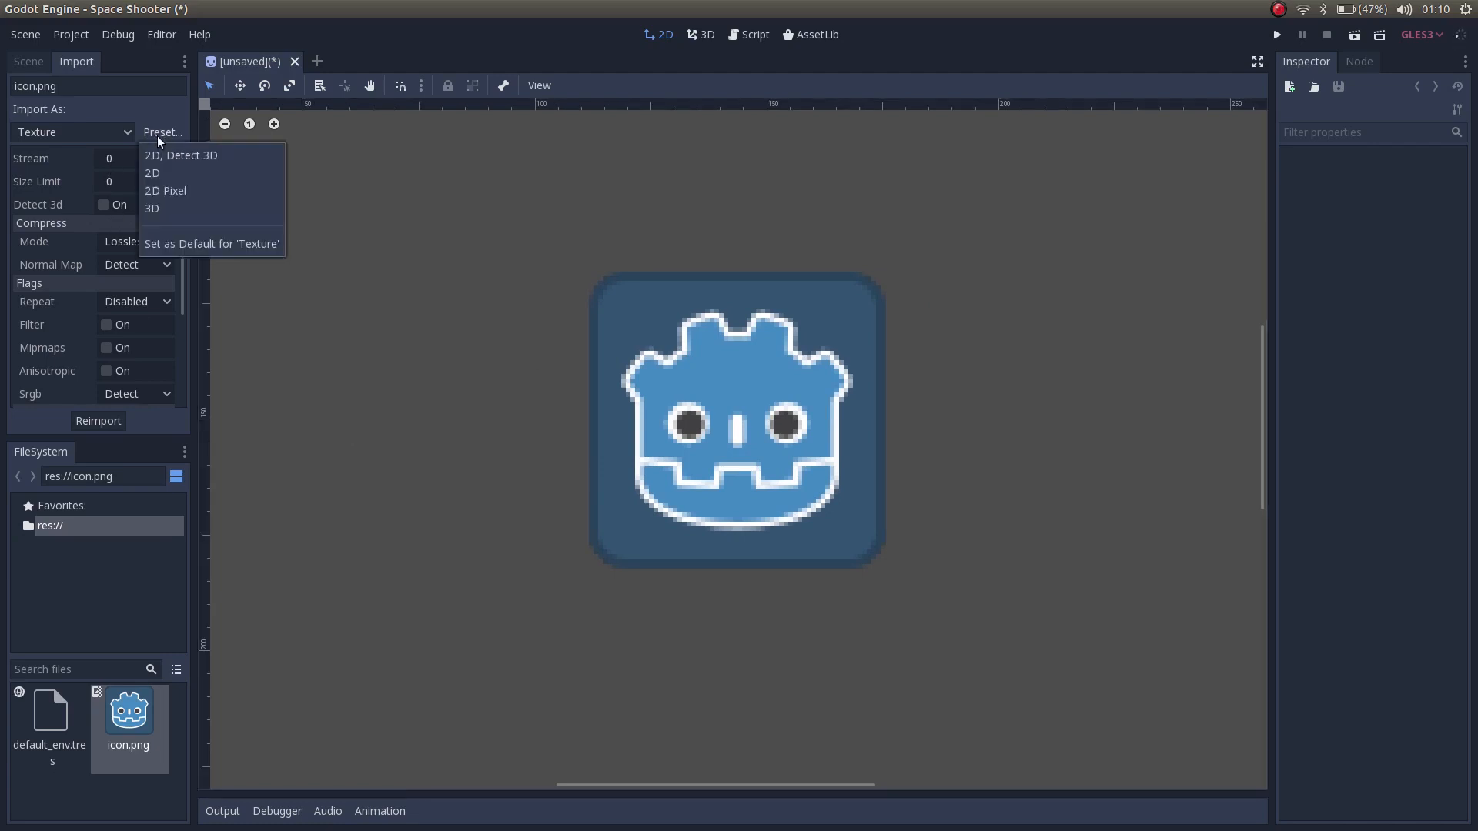
{"action": "left_click", "coordinate": [196, 244]}
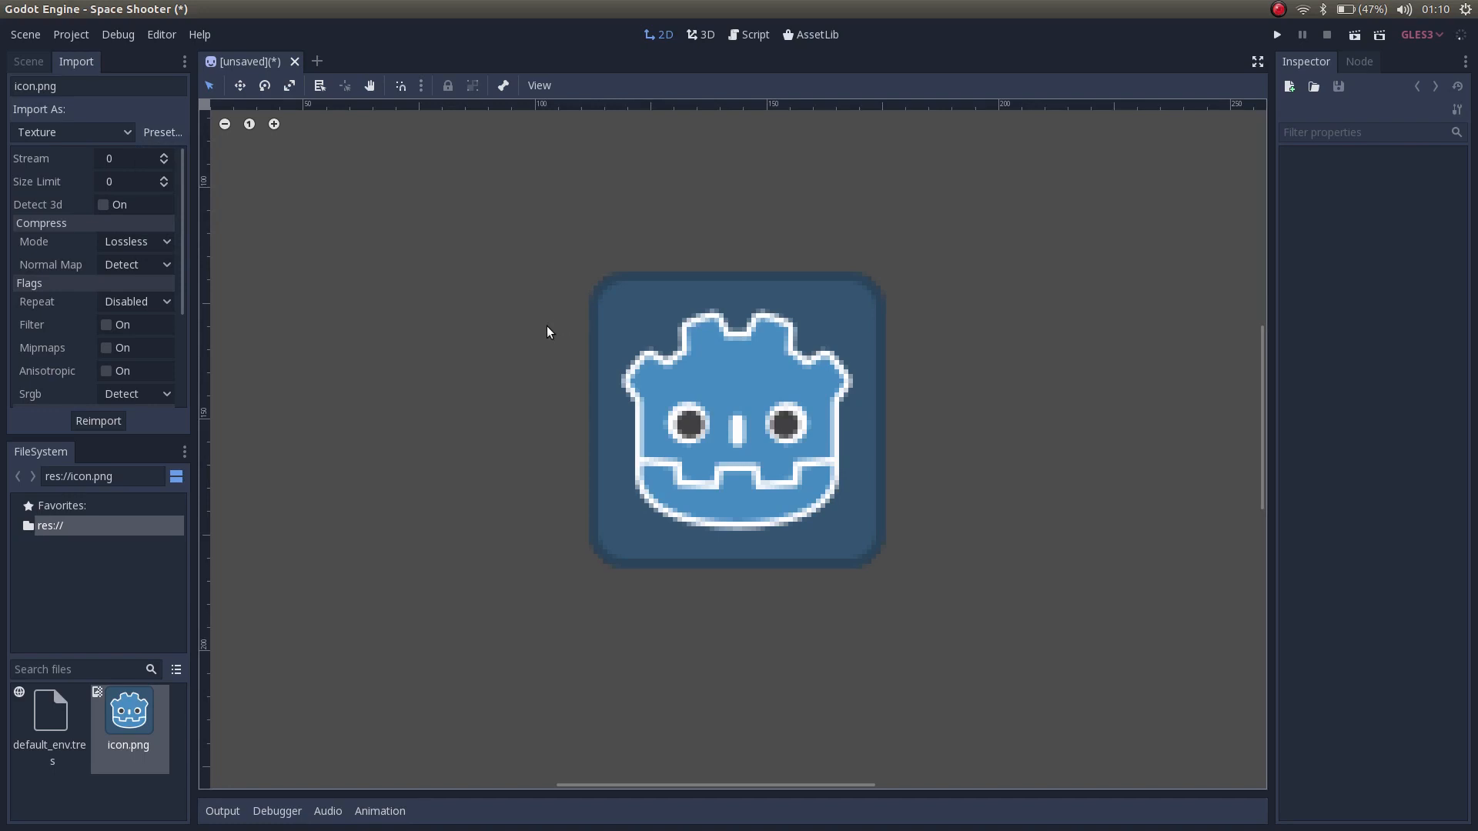
{"action": "left_click", "coordinate": [164, 134]}
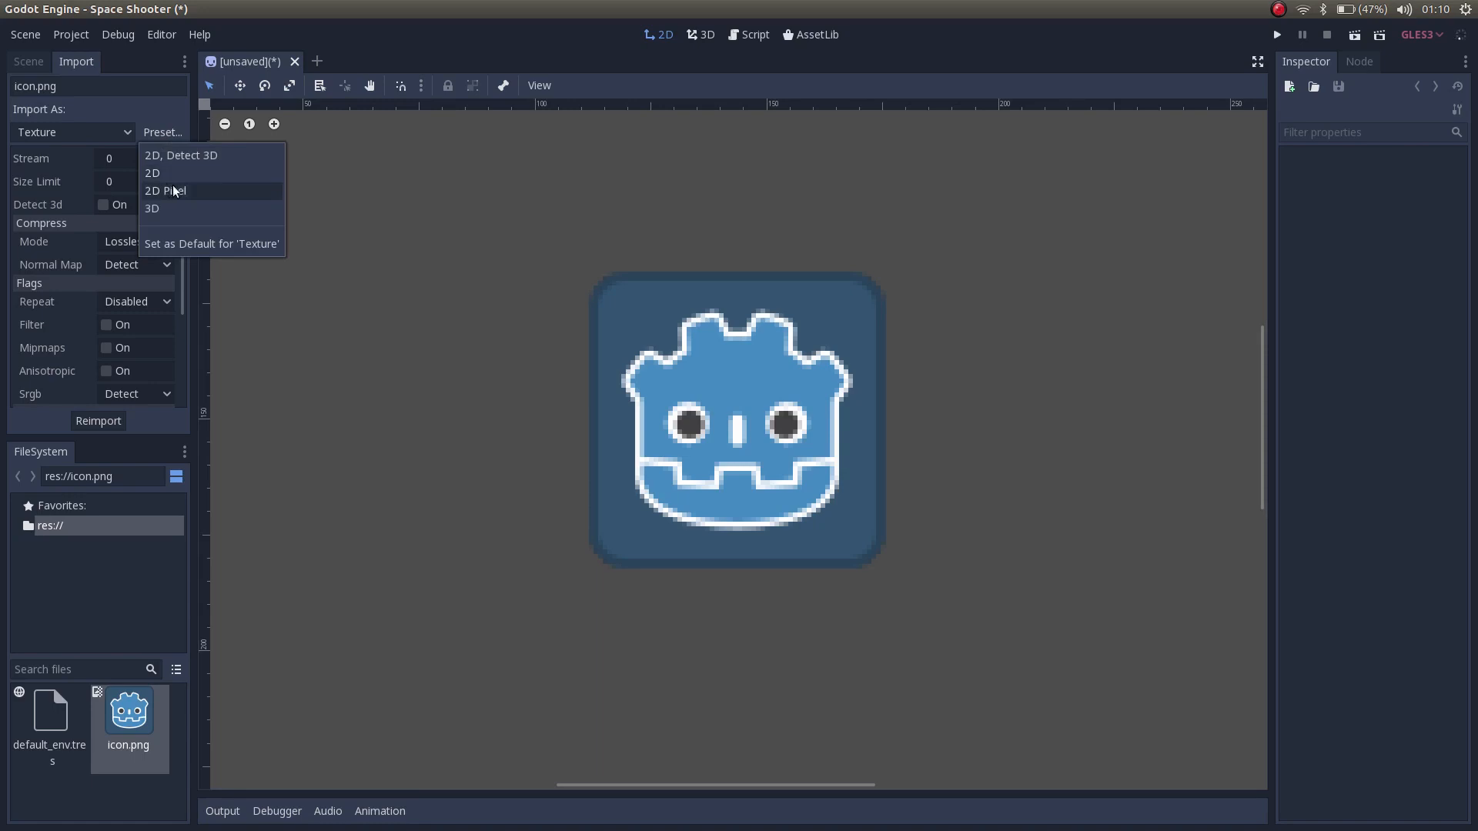
{"action": "left_click", "coordinate": [166, 191]}
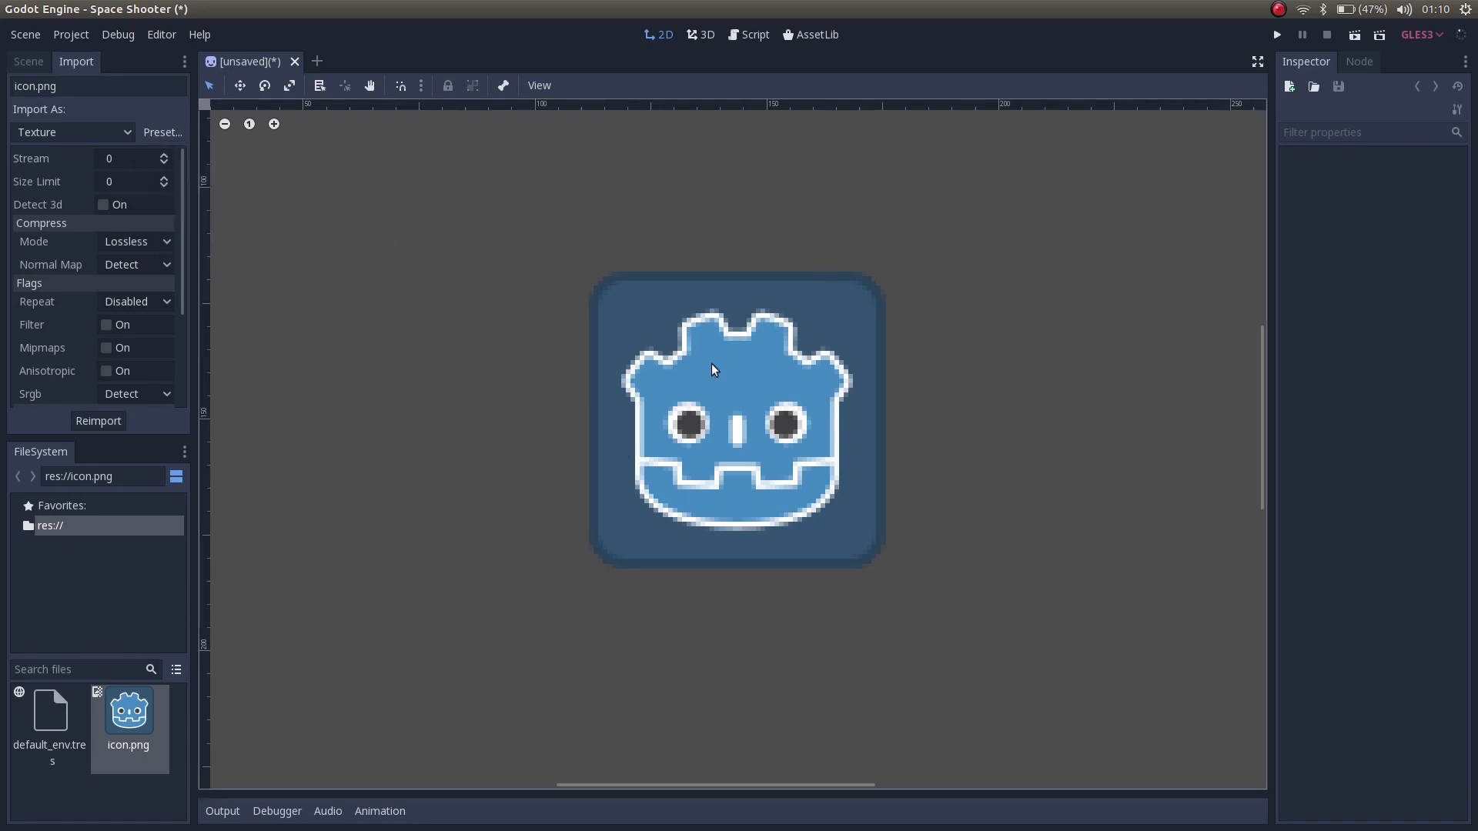
Delete the icon sprite node from the scene.
{"action": "scroll", "coordinate": [712, 370], "scroll_direction": "down", "scroll_amount": 5}
{"action": "scroll", "coordinate": [683, 280], "scroll_direction": "down", "scroll_amount": 2}
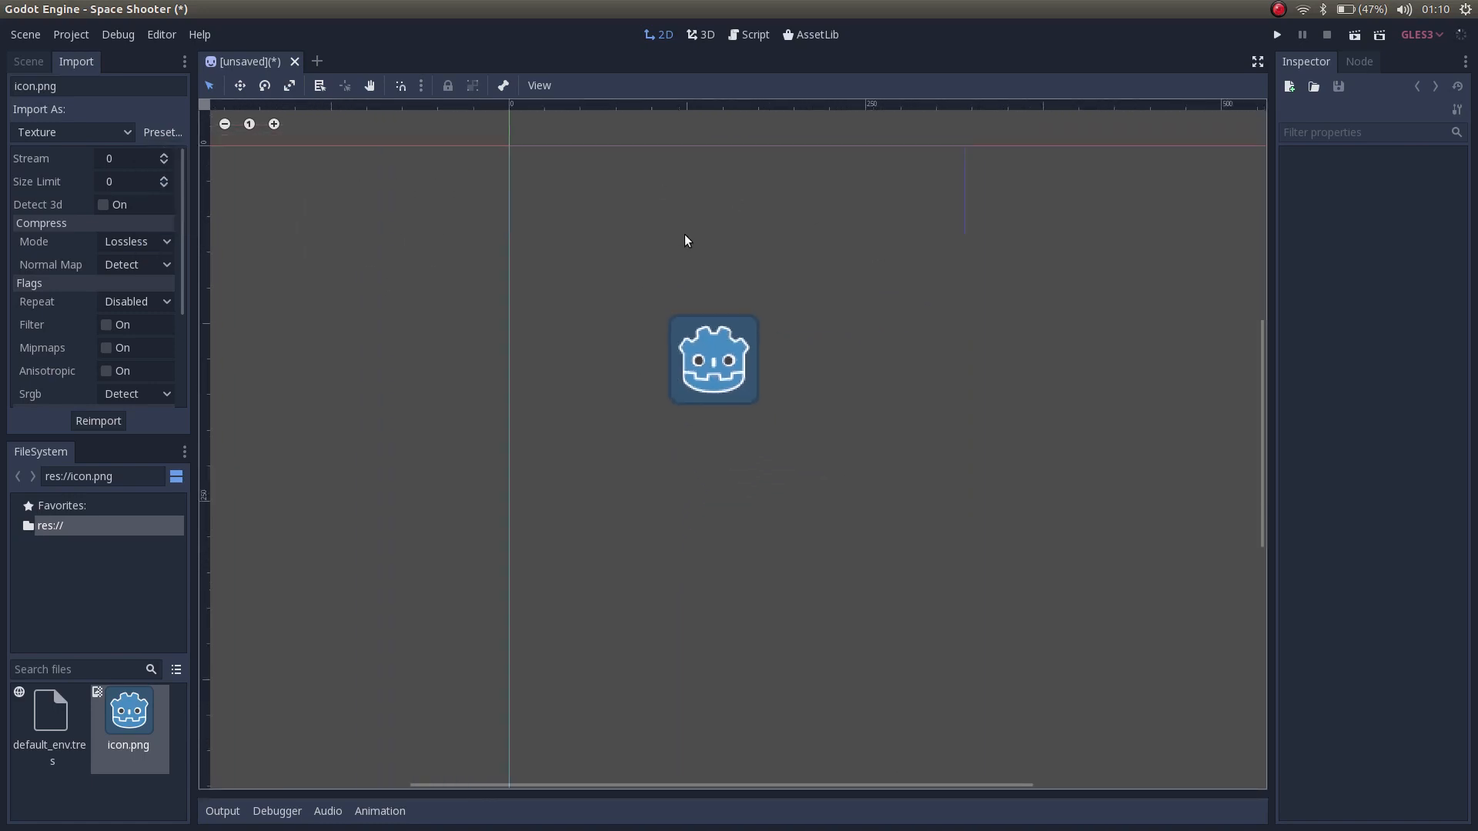
{"action": "scroll", "coordinate": [585, 442], "scroll_direction": "down", "scroll_amount": 2}
{"action": "middle_click_drag", "start_coordinate": [809, 376], "coordinate": [804, 358]}
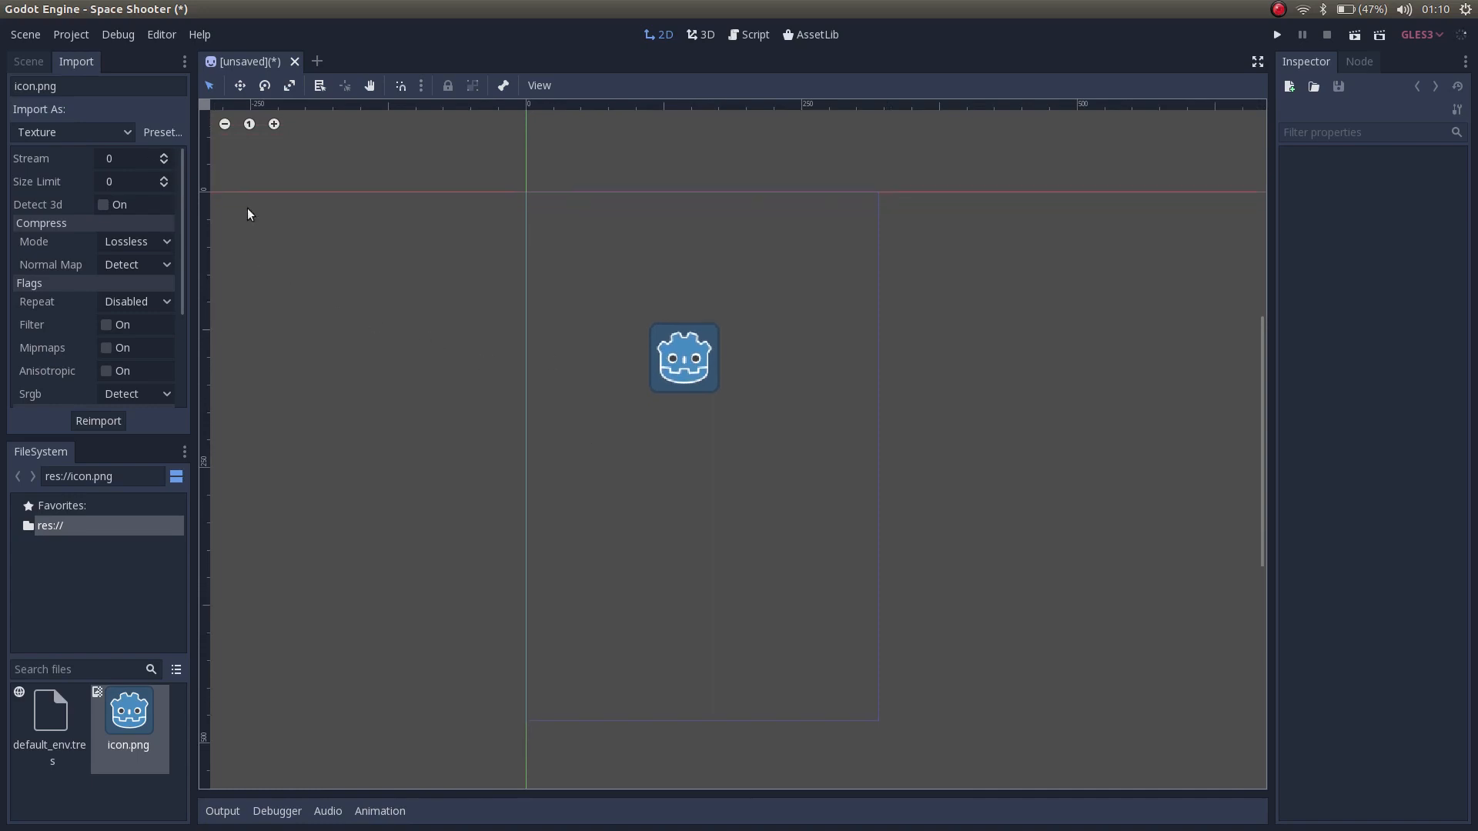
{"action": "left_click", "coordinate": [38, 63]}
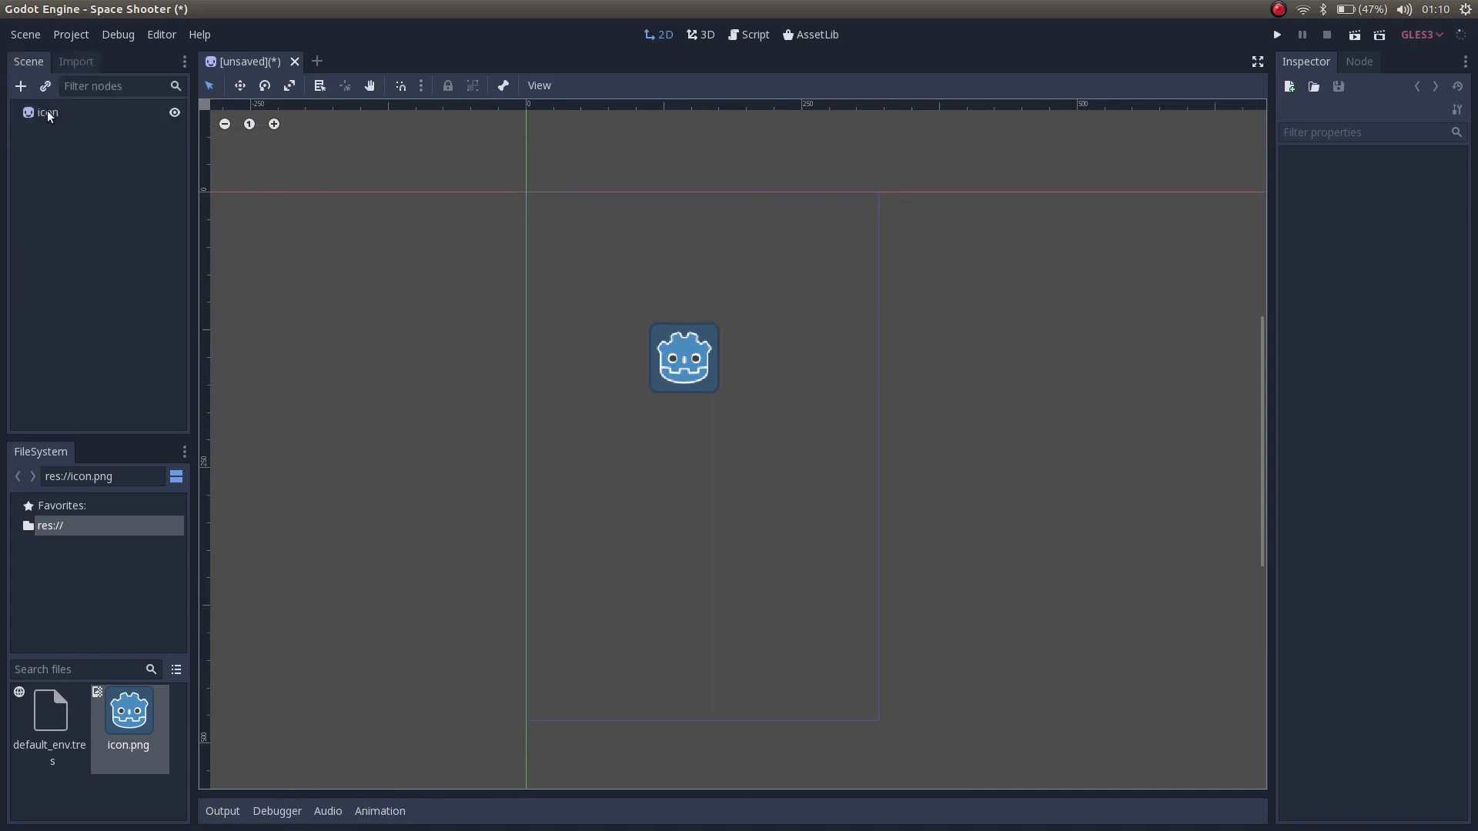
{"action": "left_click", "coordinate": [62, 113]}
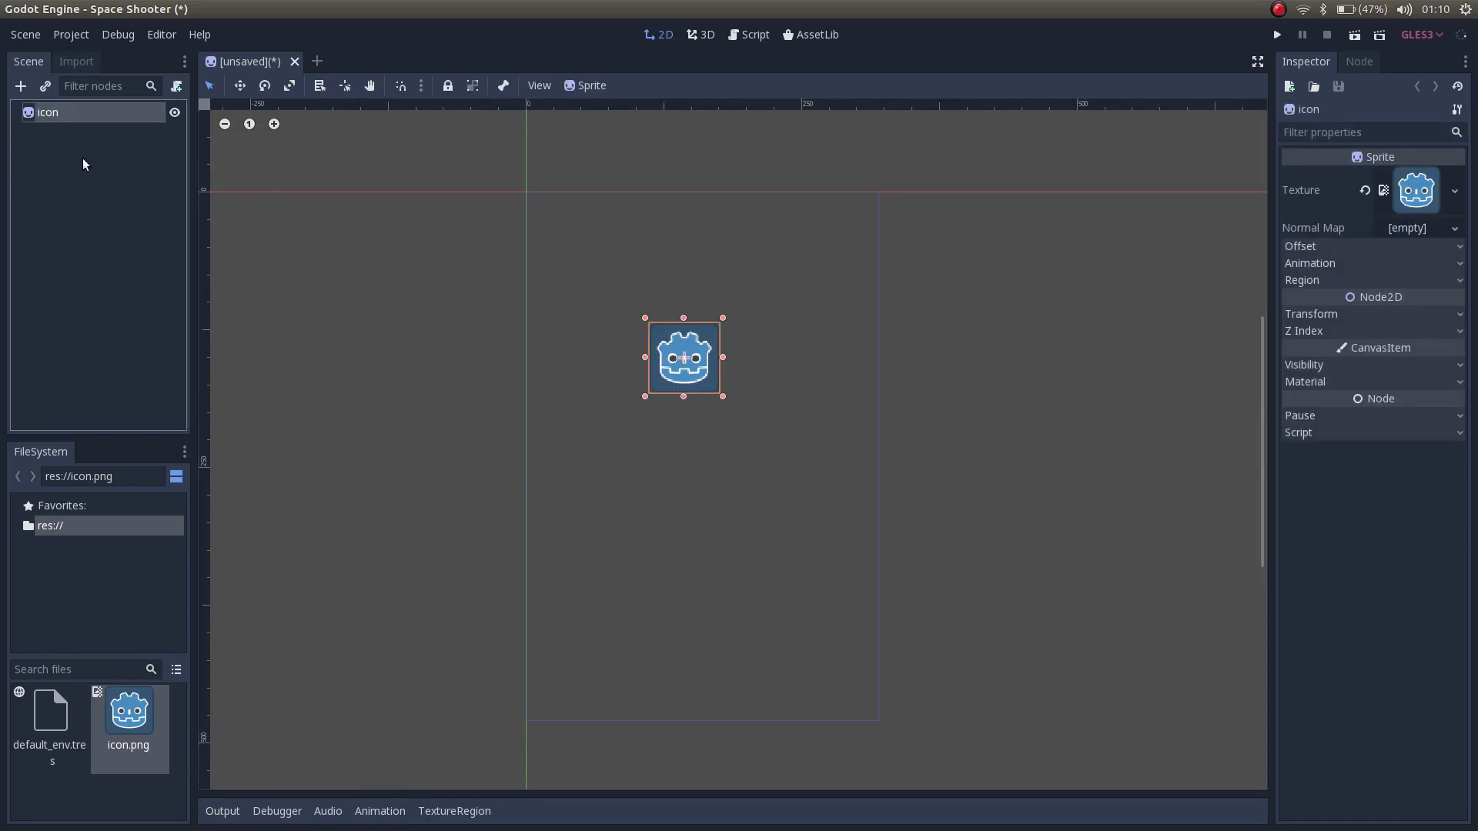
{"action": "key", "text": "Delete"}
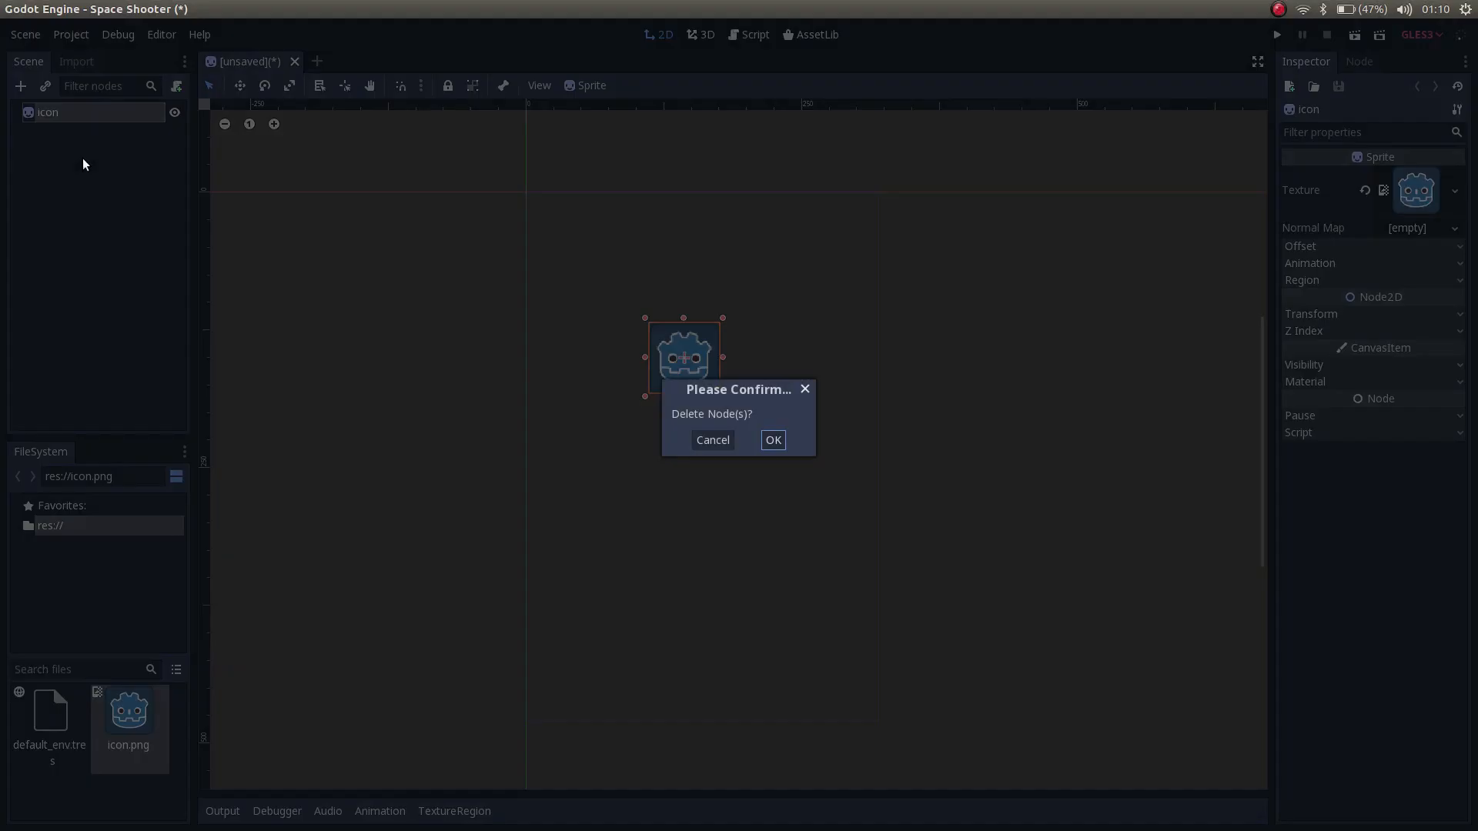
{"action": "key", "text": "Return"}
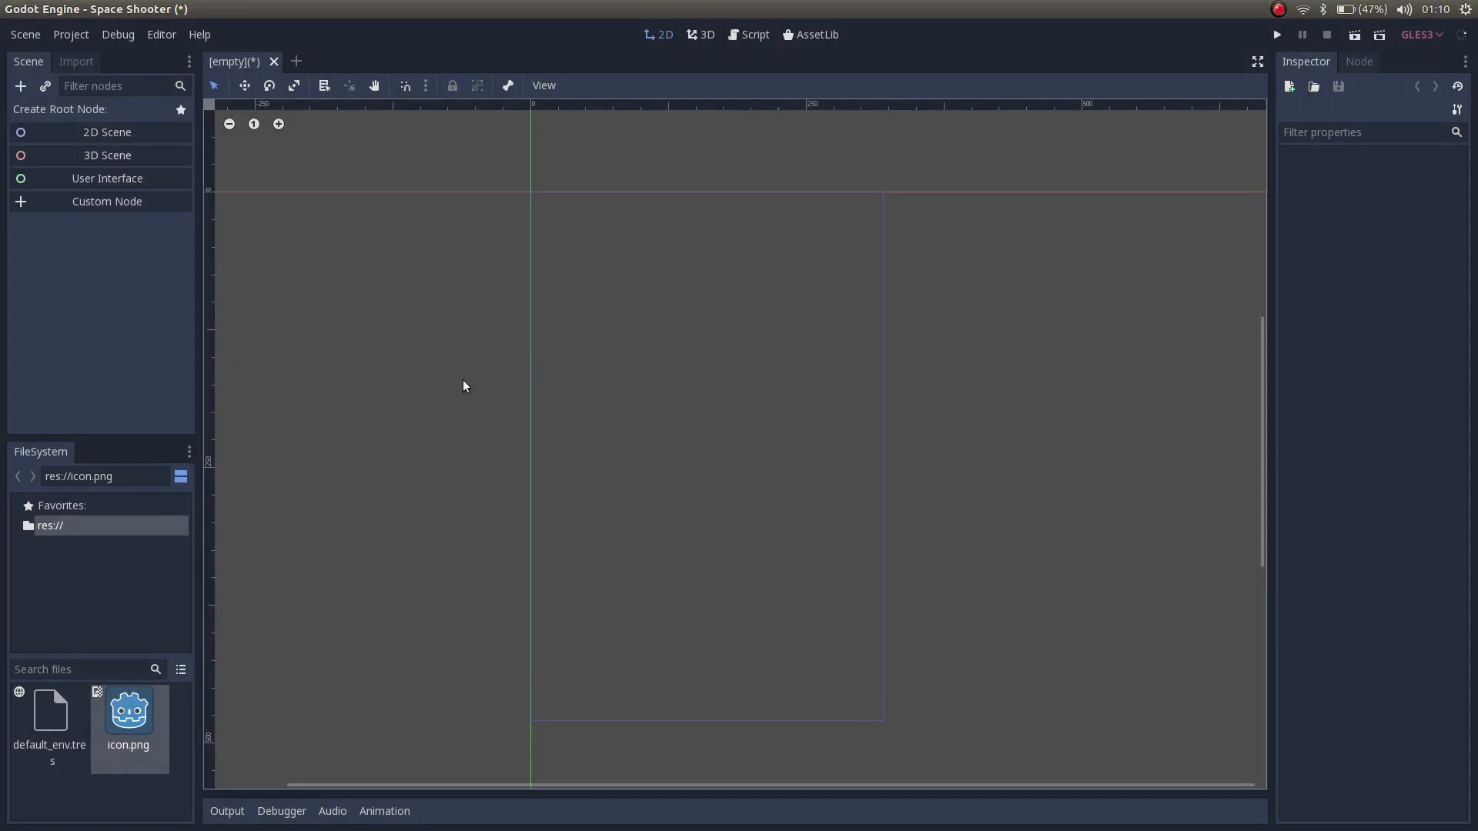
Show the location of icon.png in the system file manager.
{"action": "scroll", "coordinate": [765, 385], "scroll_direction": "down", "scroll_amount": 2}
{"action": "middle_click_drag", "start_coordinate": [828, 394], "coordinate": [821, 394]}
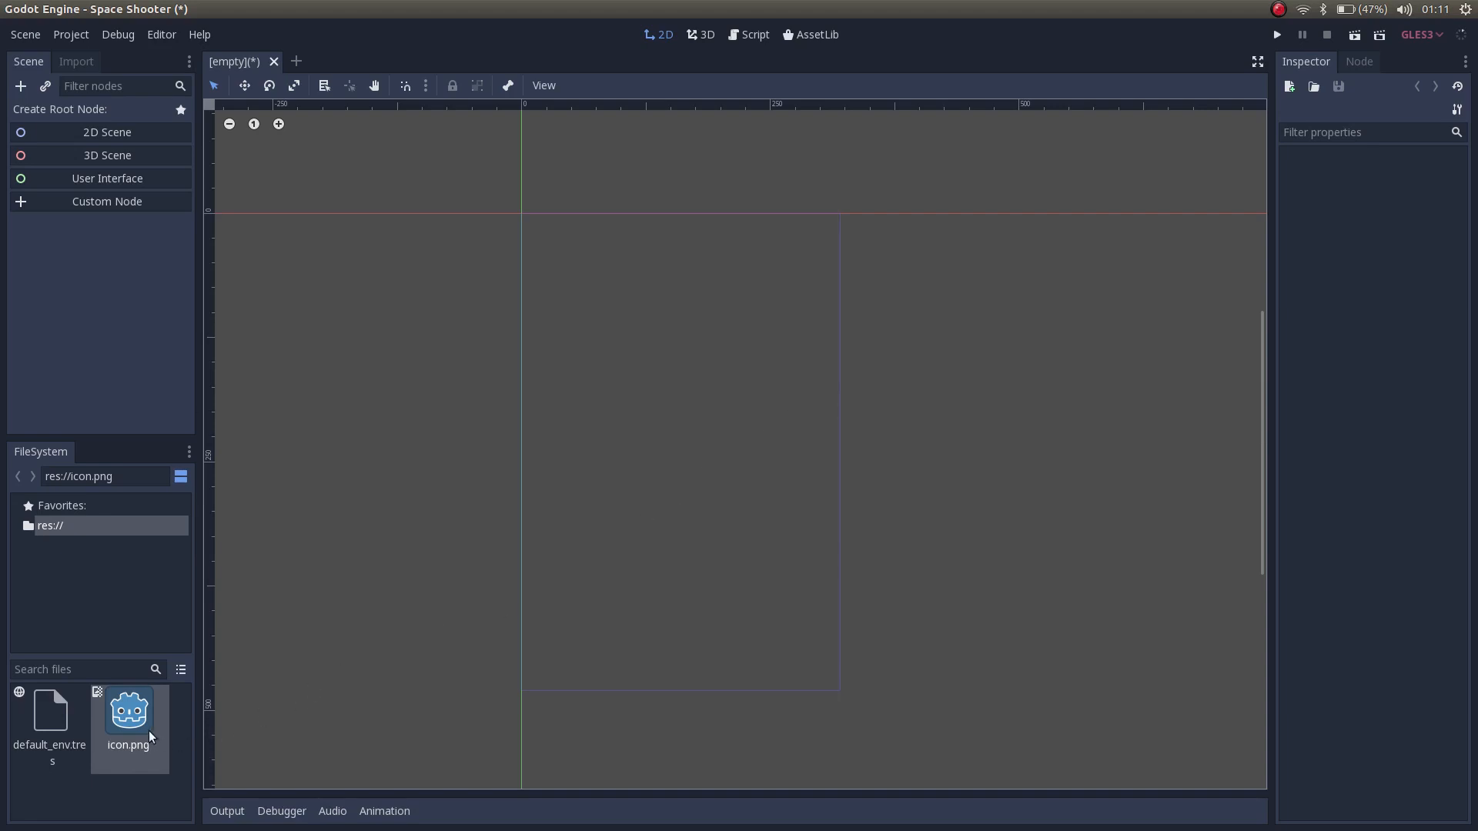
{"action": "right_click", "coordinate": [122, 720]}
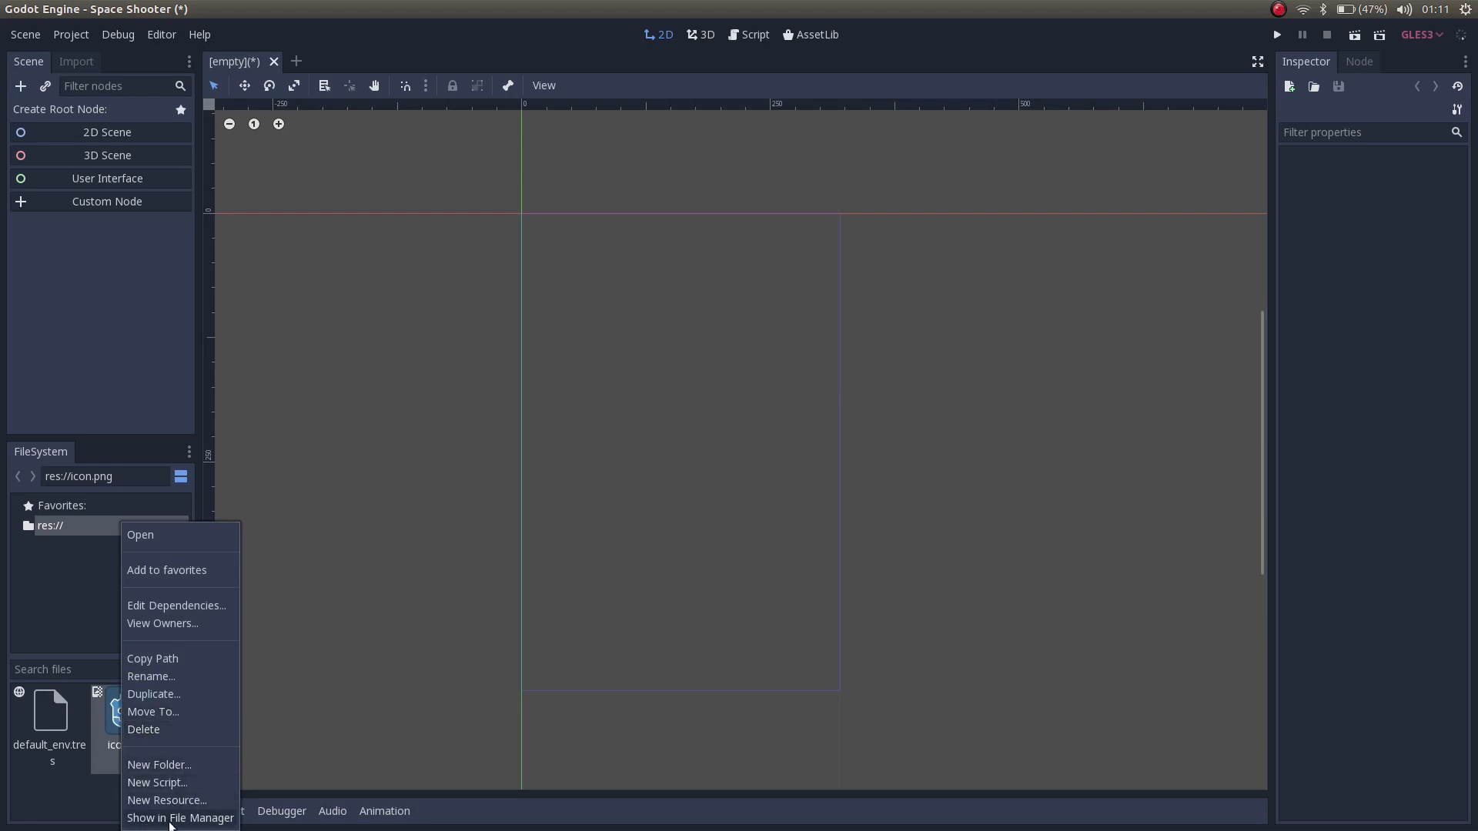
{"action": "left_click", "coordinate": [171, 819]}
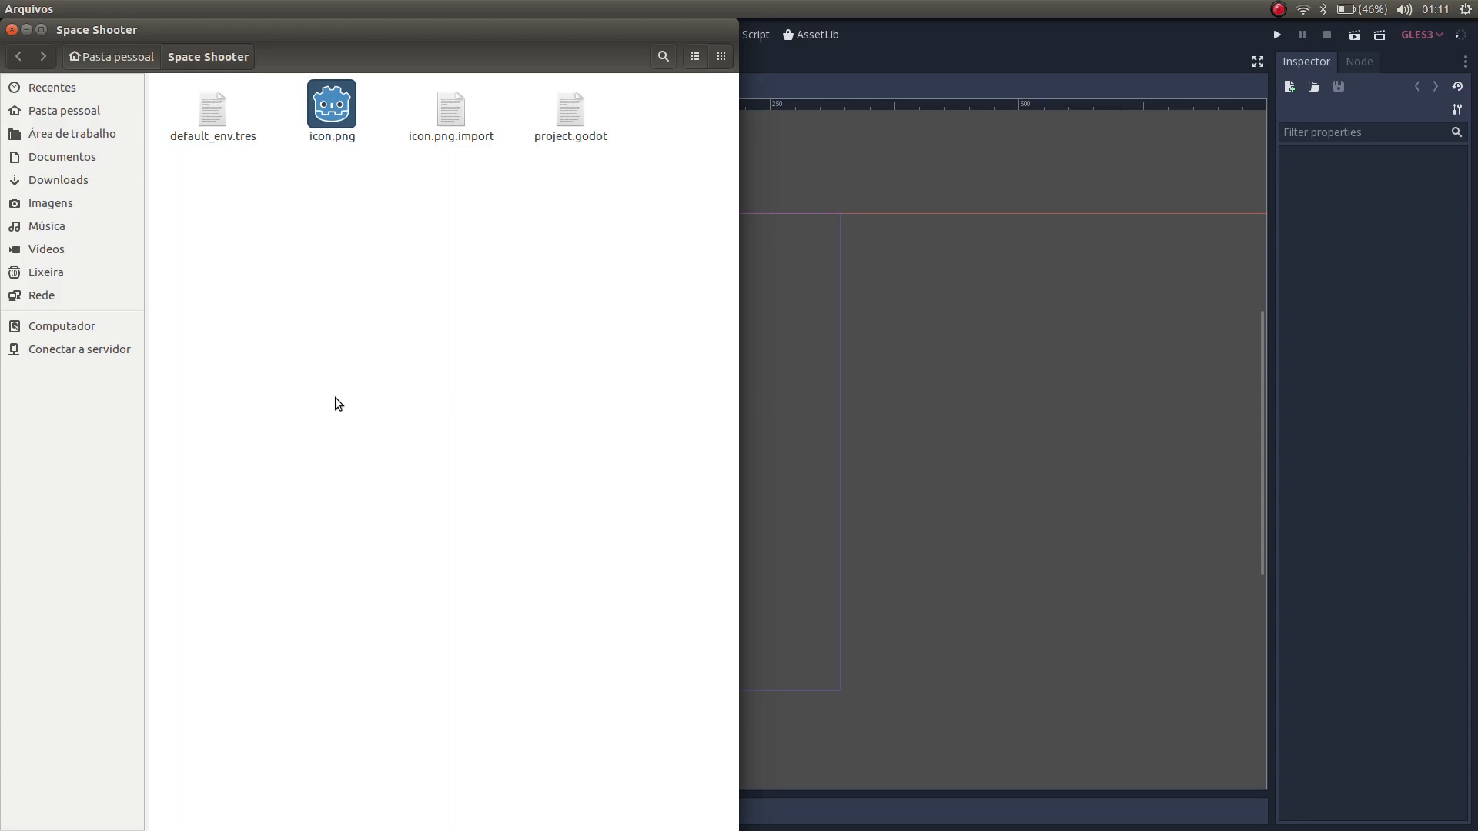
Create two folders named entidades and cenas inside the Space Shooter project folder.
{"action": "key", "text": "ctrl+shift+n"}
{"action": "type", "text": "entidades"}
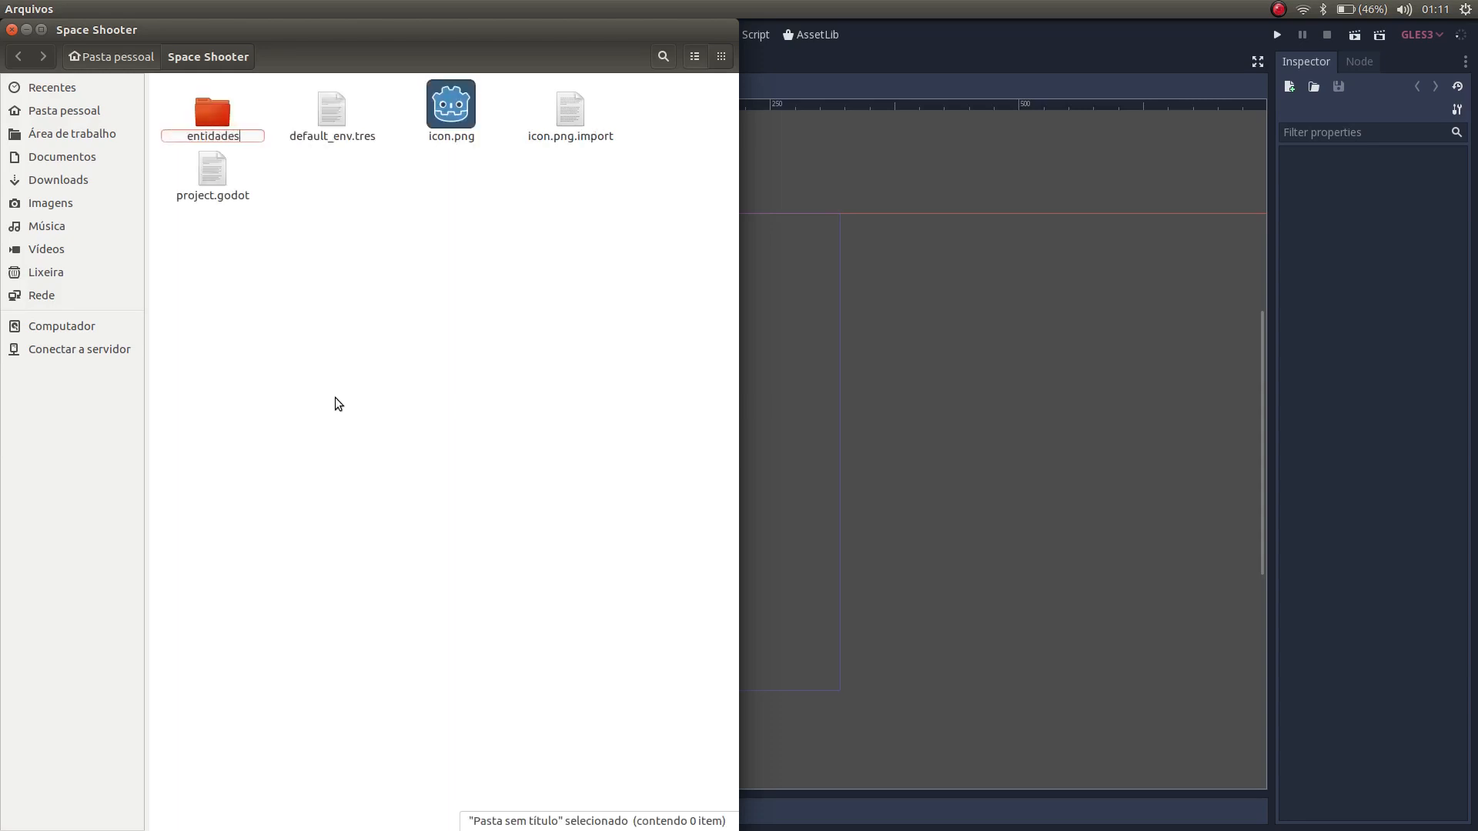
{"action": "key", "text": "Return"}
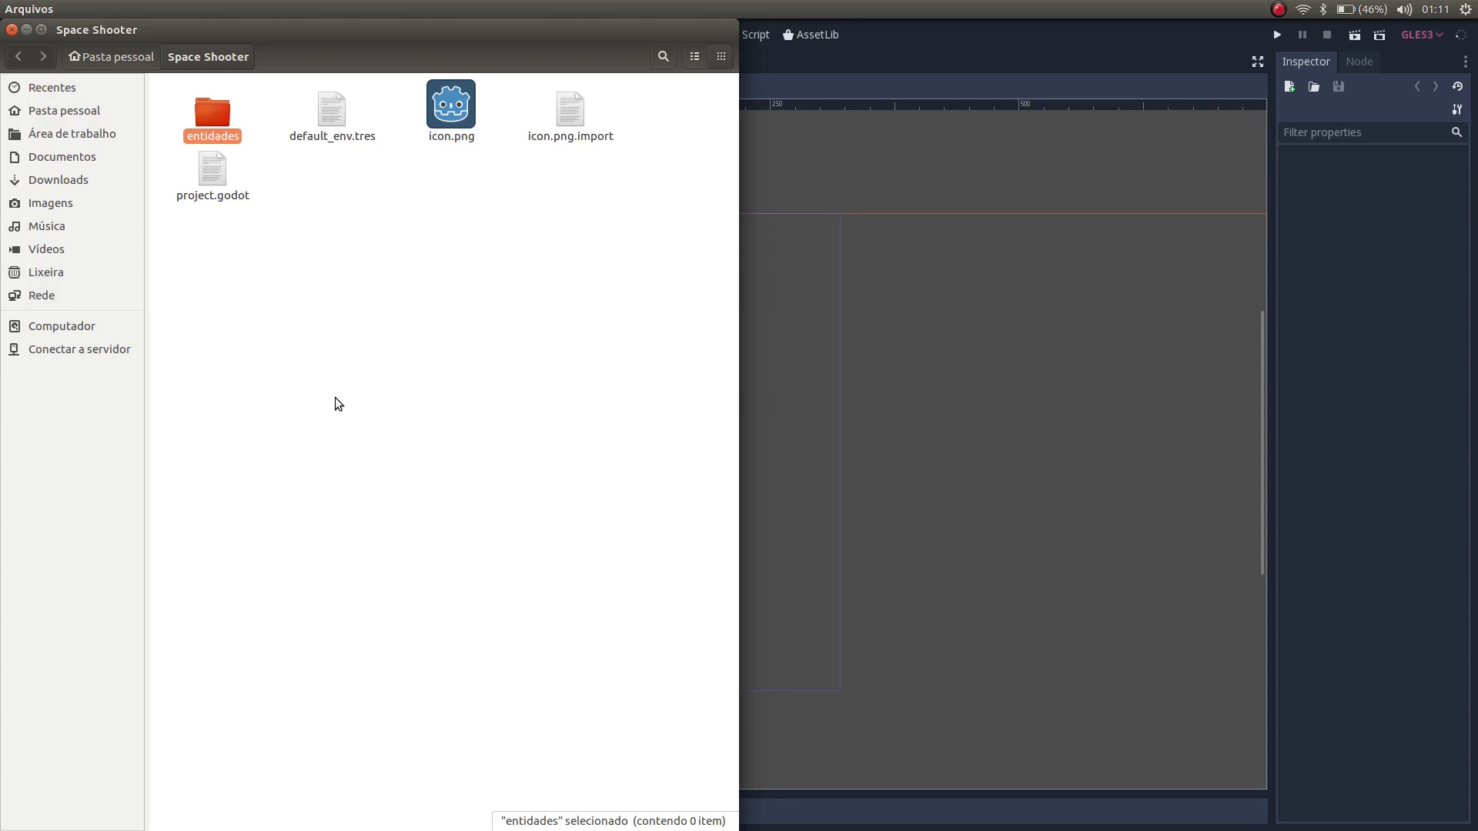
{"action": "key", "text": "ctrl+shift+n"}
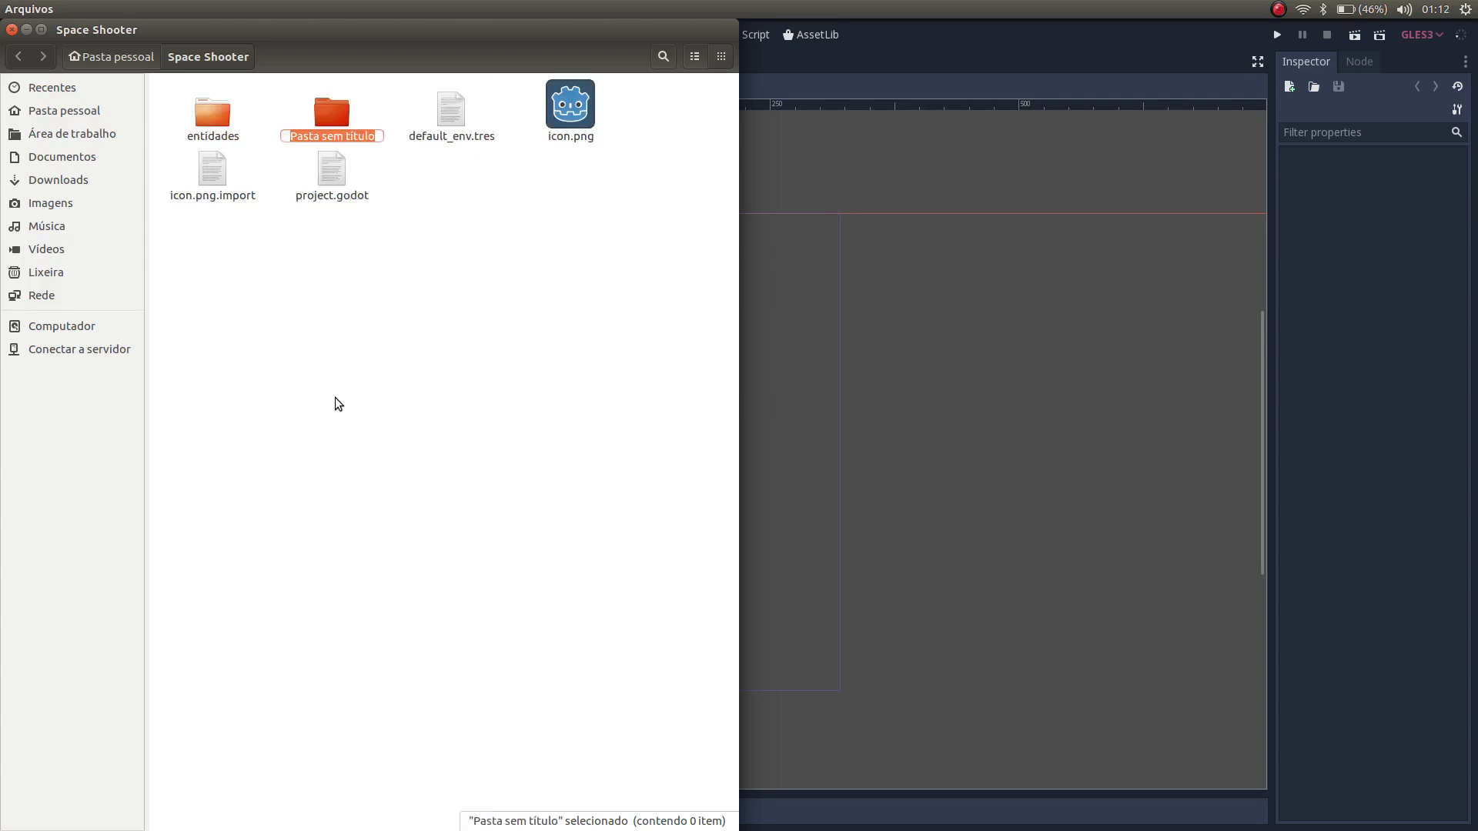
{"action": "type", "text": "cenas"}
{"action": "key", "text": "Return"}
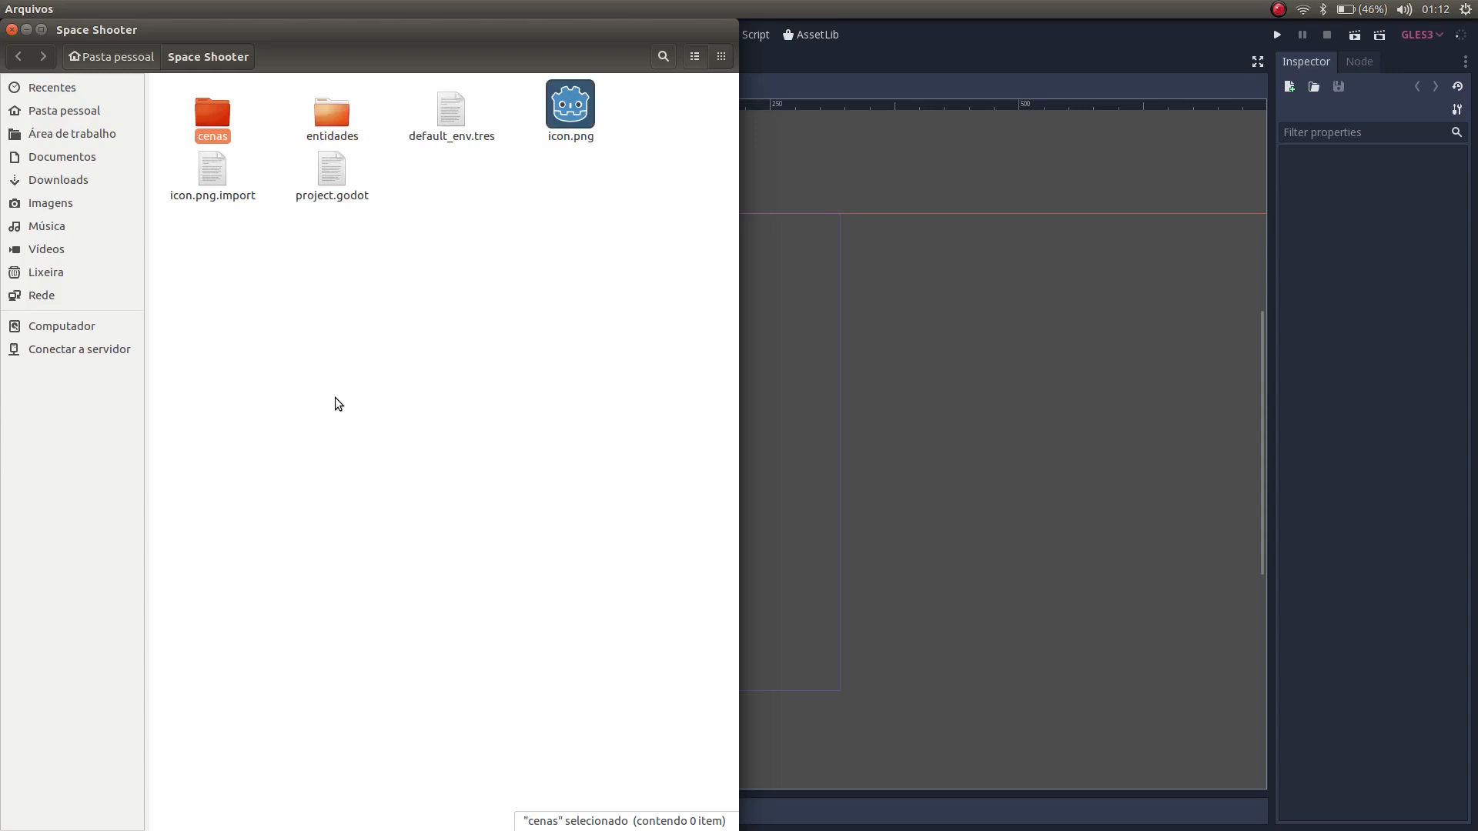
Minimize the file manager and Godot windows and extract recursos.zip in place on the desktop.
{"action": "left_click", "coordinate": [26, 29]}
{"action": "left_click", "coordinate": [25, 9]}
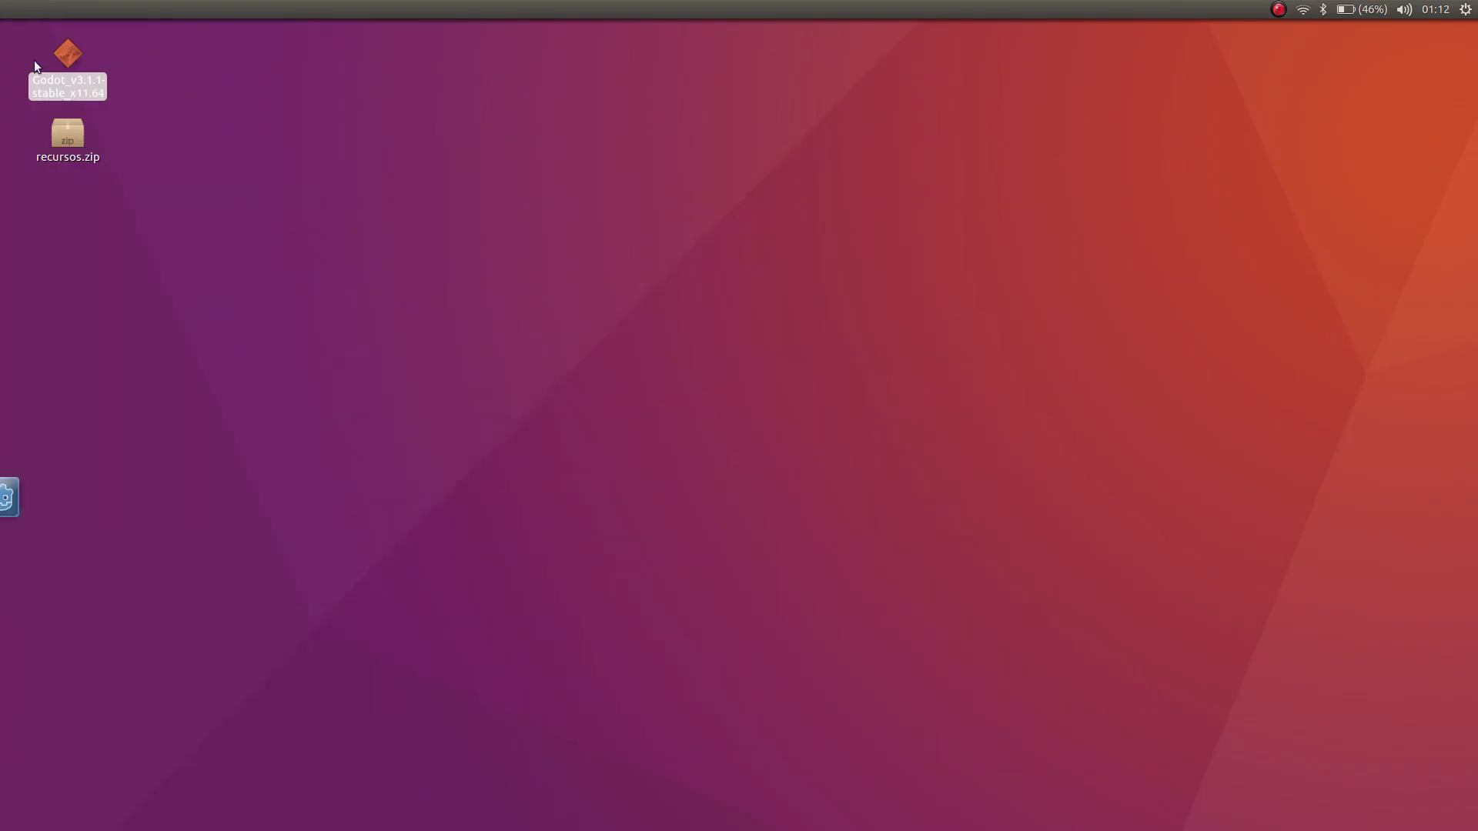
{"action": "left_click", "coordinate": [66, 137]}
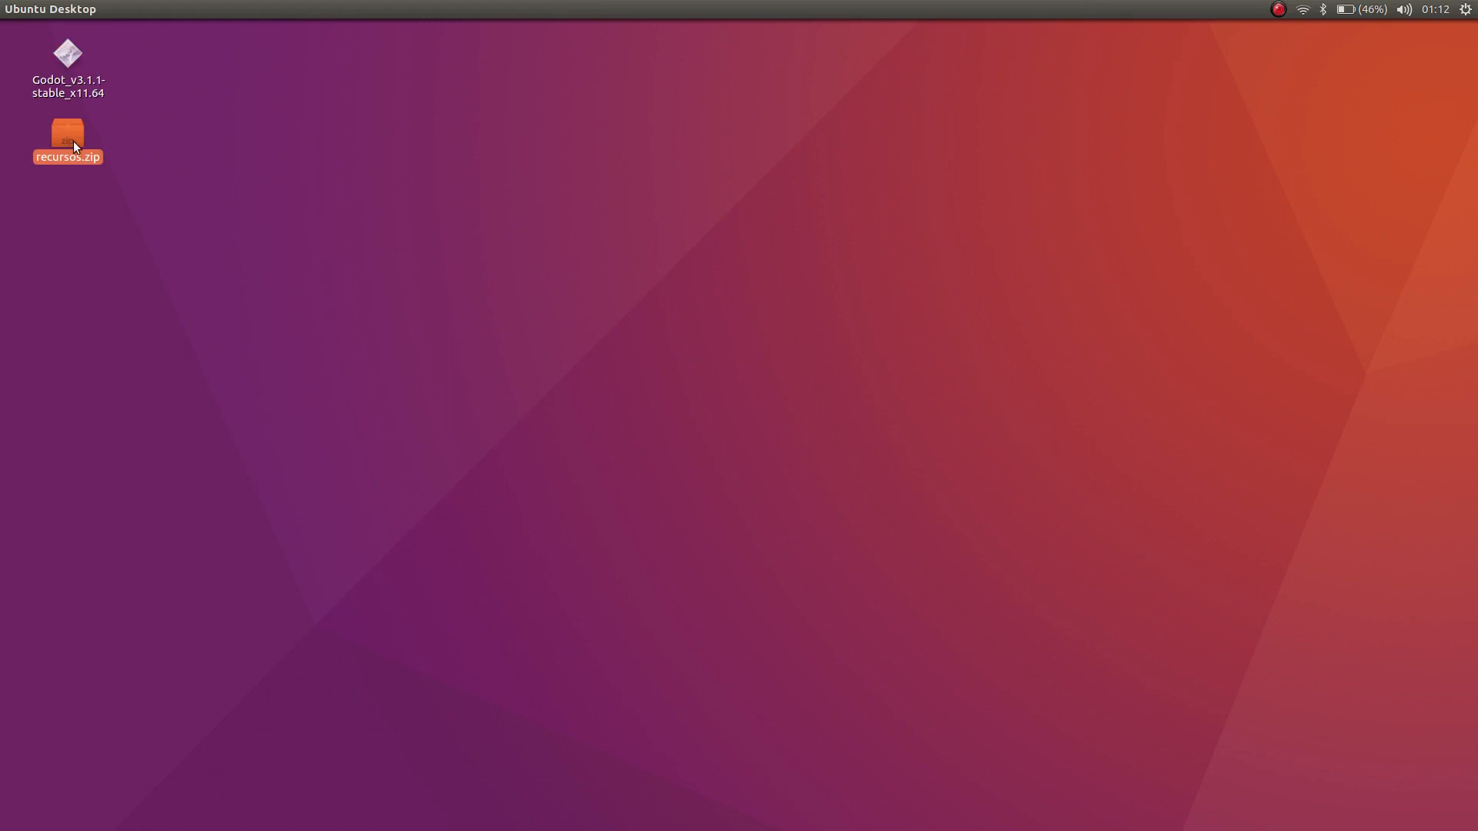
{"action": "right_click", "coordinate": [74, 143]}
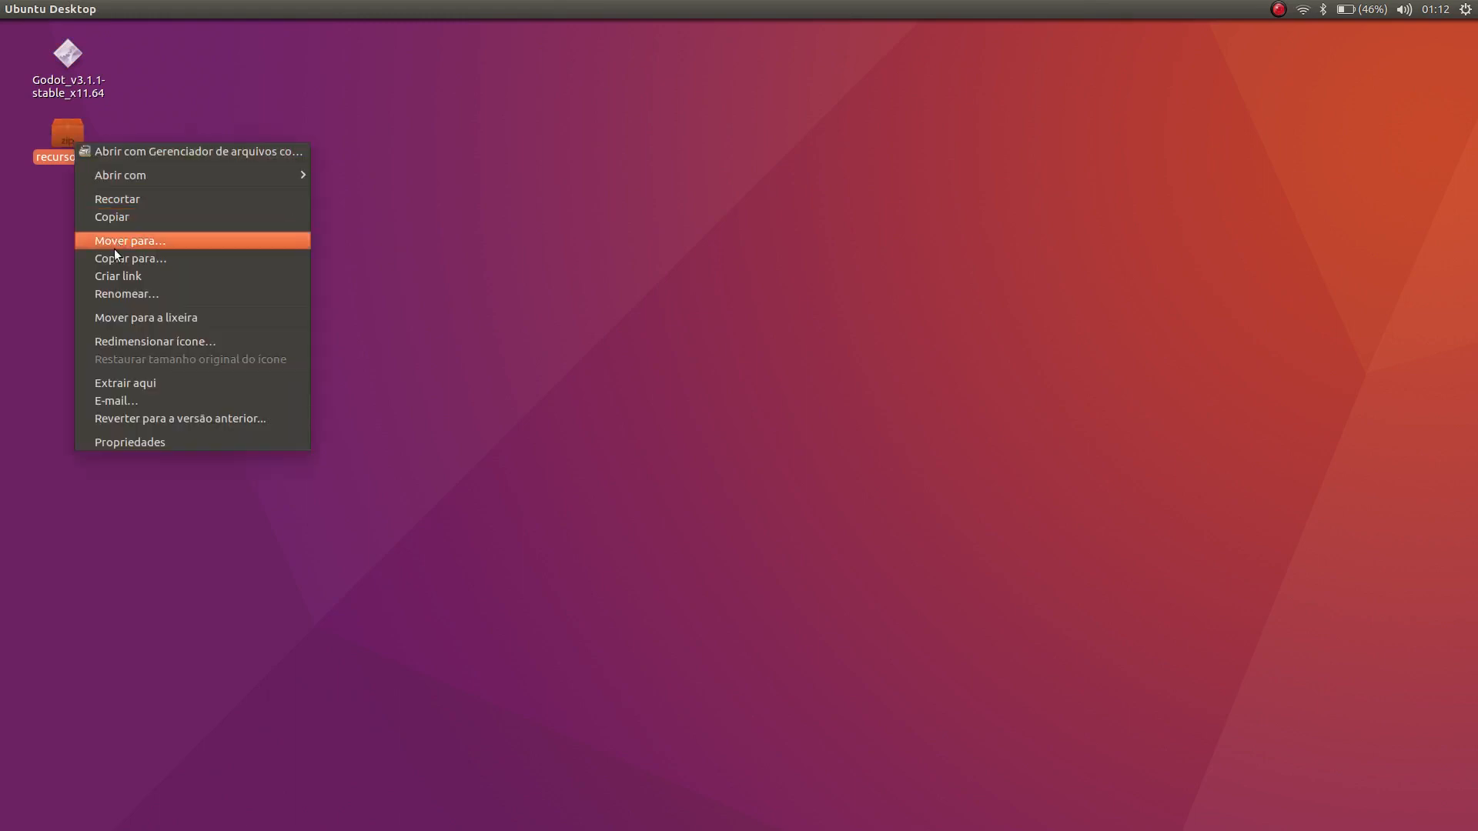
{"action": "left_click", "coordinate": [131, 382]}
{"action": "left_click", "coordinate": [102, 313]}
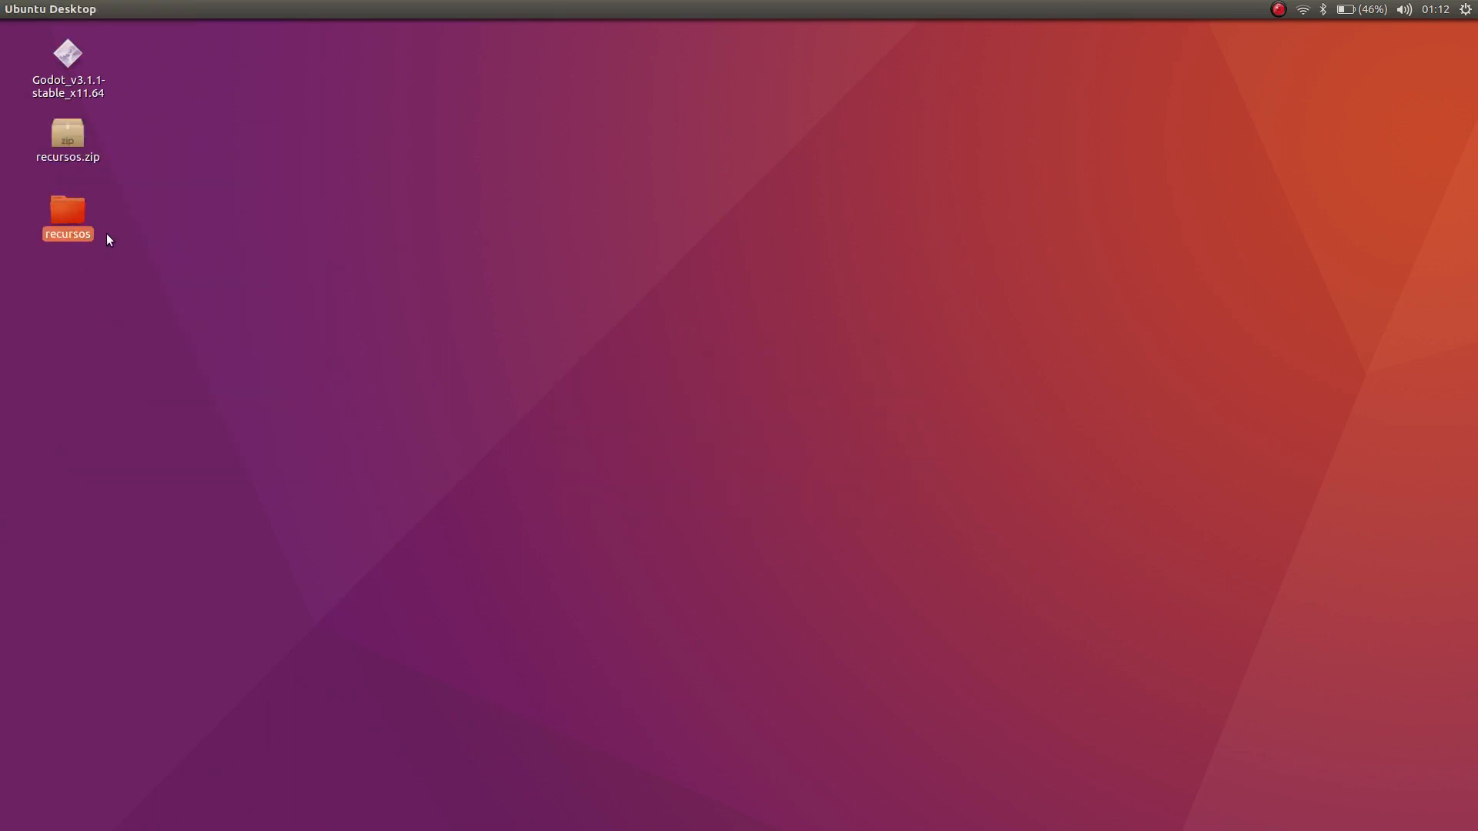
Paste the extracted recursos folder into the Space Shooter project folder and look through its contents.
{"action": "key", "text": "alt+Tab"}
{"action": "key", "text": "alt+Tab"}
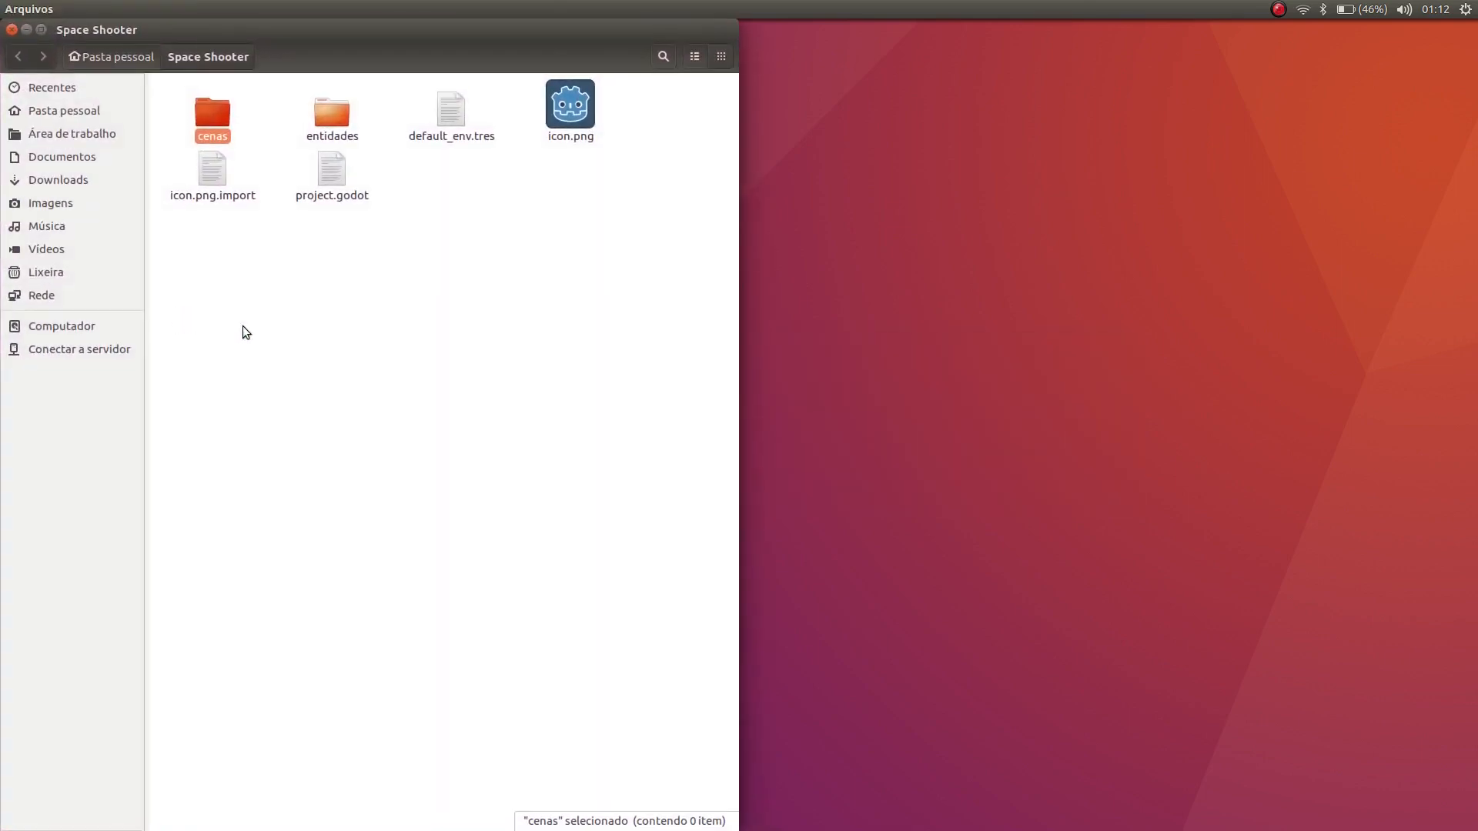
{"action": "left_click", "coordinate": [485, 265]}
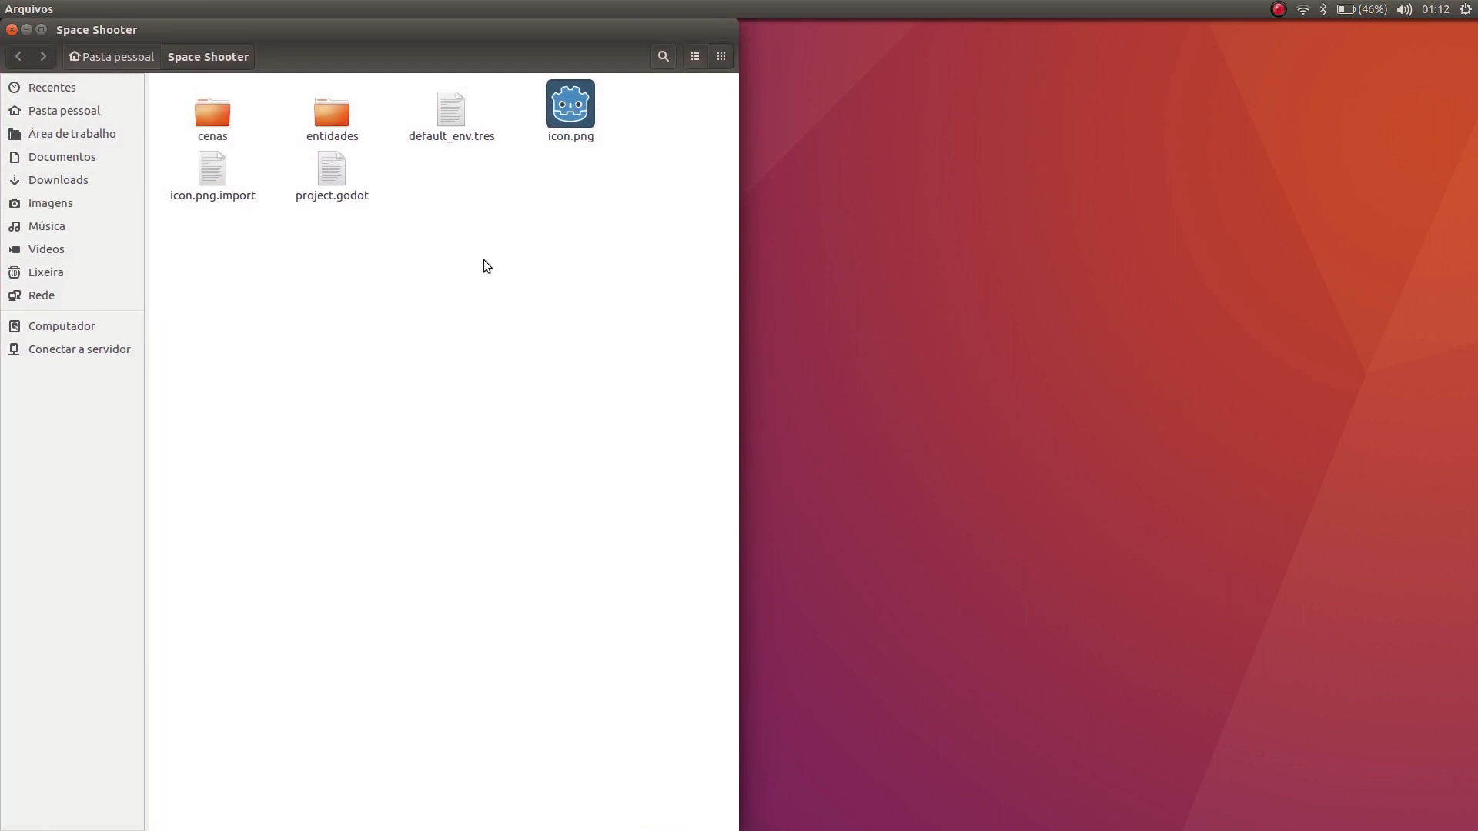
{"action": "key", "text": "ctrl+v"}
{"action": "left_click", "coordinate": [483, 260]}
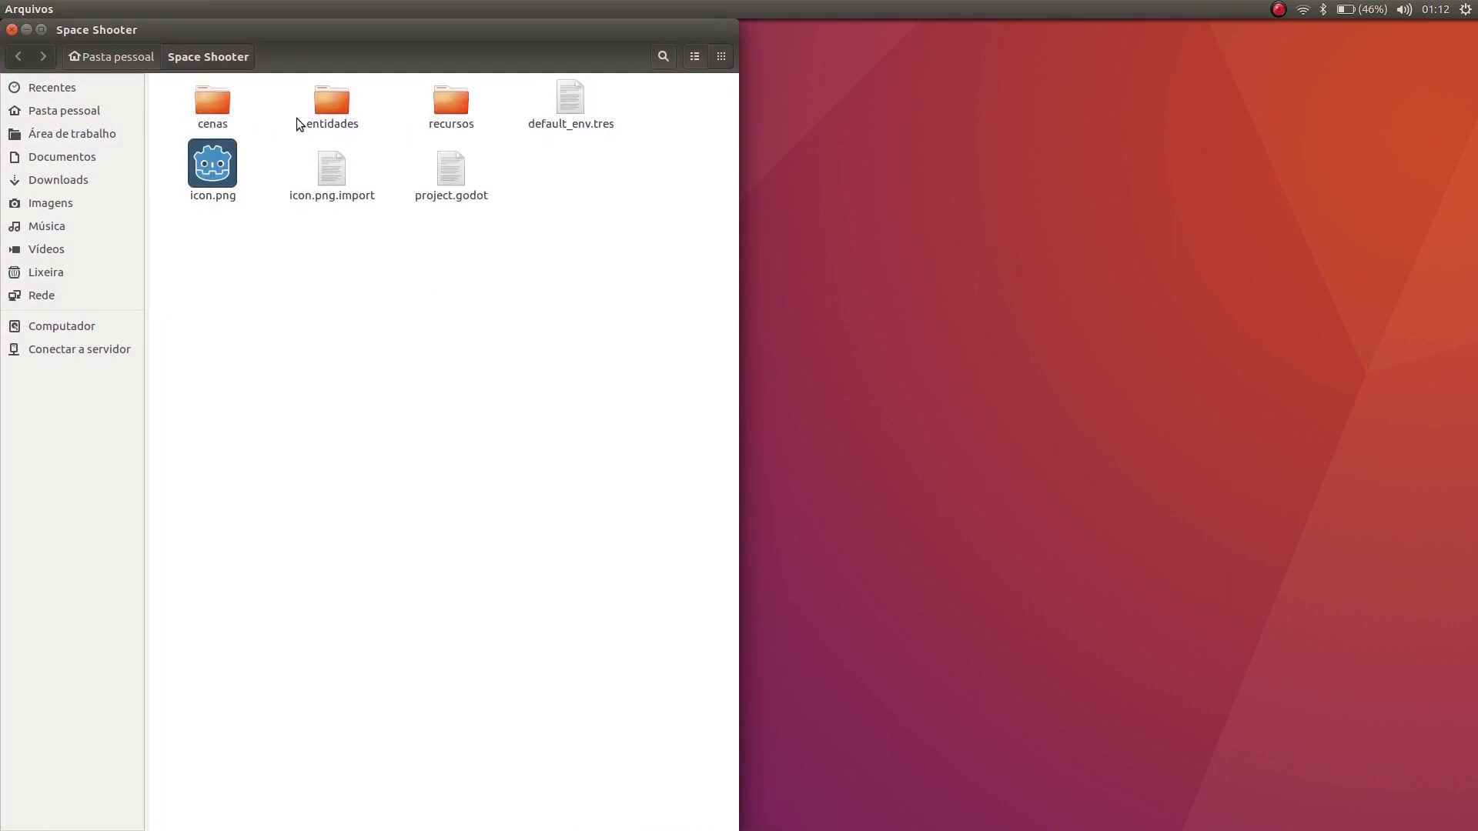
{"action": "double_click", "coordinate": [459, 107]}
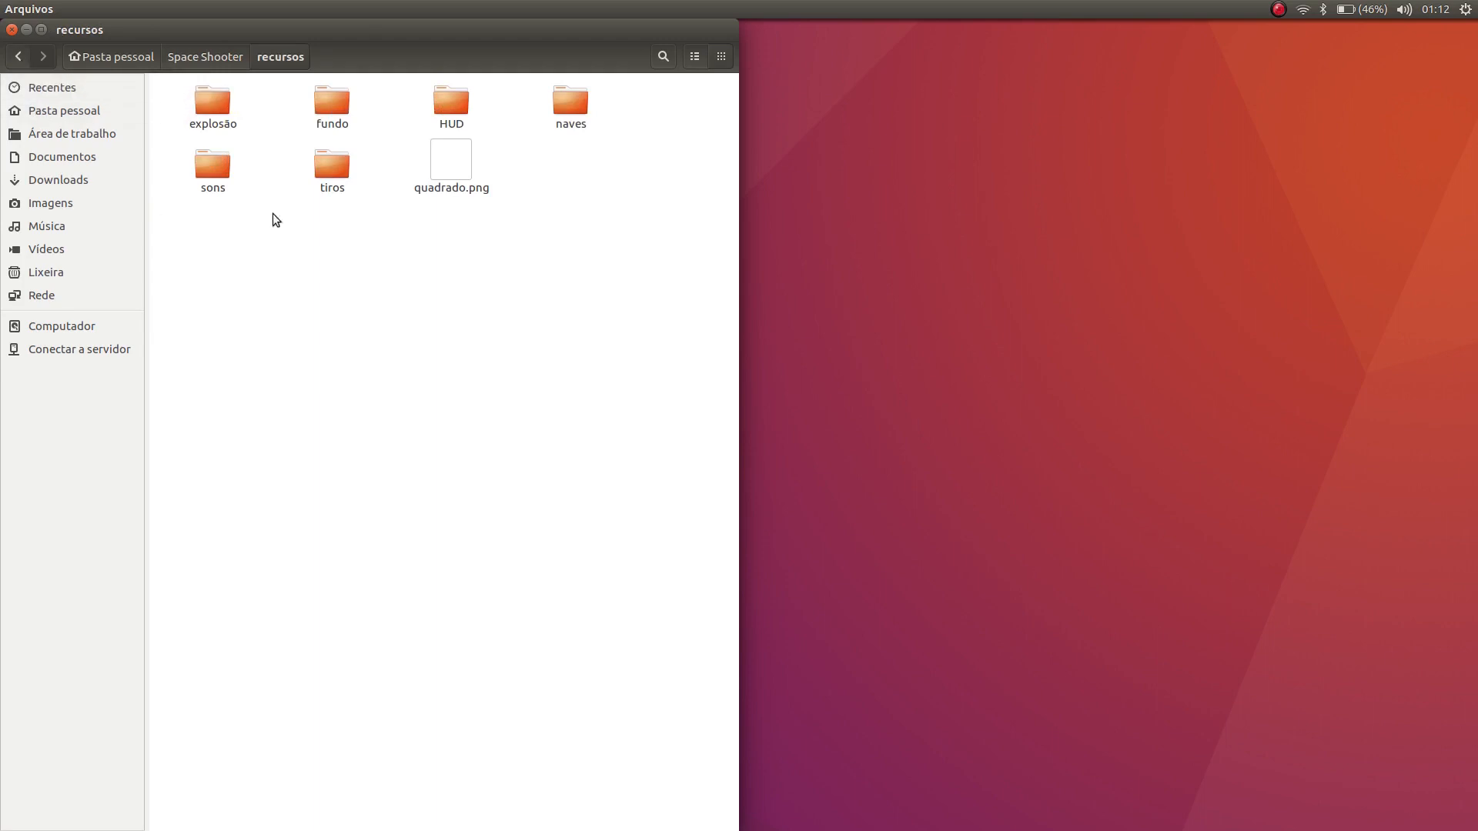
{"action": "left_click", "coordinate": [18, 56]}
{"action": "left_click", "coordinate": [358, 377]}
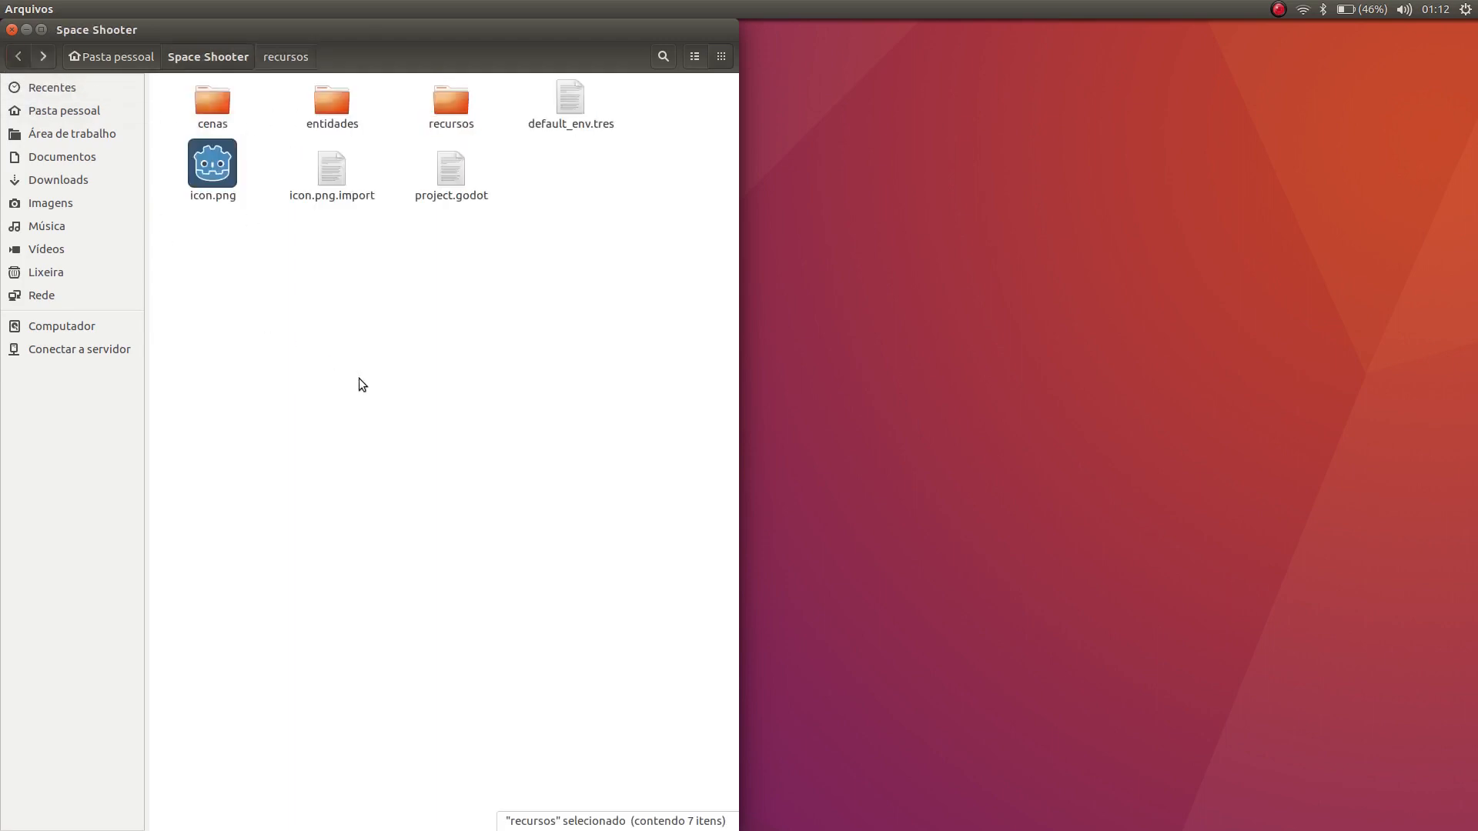
Switch back to Godot and examine the cenas, entidades and recursos folders in the project's file tree.
{"action": "key", "text": "alt+Tab"}
{"action": "key", "text": "alt+Tab"}
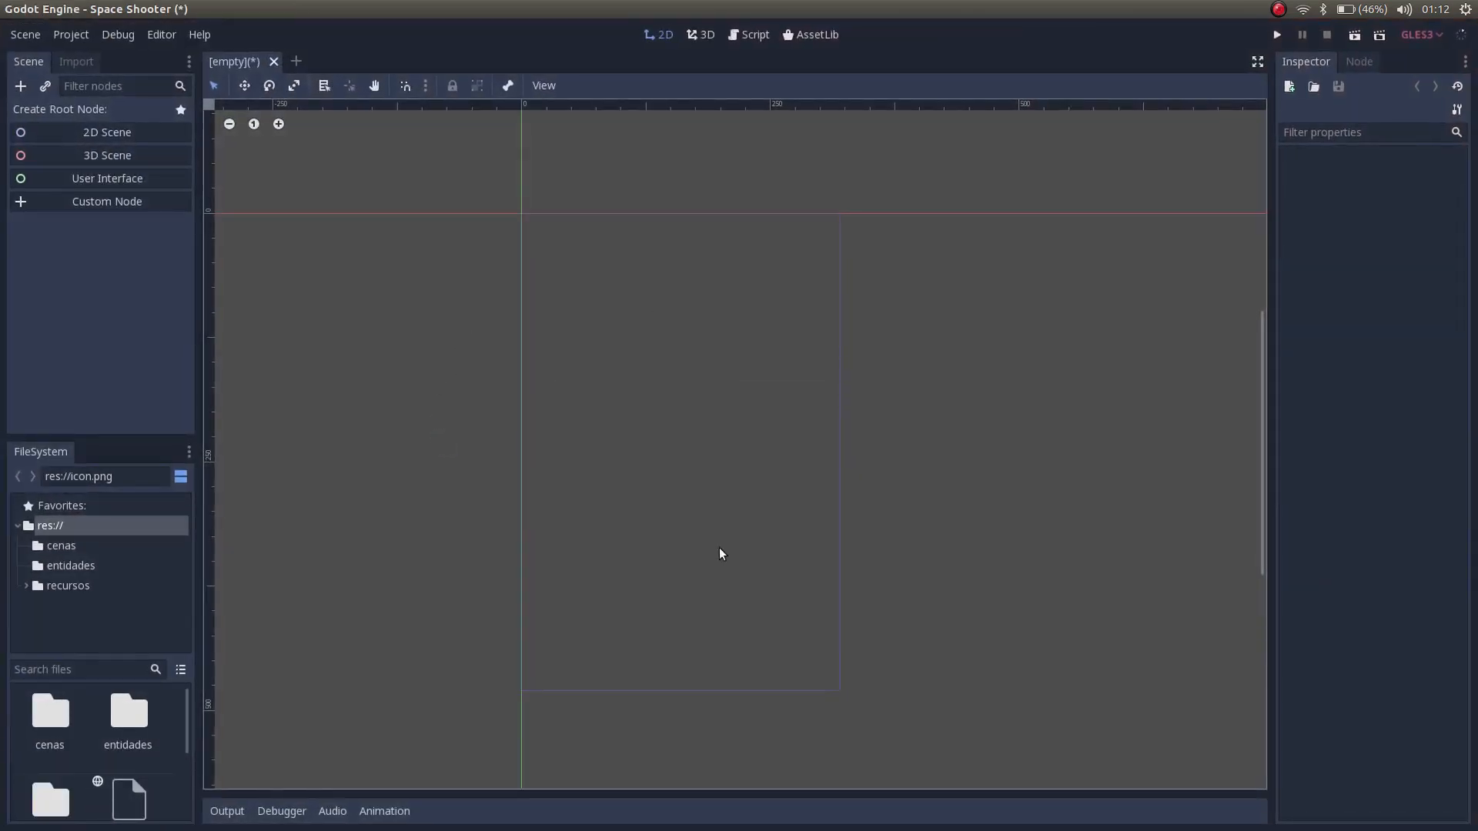
{"action": "left_click", "coordinate": [58, 548]}
{"action": "left_click", "coordinate": [60, 567]}
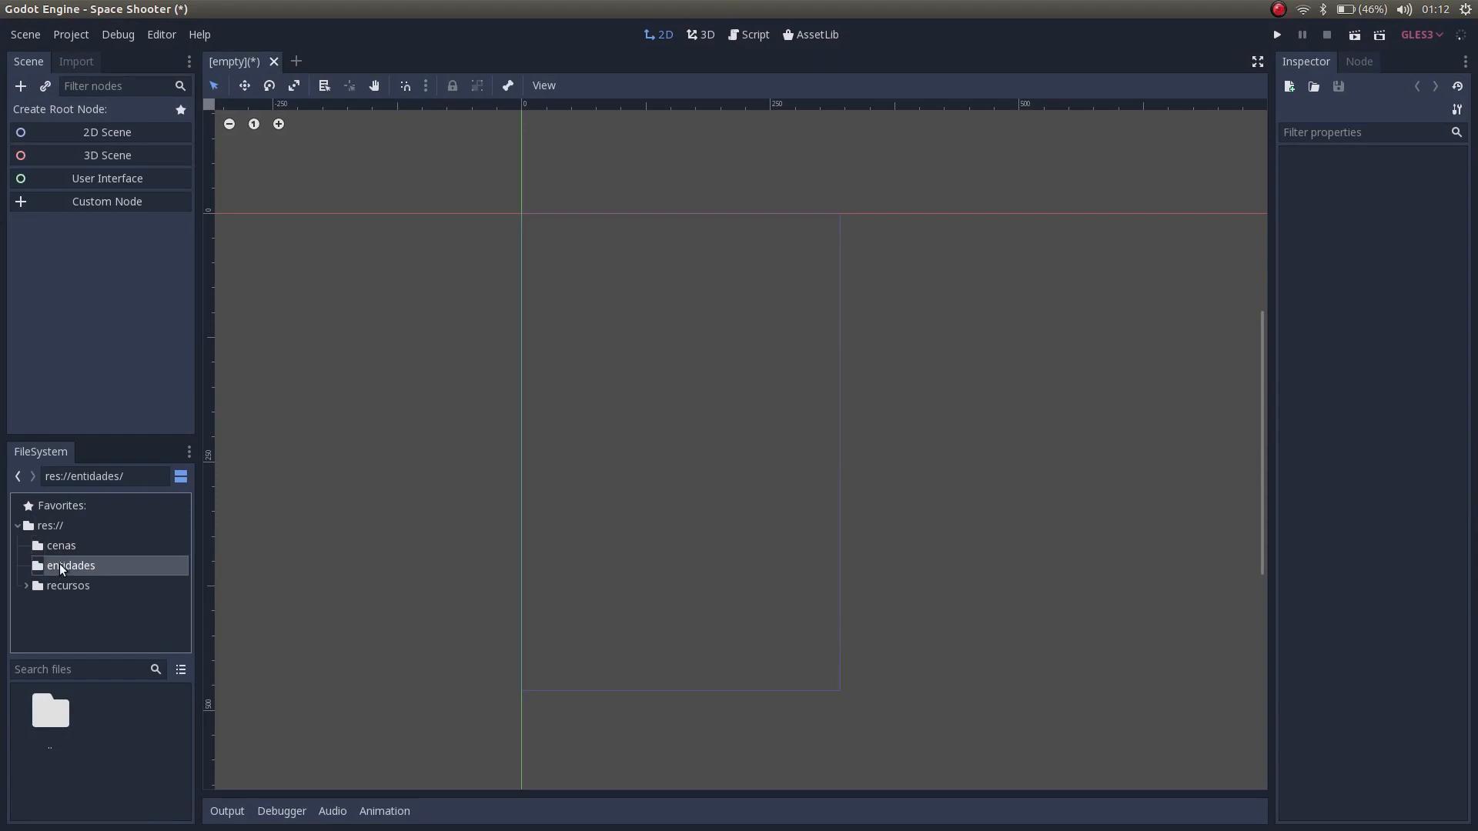
{"action": "left_click", "coordinate": [58, 586]}
{"action": "left_click", "coordinate": [28, 588]}
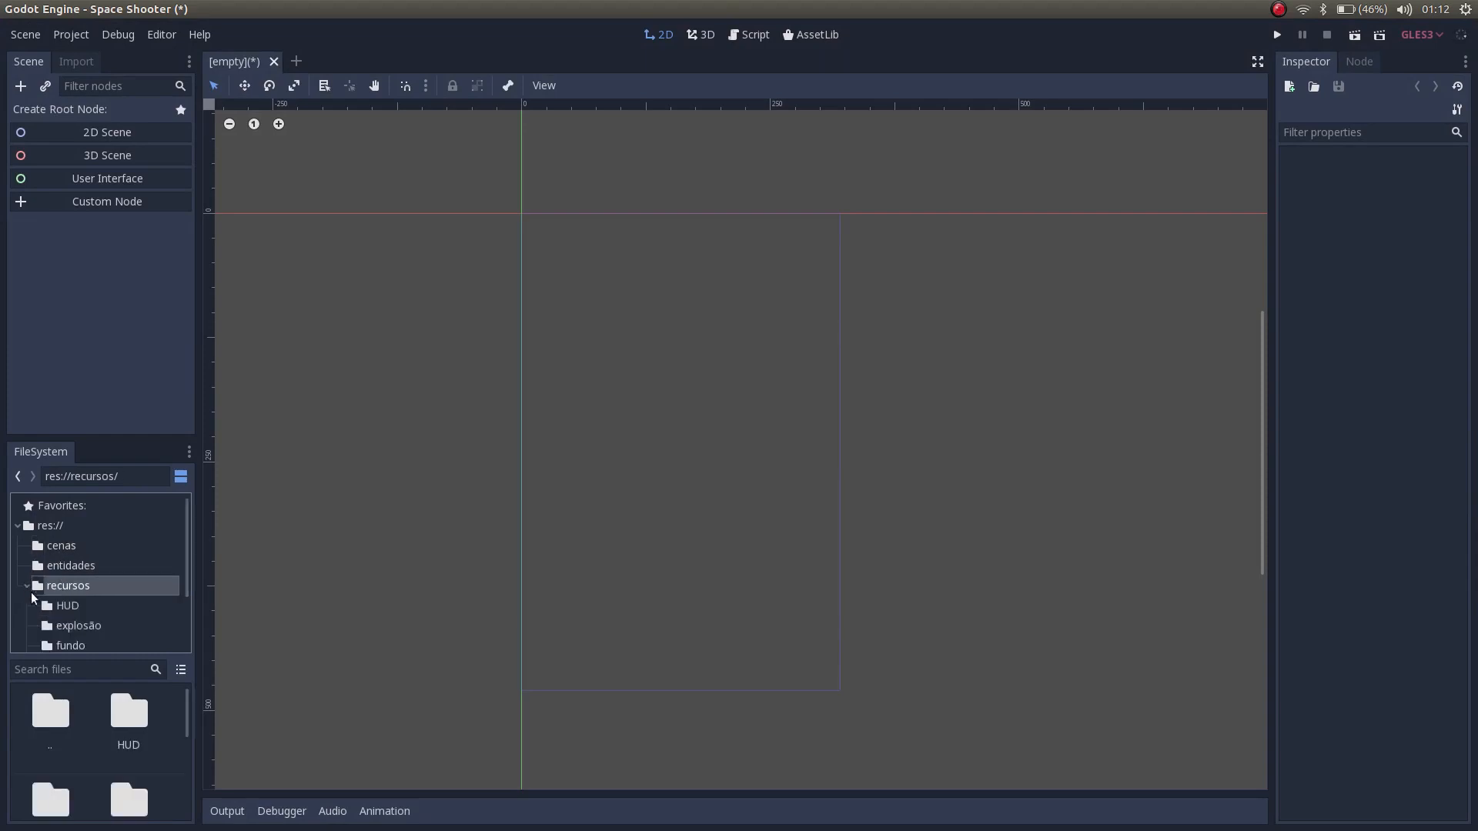
{"action": "scroll", "coordinate": [80, 609], "scroll_direction": "down", "scroll_amount": 2}
{"action": "scroll", "coordinate": [91, 631], "scroll_direction": "up", "scroll_amount": 2}
{"action": "left_click", "coordinate": [59, 550]}
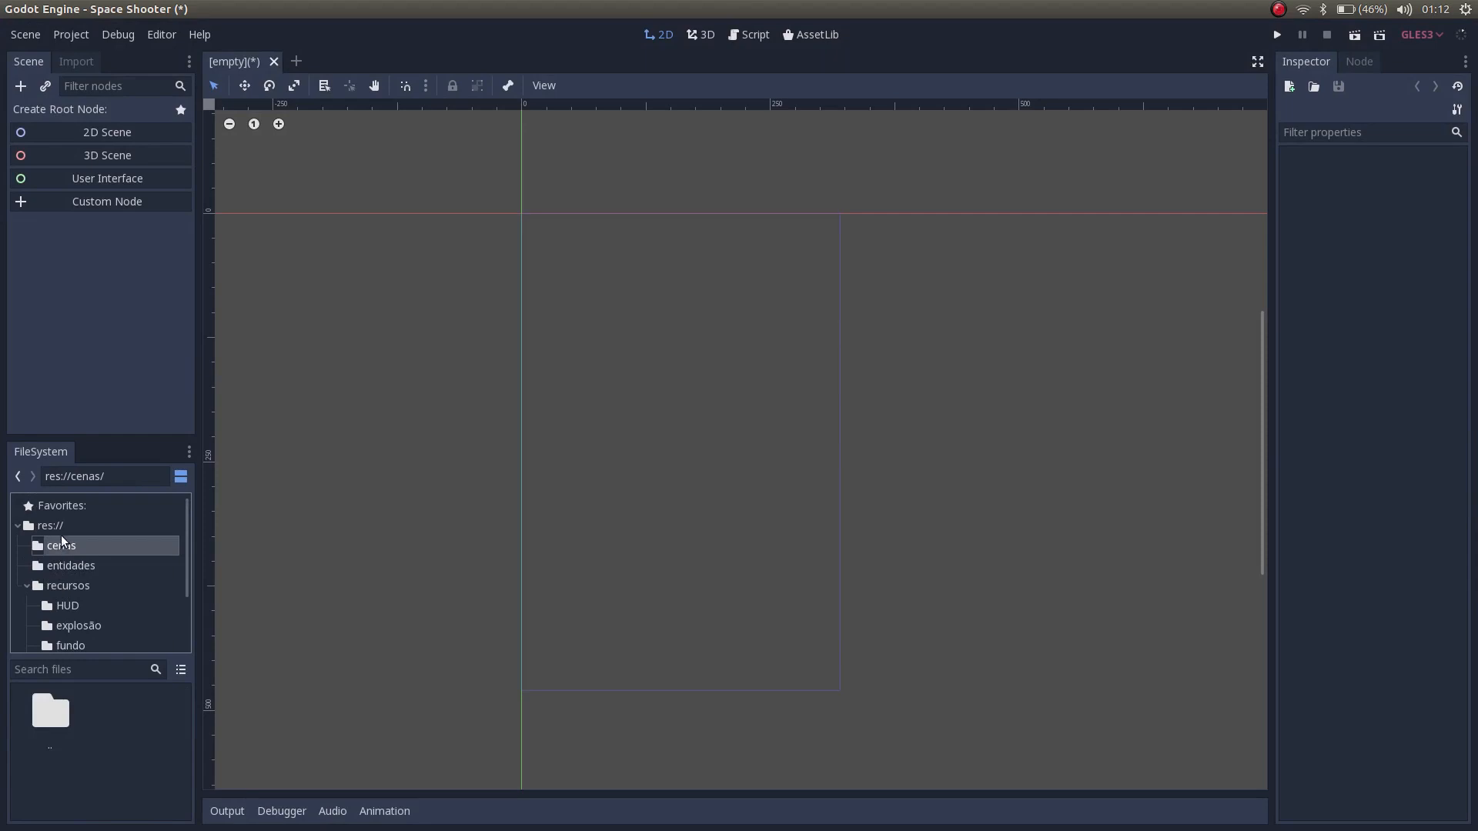
{"action": "left_click", "coordinate": [50, 525]}
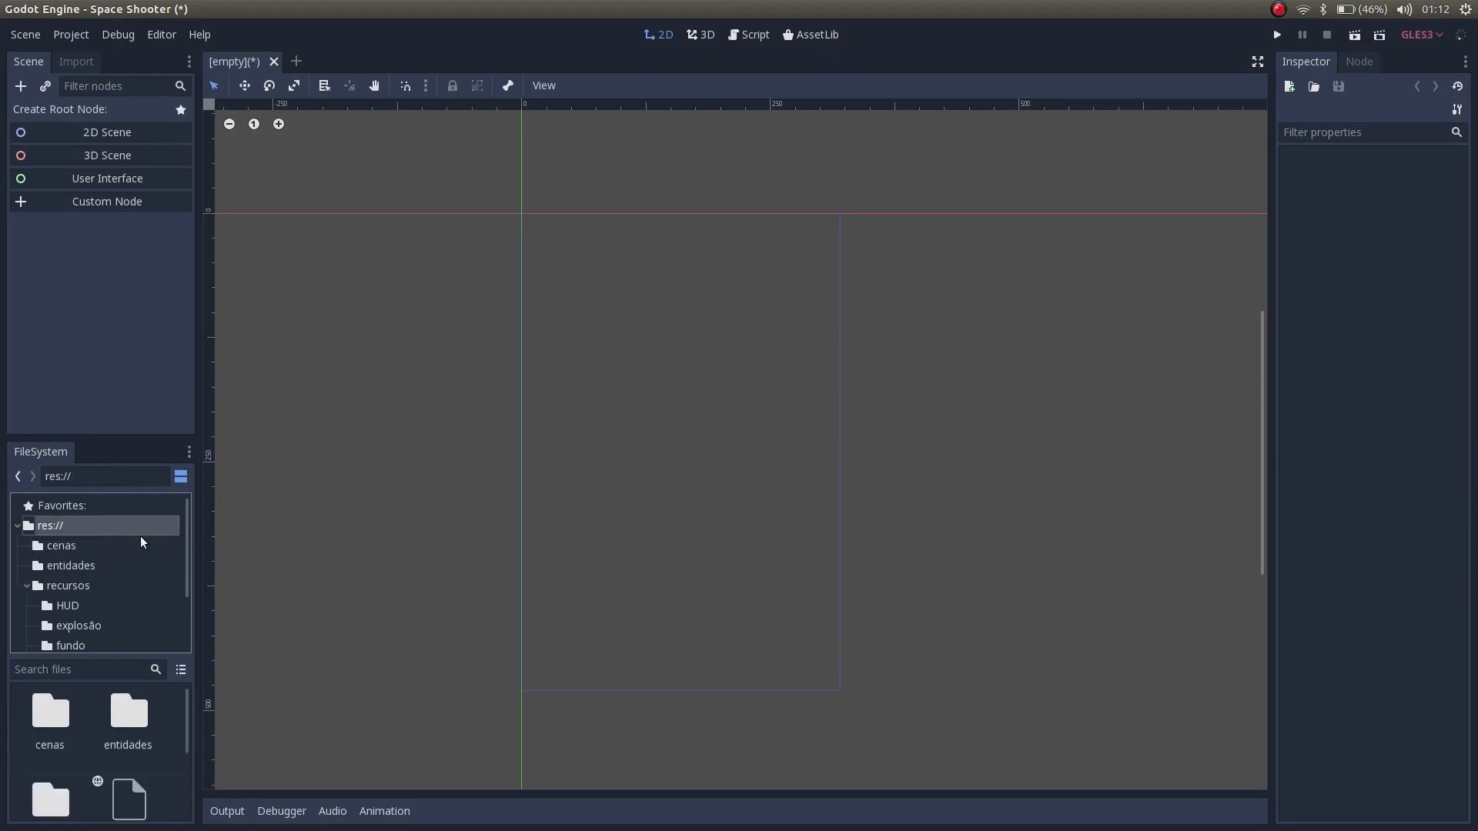